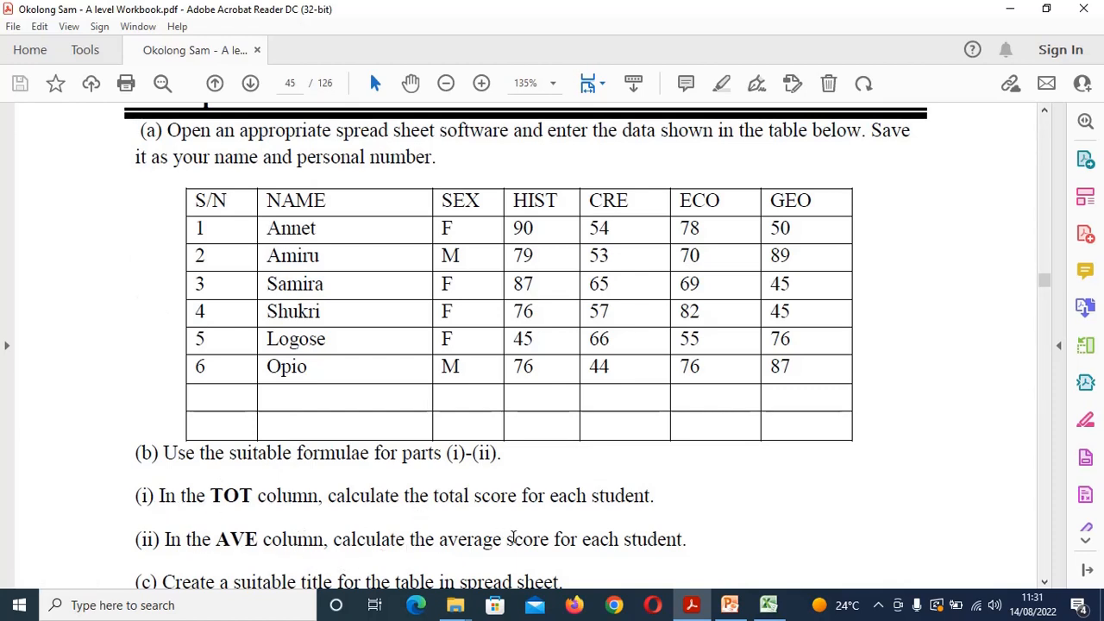
Read the exercise tasks down to the MARK and GRADE table in the PDF, and switch to the Excel workbook
click(1045, 582)
click(1045, 583)
drag(1046, 584, 1046, 584)
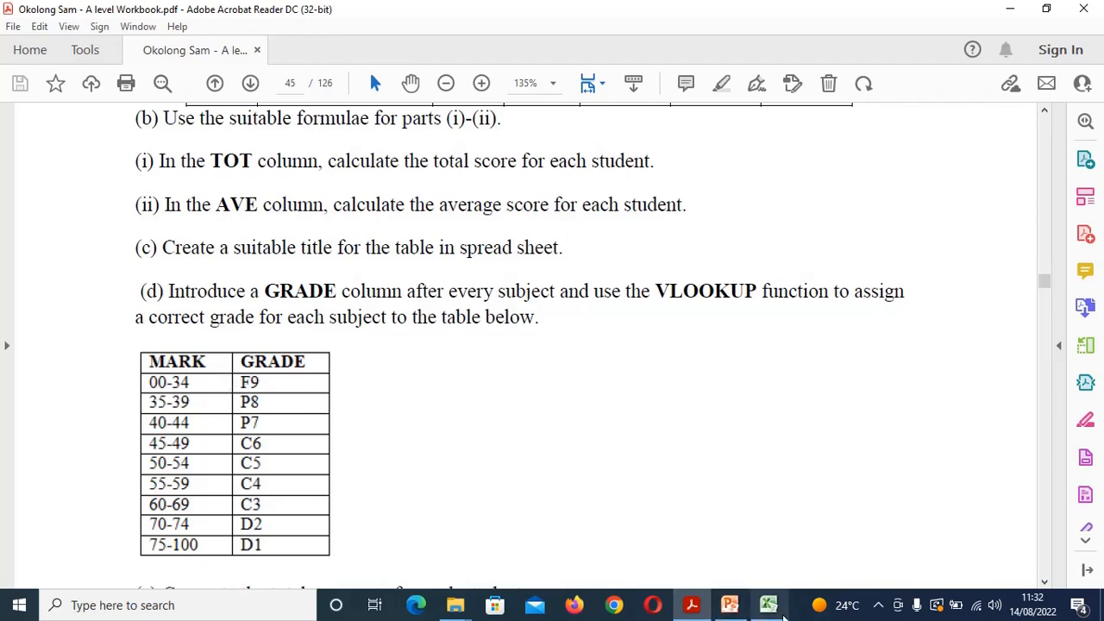
click(781, 613)
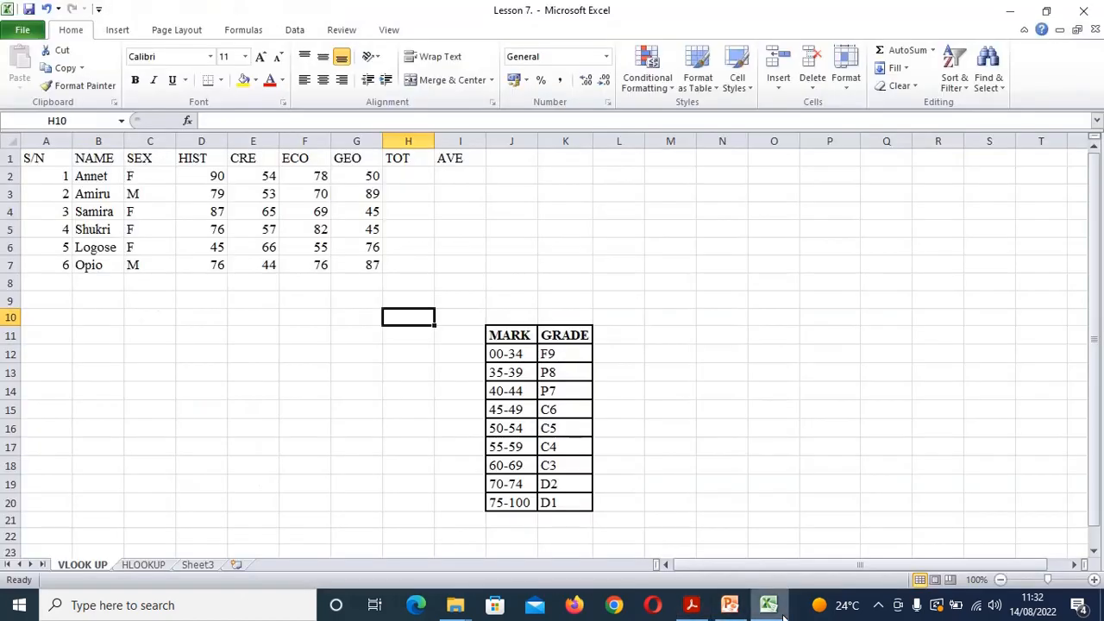
Calculate each student's total in the TOT column with =SUM(D2:G2) in H2, filled down to row 7
click(402, 177)
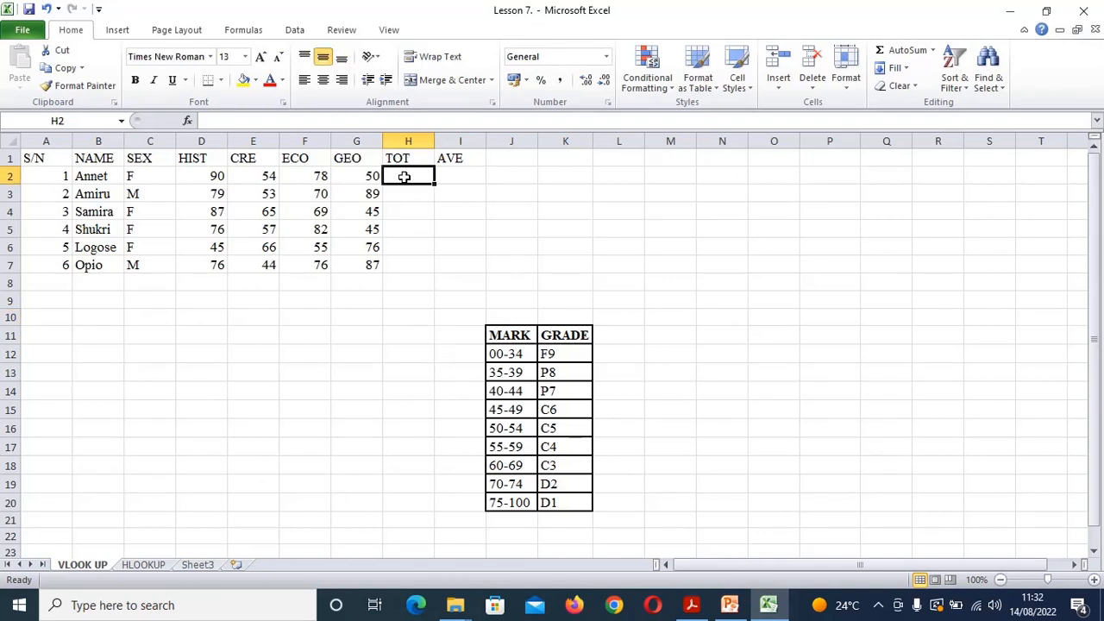
text(=SUM)
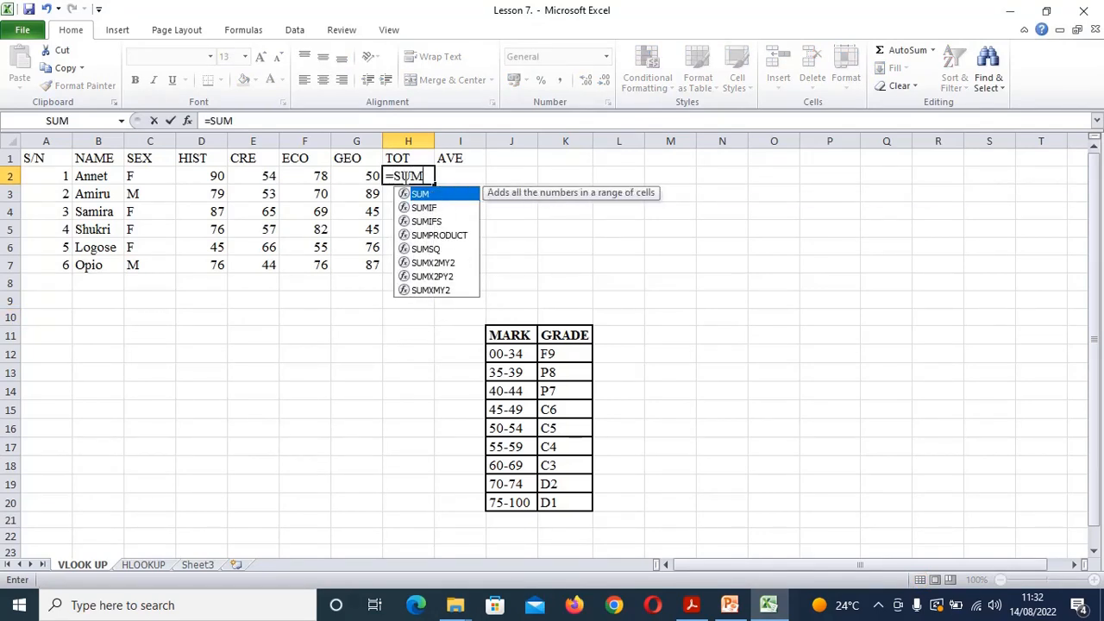
text(()
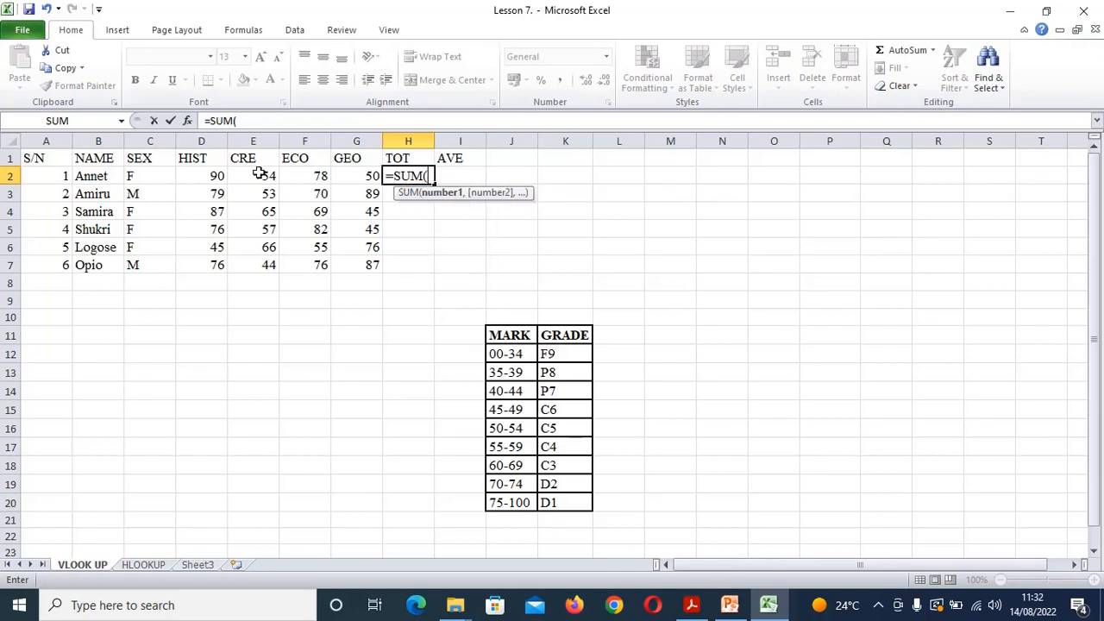
drag(200, 177, 340, 179)
key(Return)
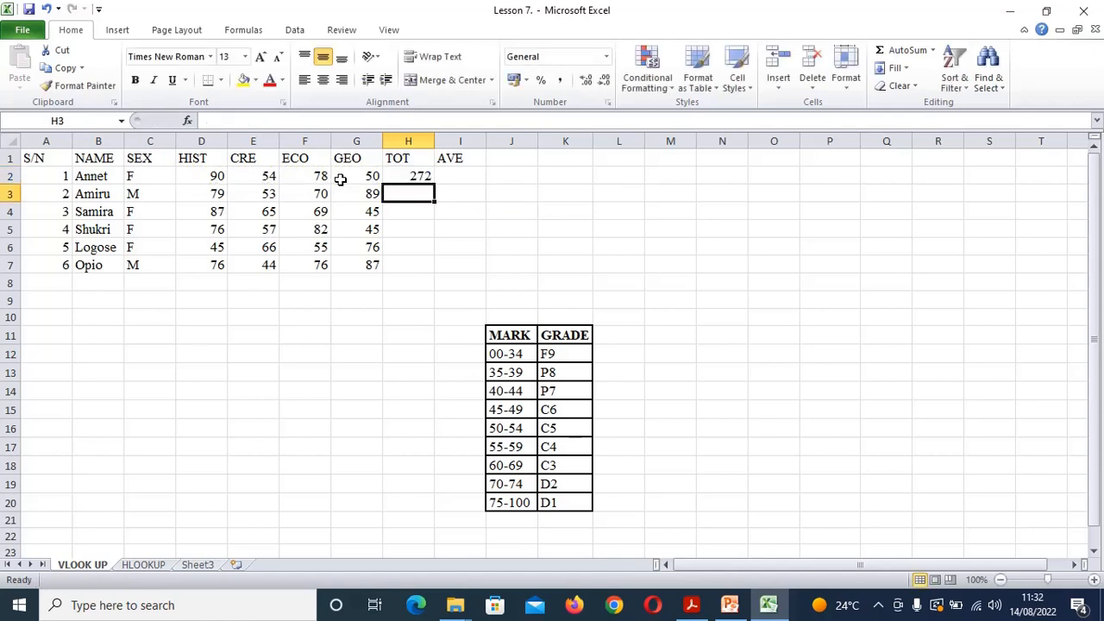
click(413, 174)
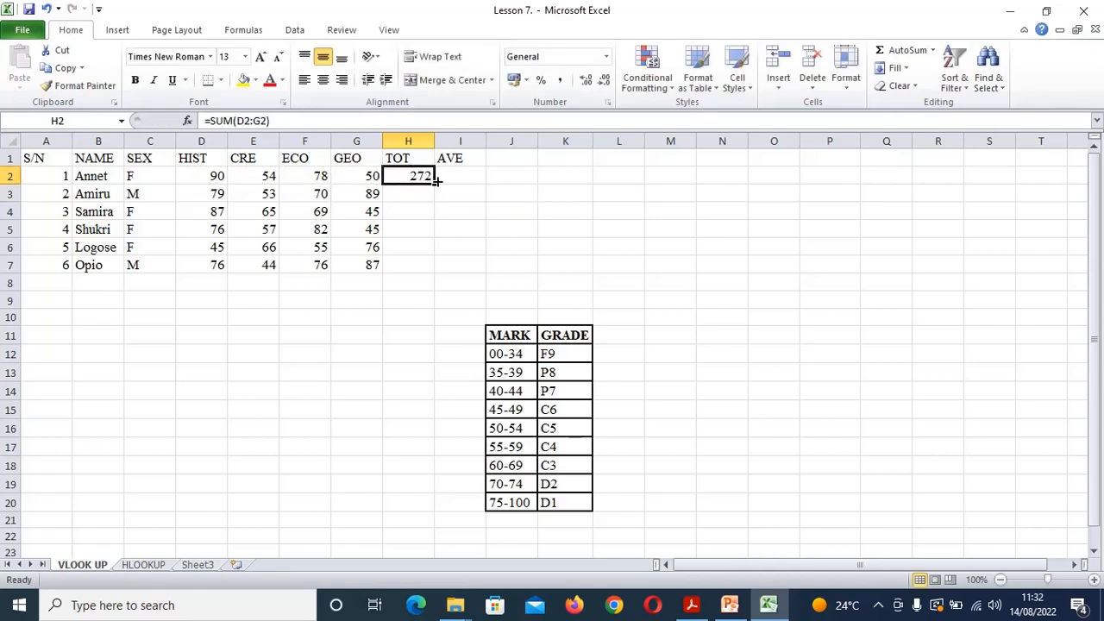
drag(435, 182, 433, 269)
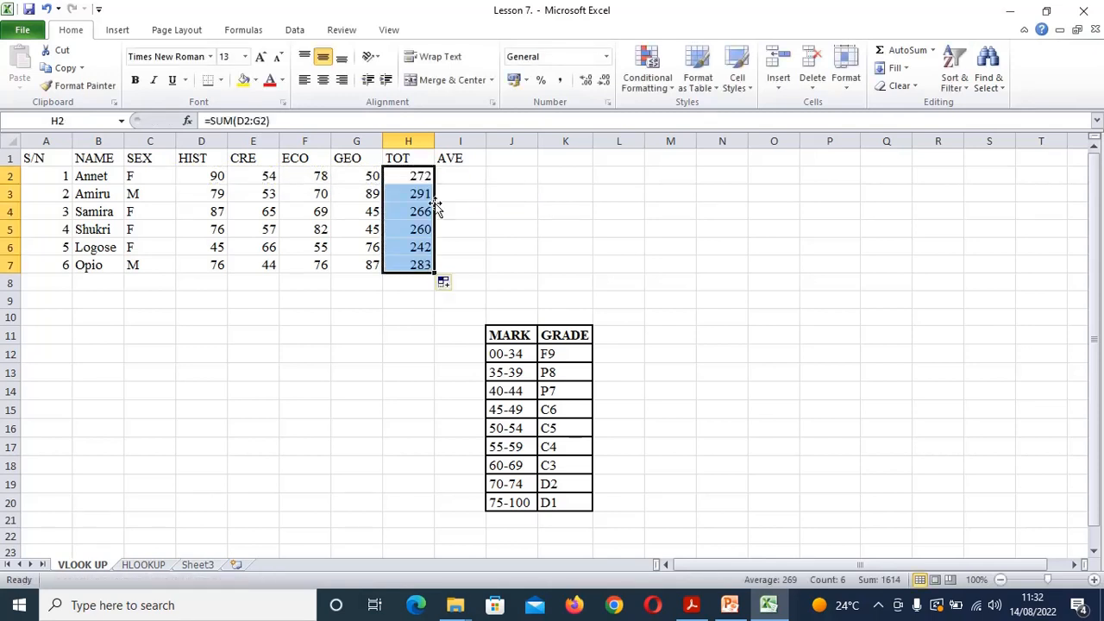
Calculate each student's average in the AVE column with =AVERAGE(D2:G2) in I2, filled down to row 7
click(459, 178)
text(=)
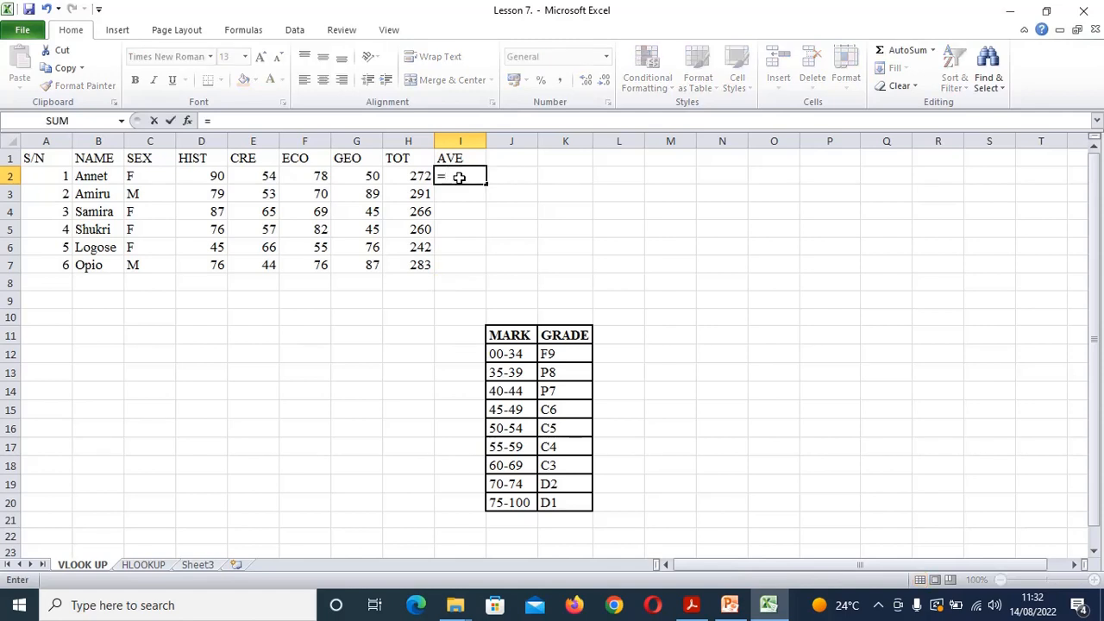
text(AVERA)
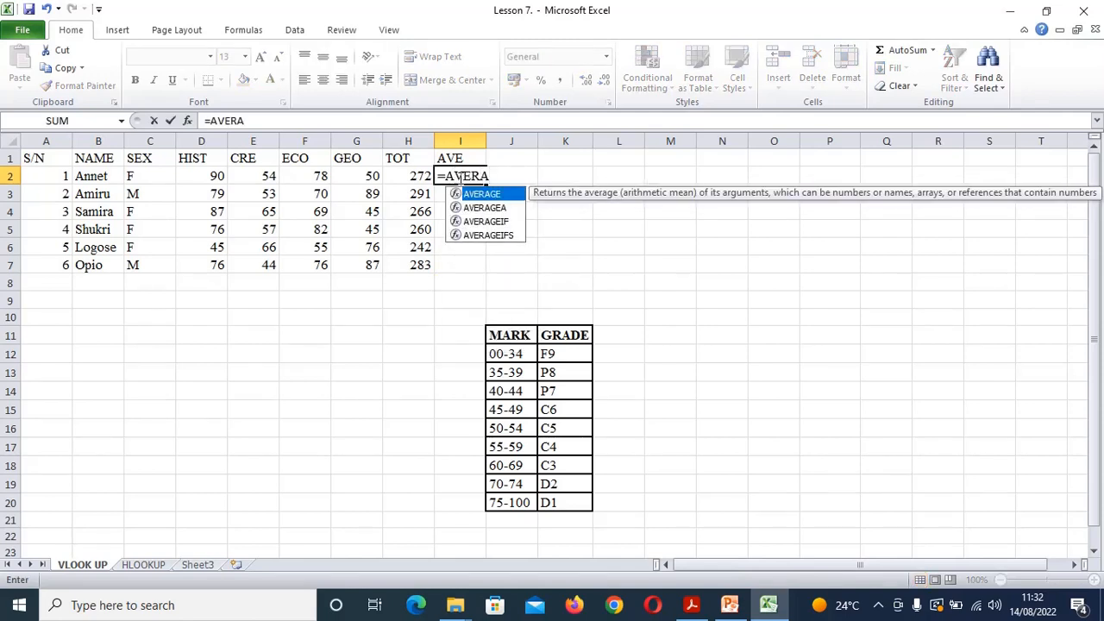
text(GE()
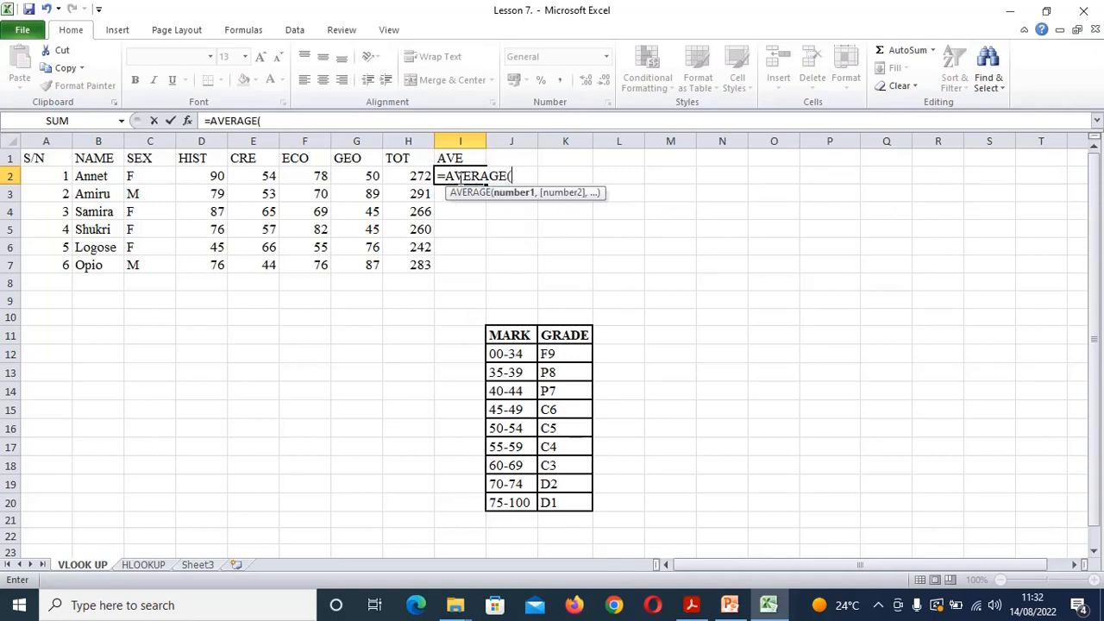
drag(197, 176, 367, 178)
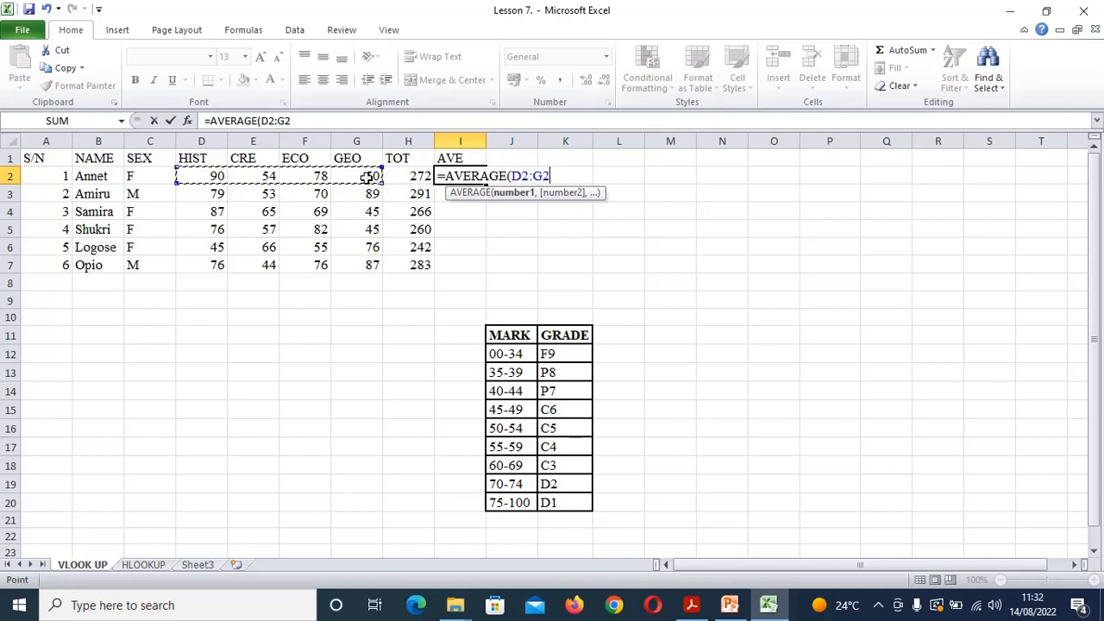
key(Return)
click(463, 177)
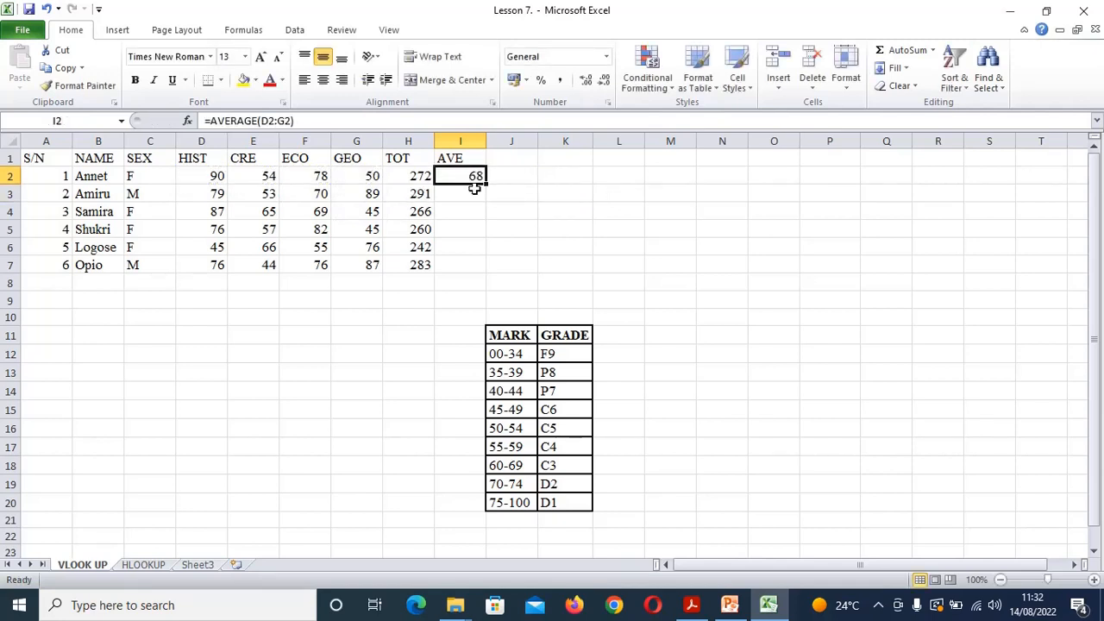
drag(486, 184, 477, 271)
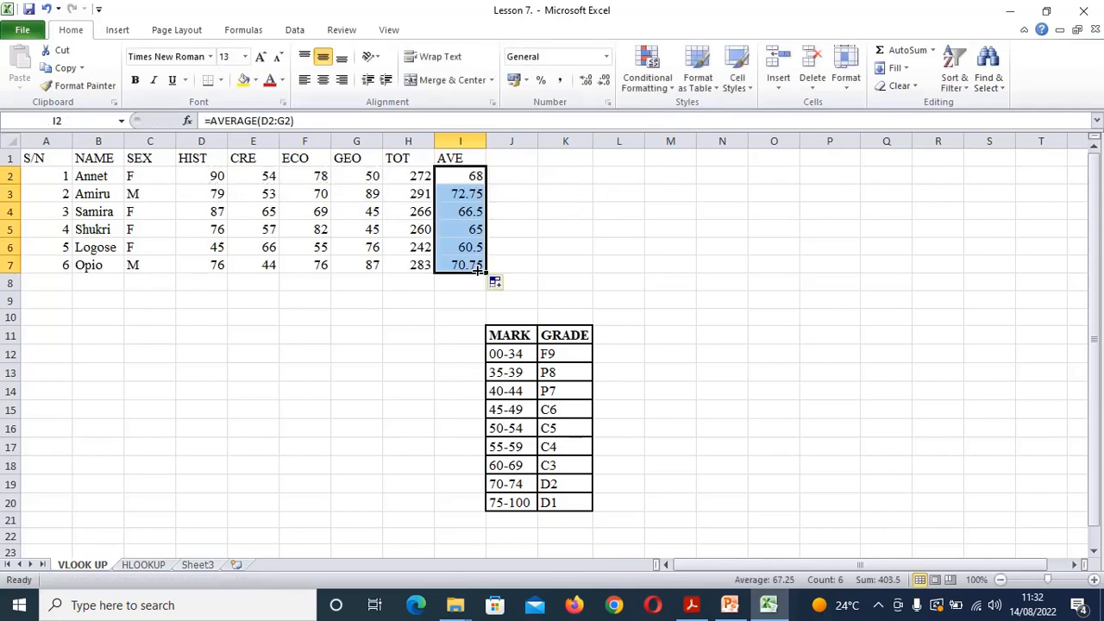
click(538, 246)
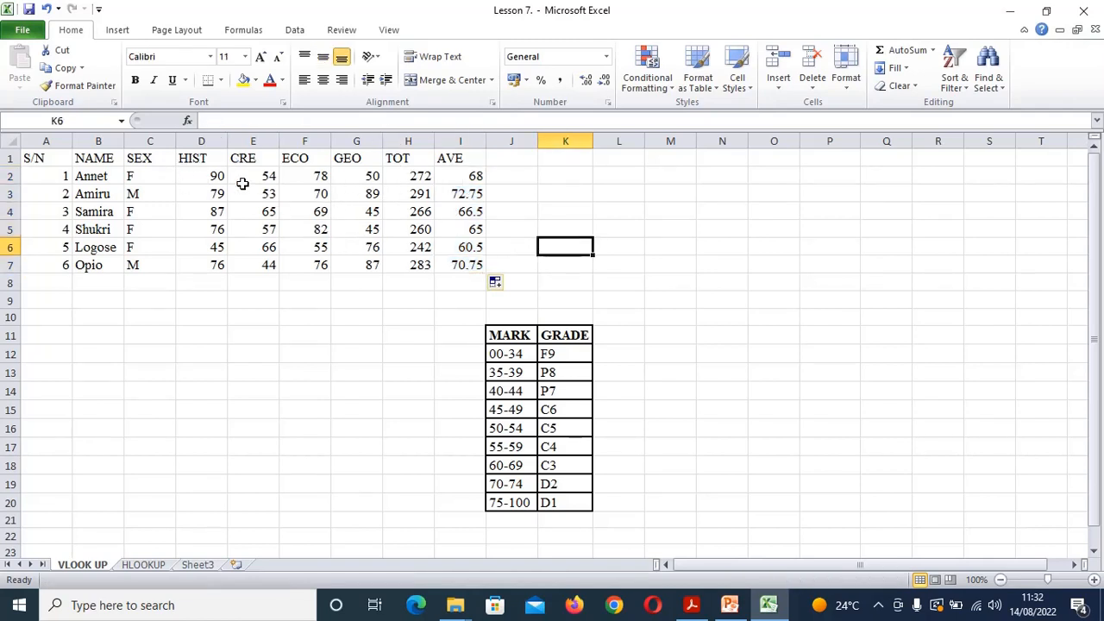
Insert a column between HIST and CRE and head it GRADE
click(250, 142)
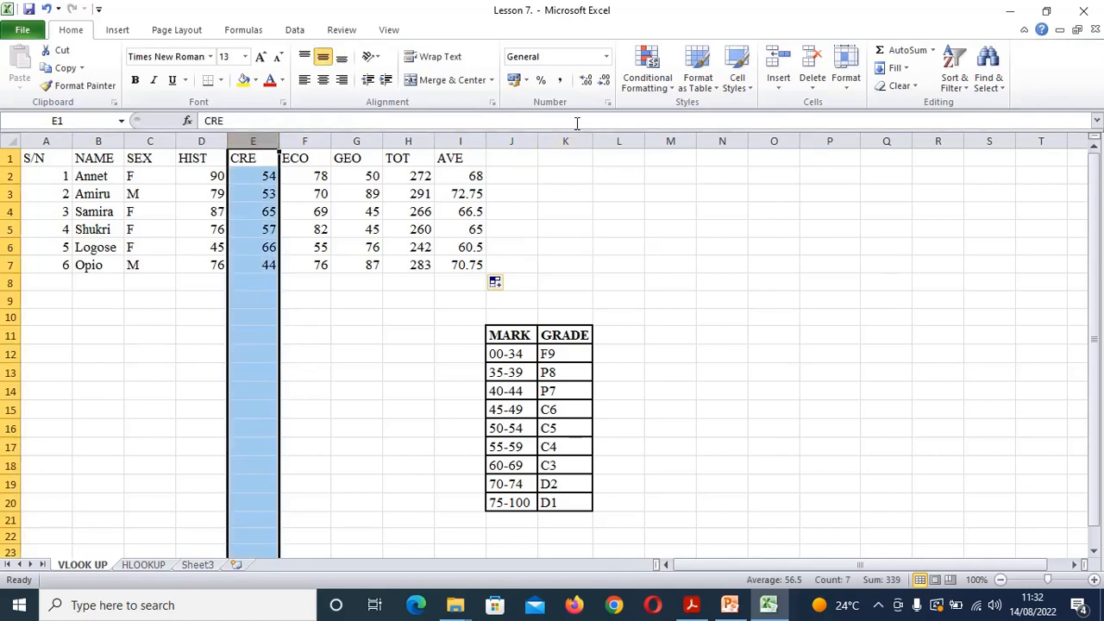
click(778, 62)
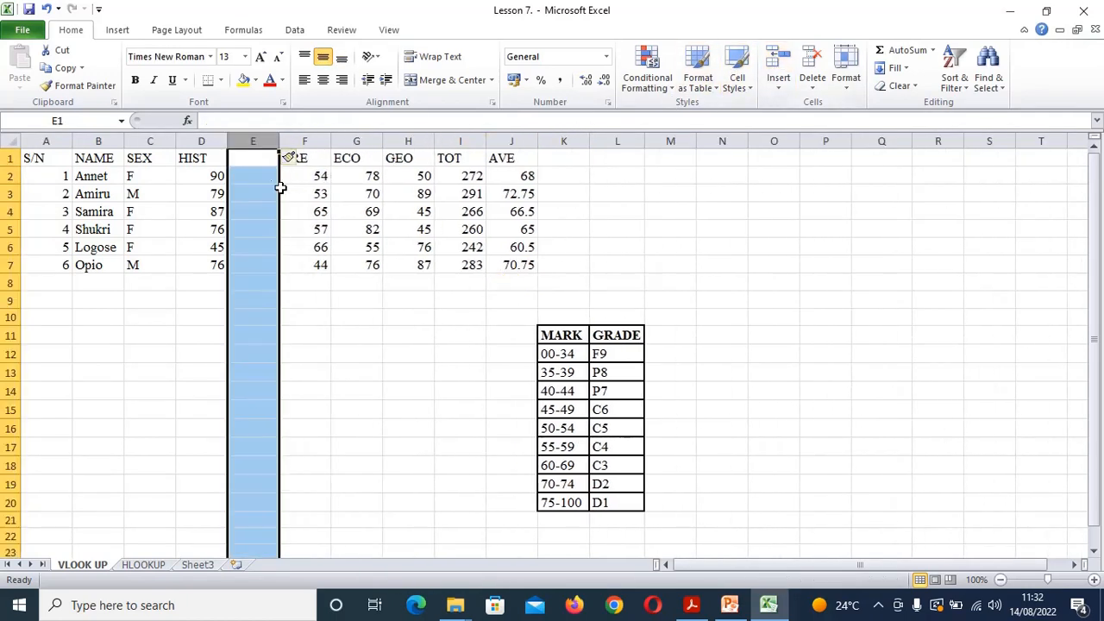
click(247, 163)
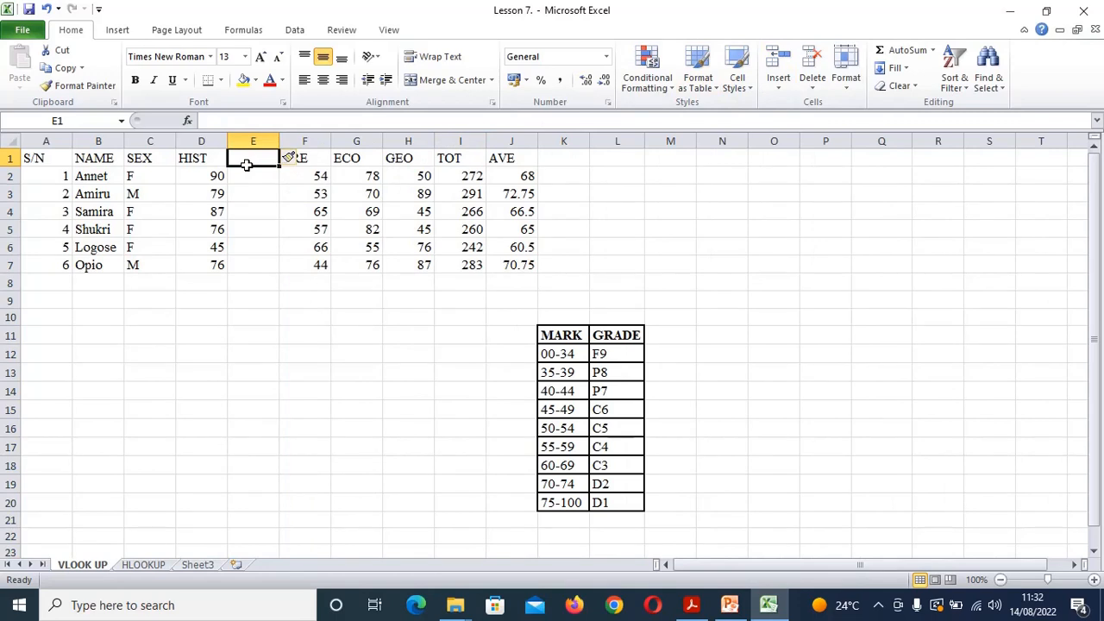
text(GRADE)
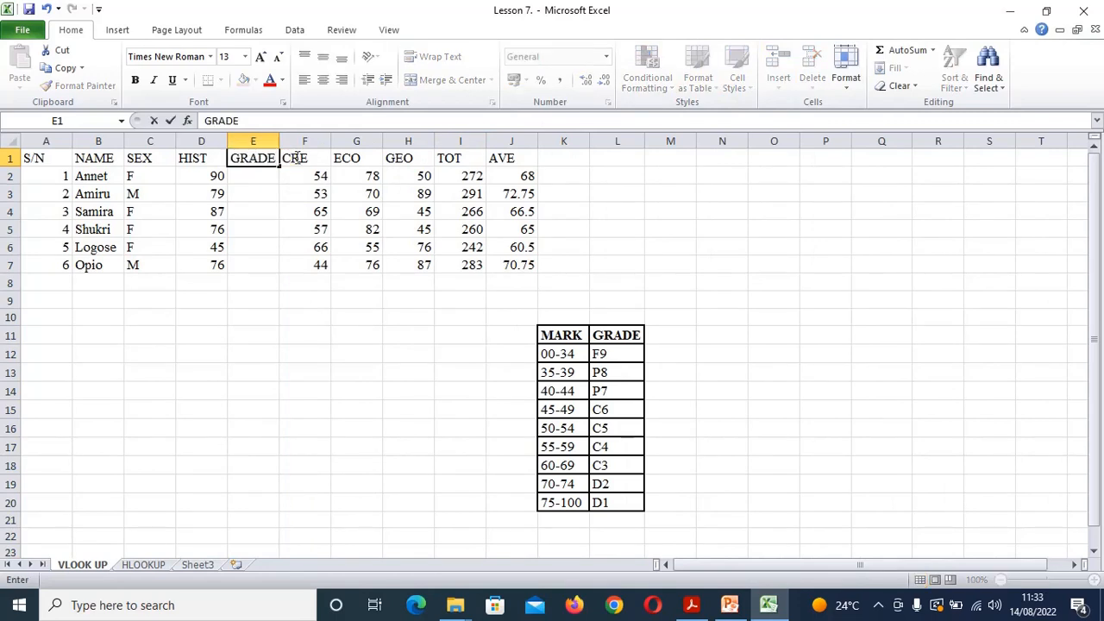
Insert a blank column after each of the CRE, ECO and GEO columns
click(355, 139)
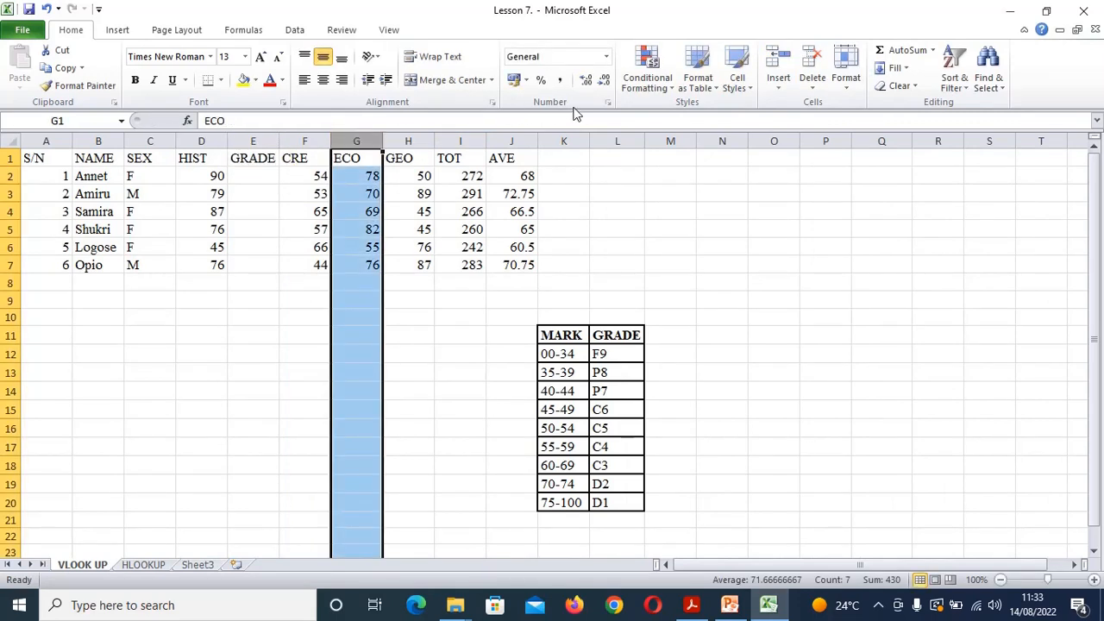
click(779, 61)
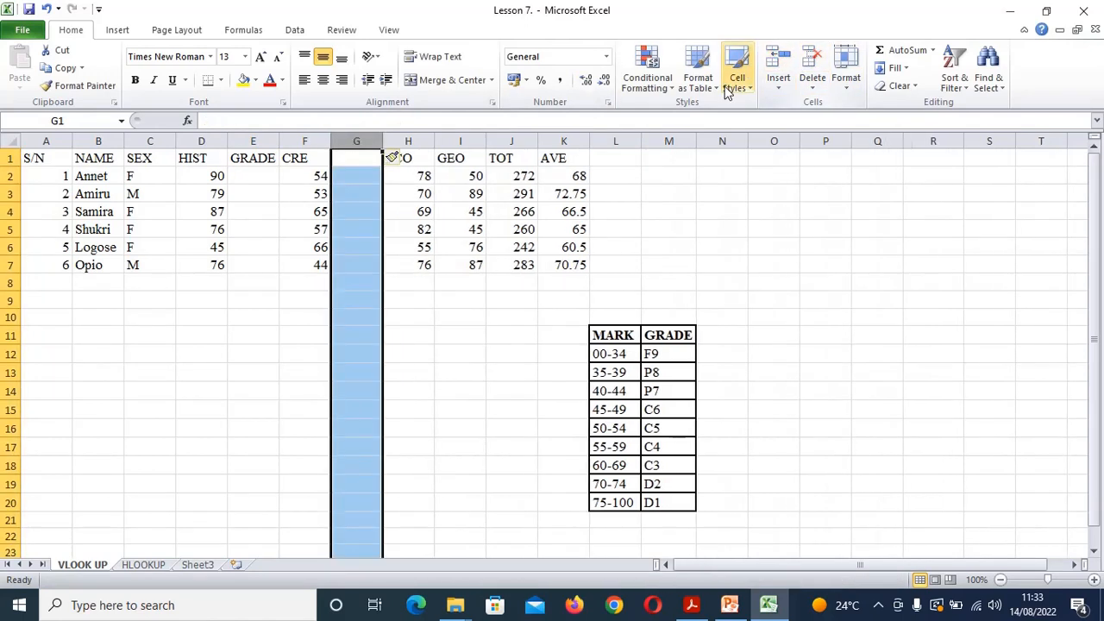
click(460, 141)
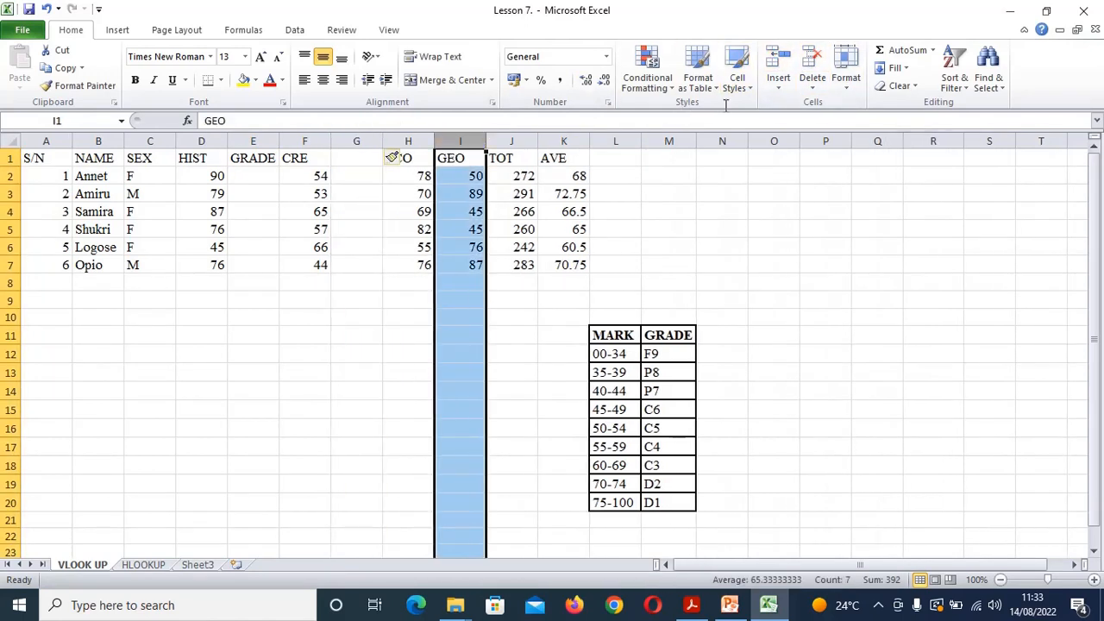
click(778, 59)
click(560, 140)
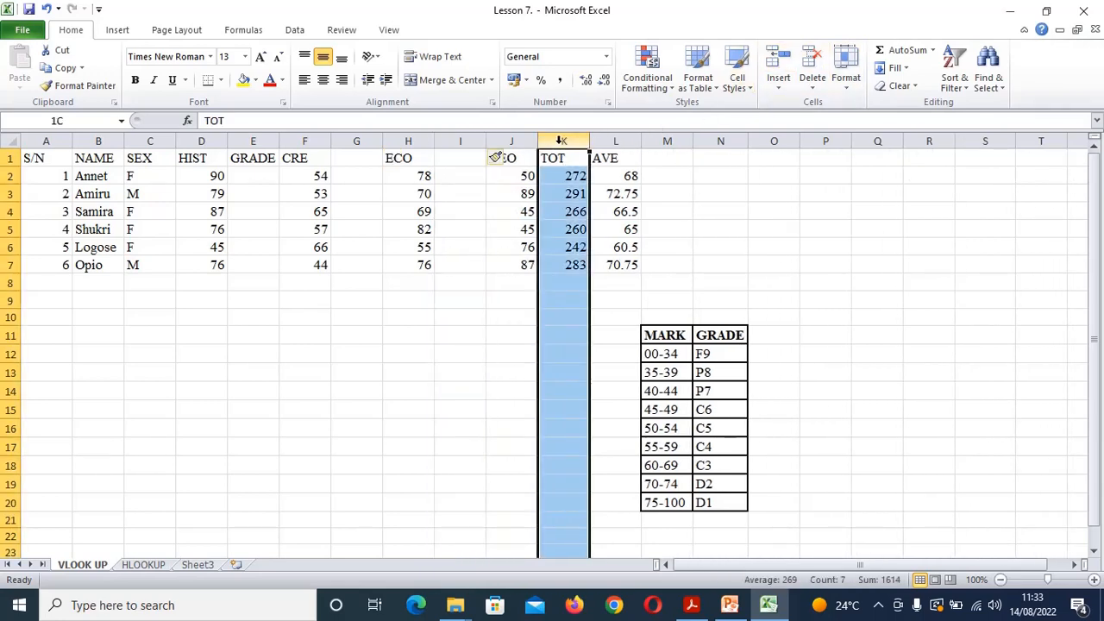
click(774, 58)
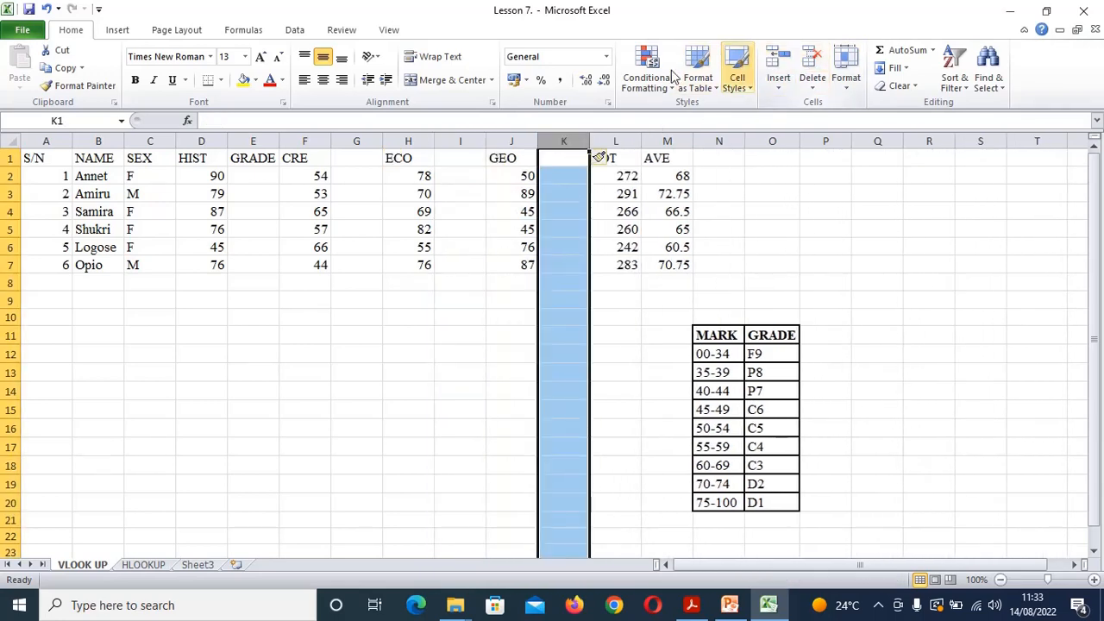
Enter the heading GRADE in the blank columns after CRE, ECO and GEO, in cells G1, I1 and K1
click(358, 156)
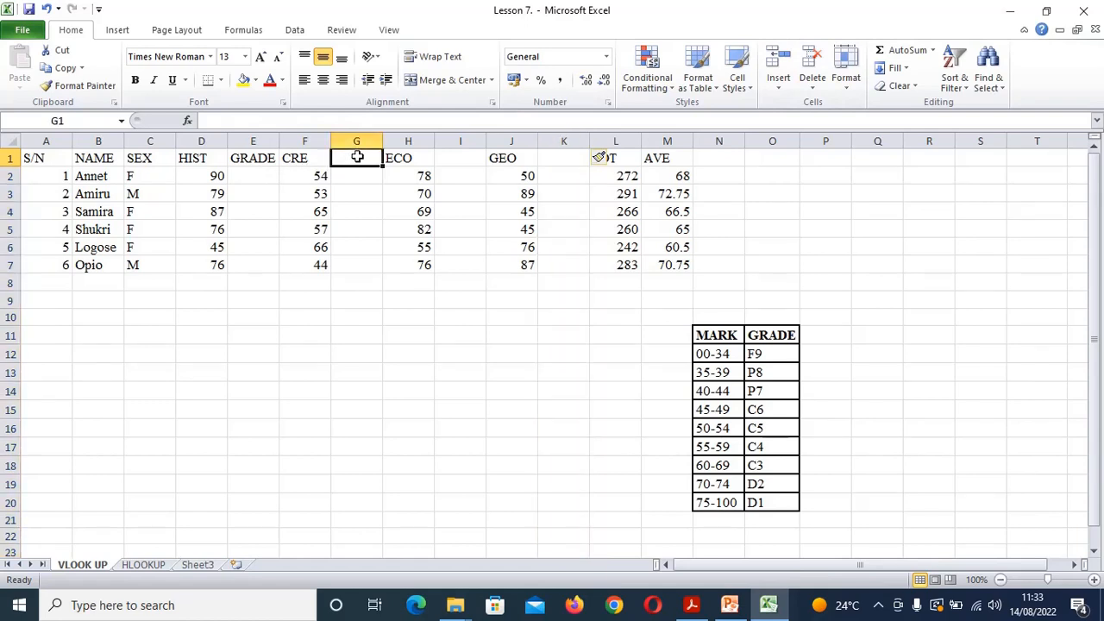
text(GRADE)
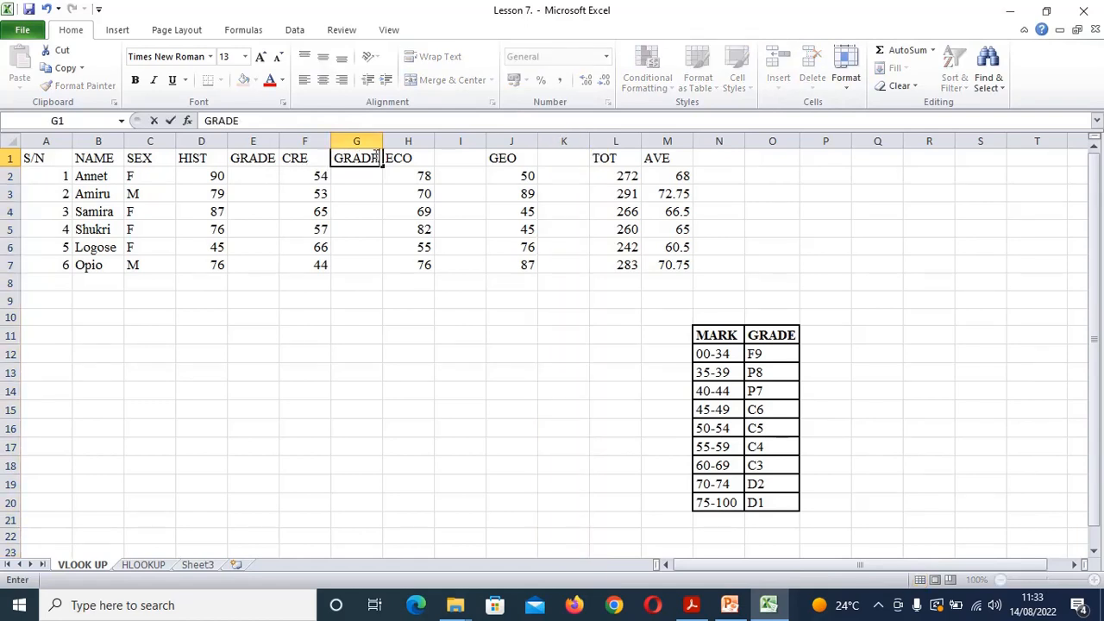
click(466, 162)
text(GRADE)
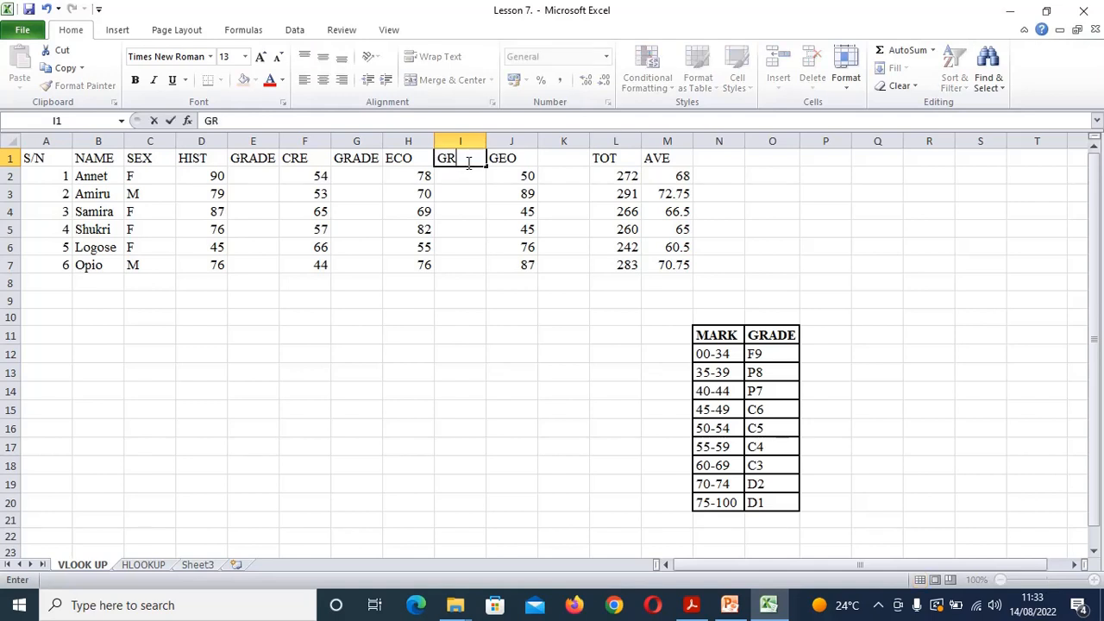
click(565, 158)
text(GRADE)
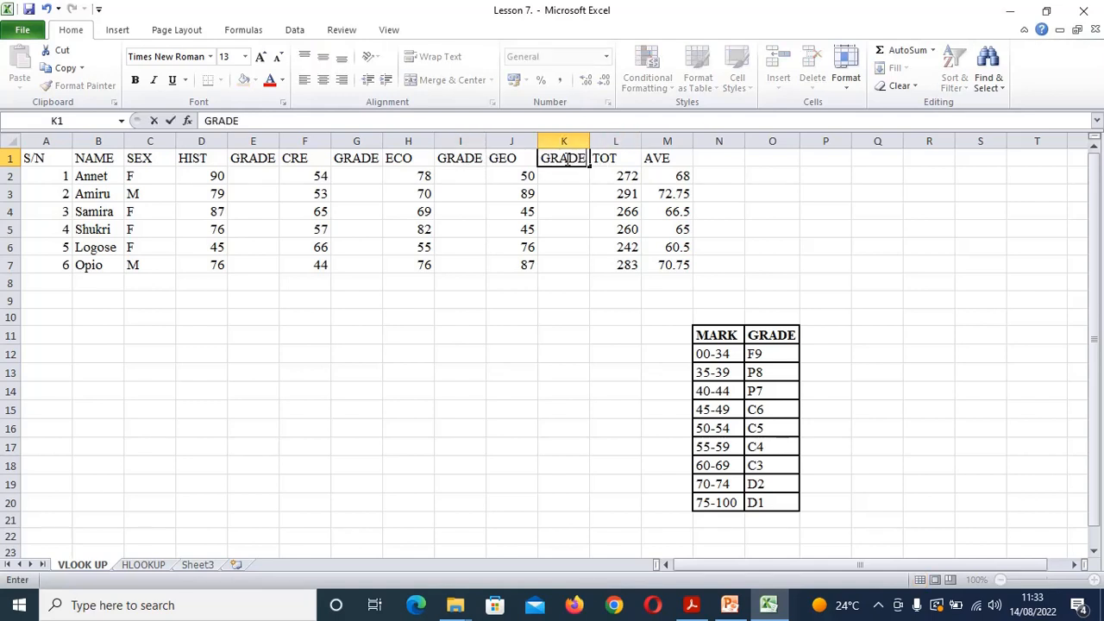
click(354, 176)
click(265, 173)
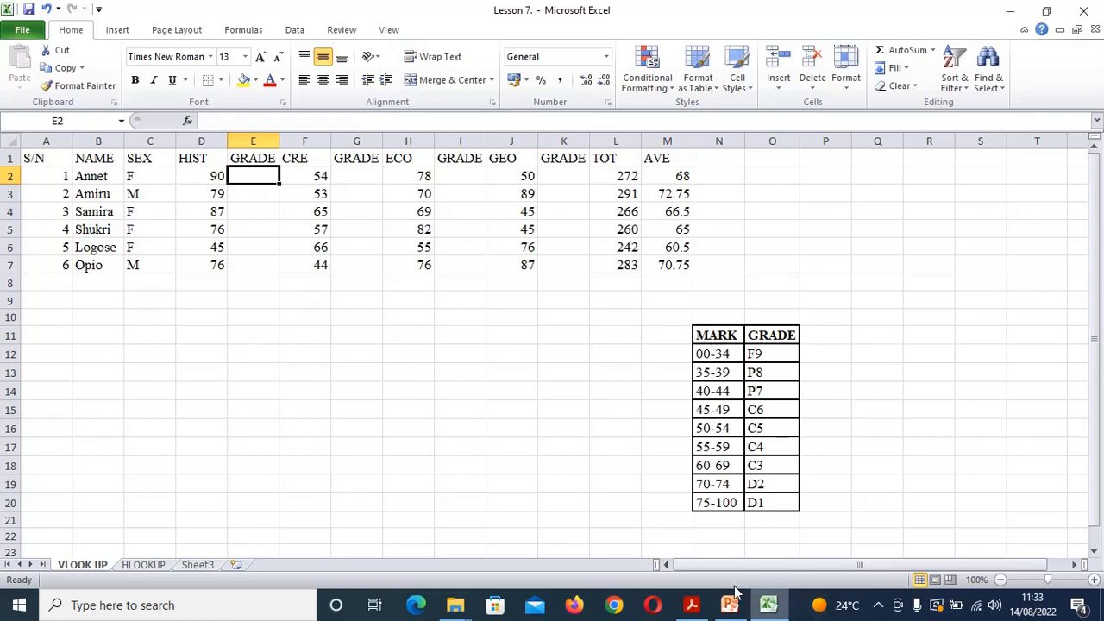
Compare the VLOOKUP grading task in the PDF workbook with the MARK and GRADE table on the Excel sheet
click(695, 607)
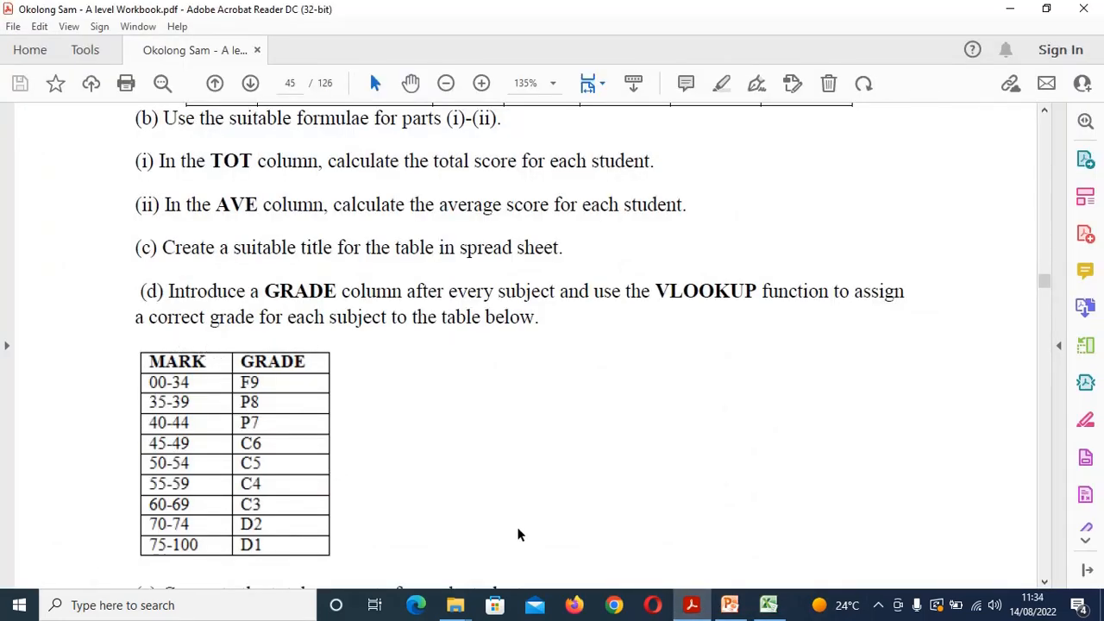
click(769, 605)
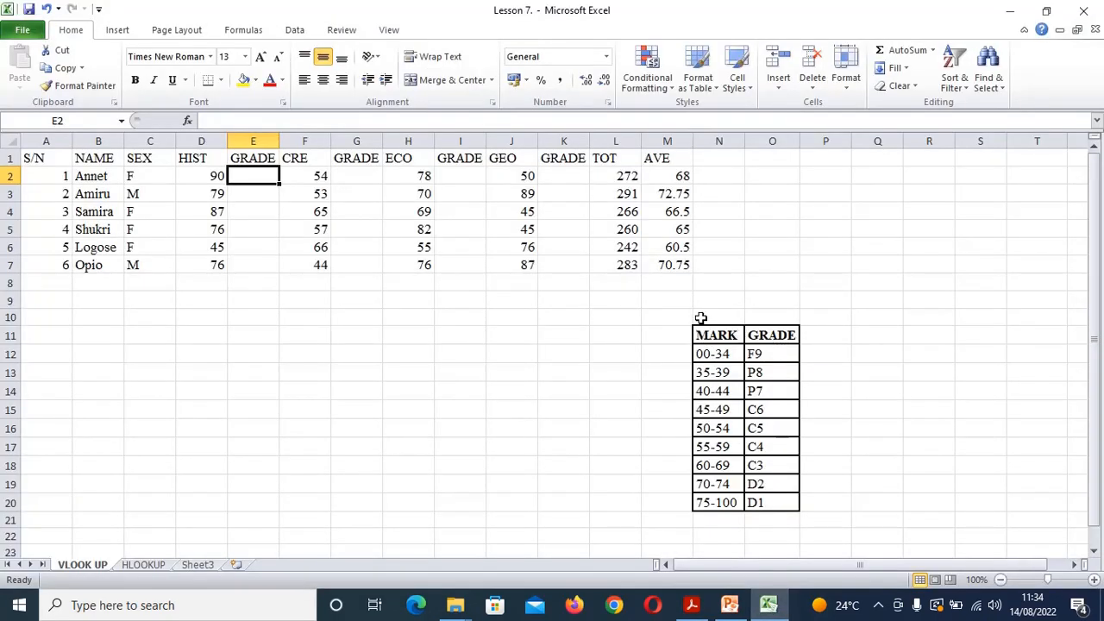
drag(691, 314, 808, 515)
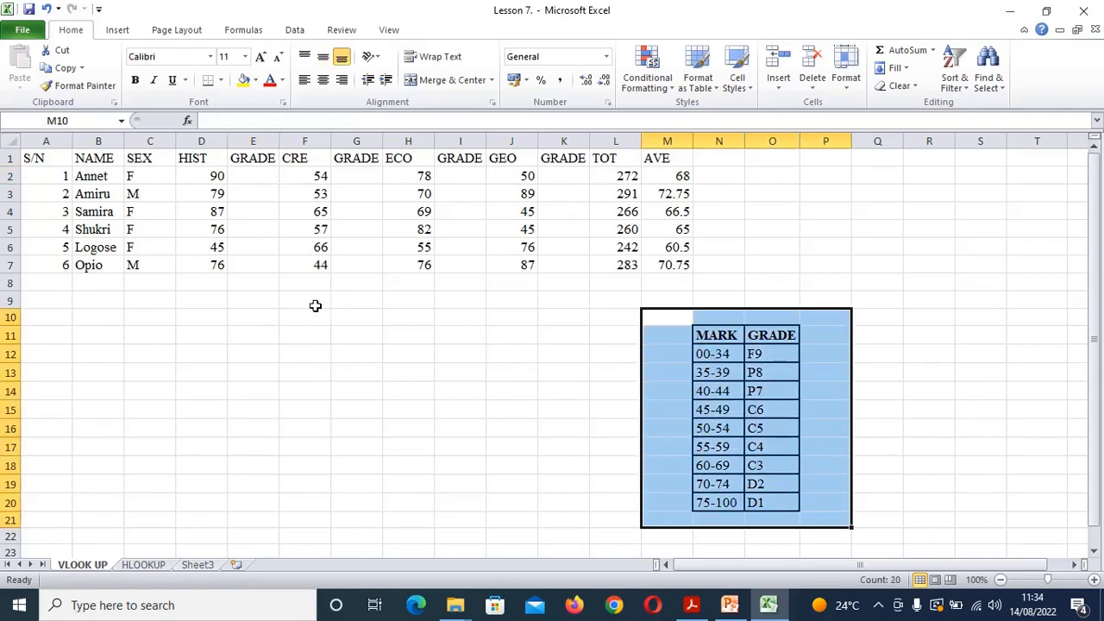
Start a new lookup table below the student records with the headings MARK in D10 and GRADE in E10
click(257, 309)
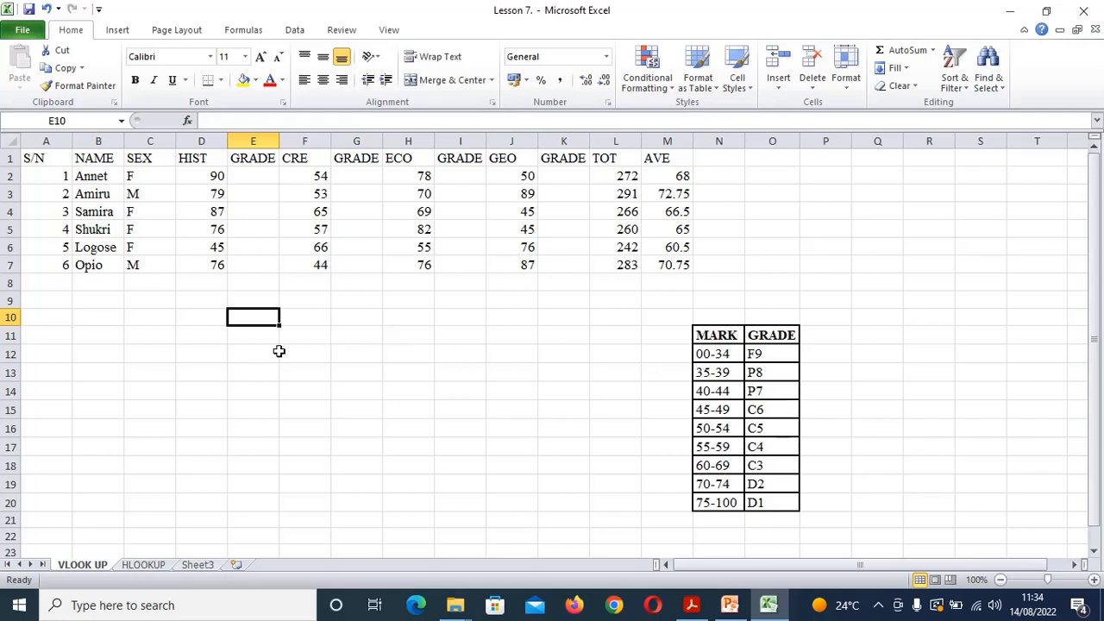
click(202, 319)
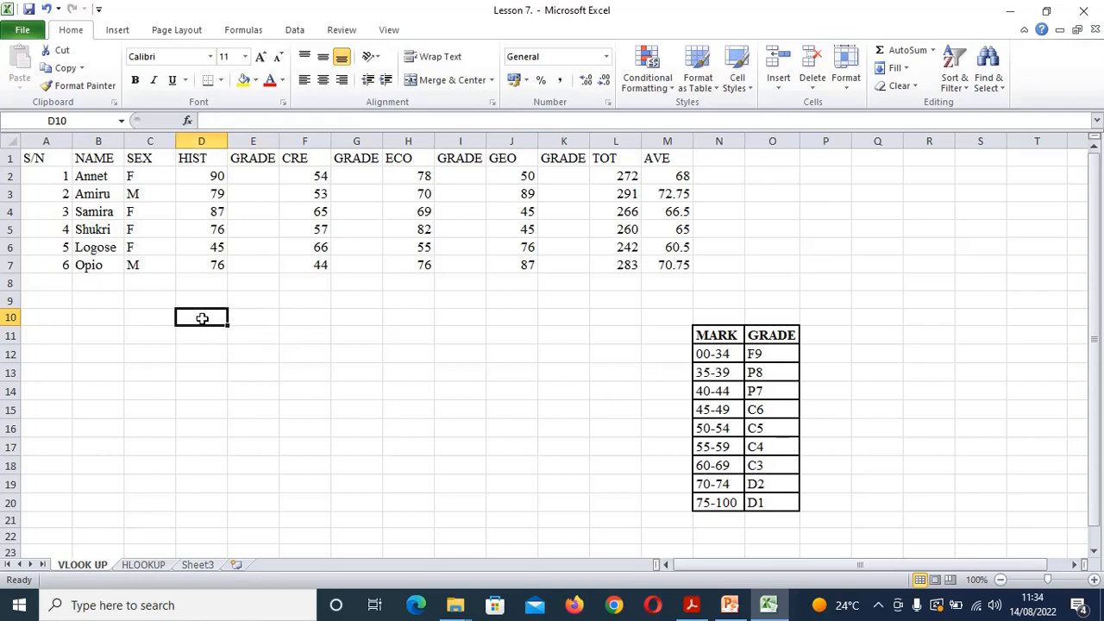
text(MA)
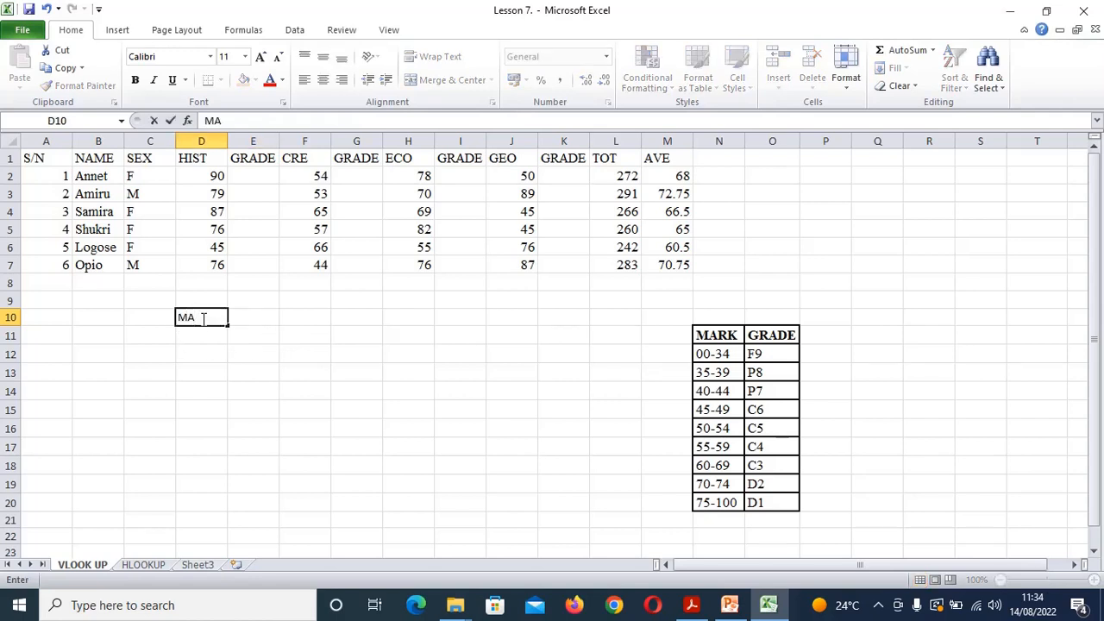
text(RK)
key(Tab)
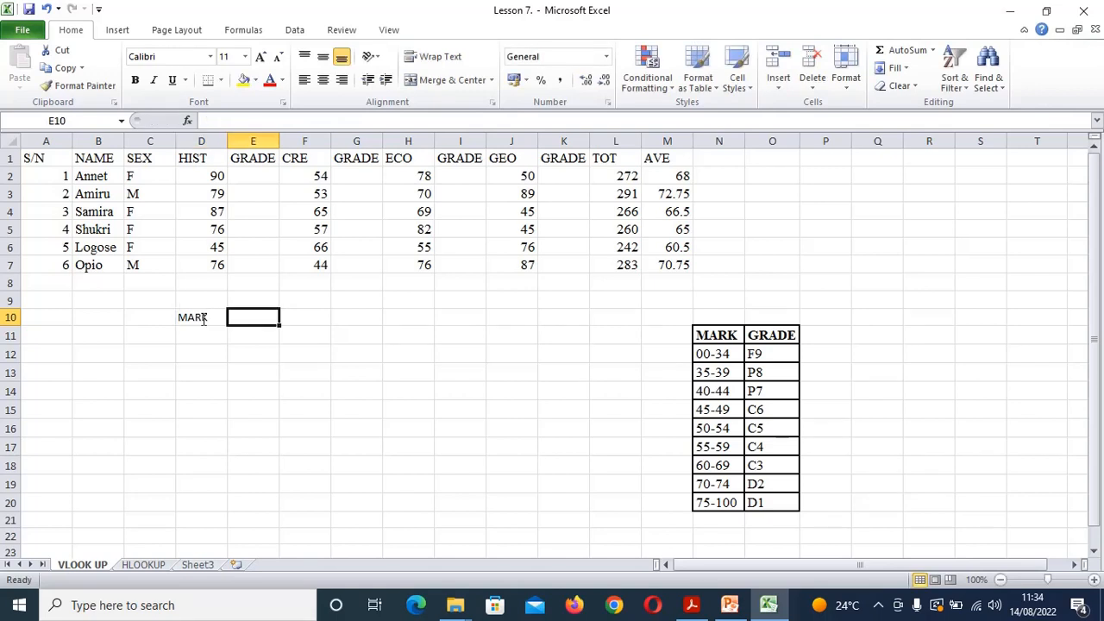
text(GRADE)
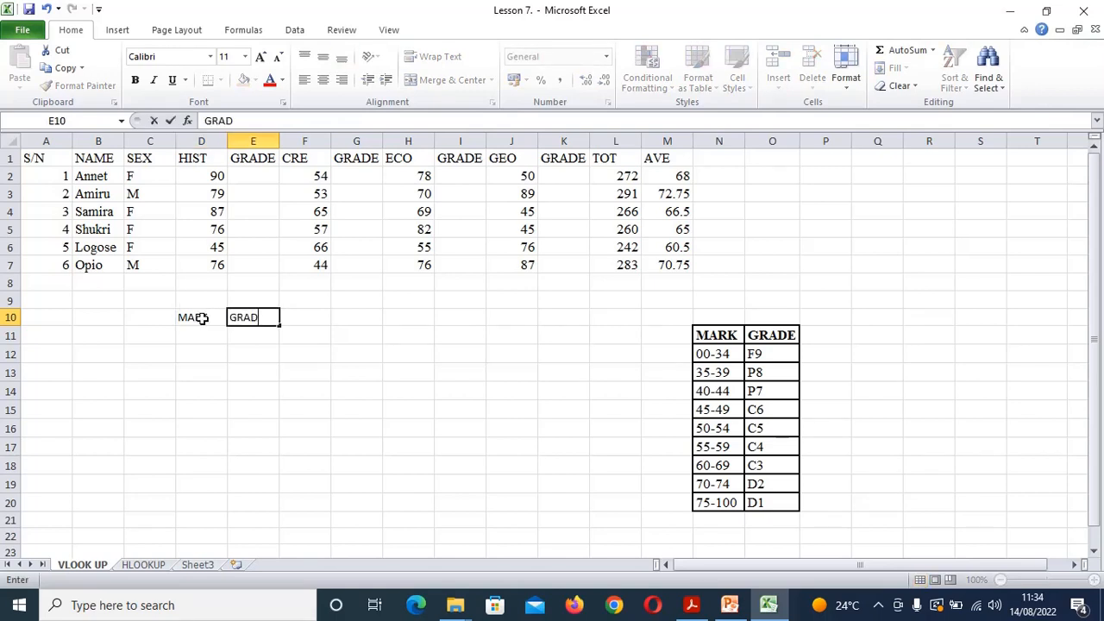
Enter the lowest mark 0 in D11 and its grade F9 in E11
click(191, 336)
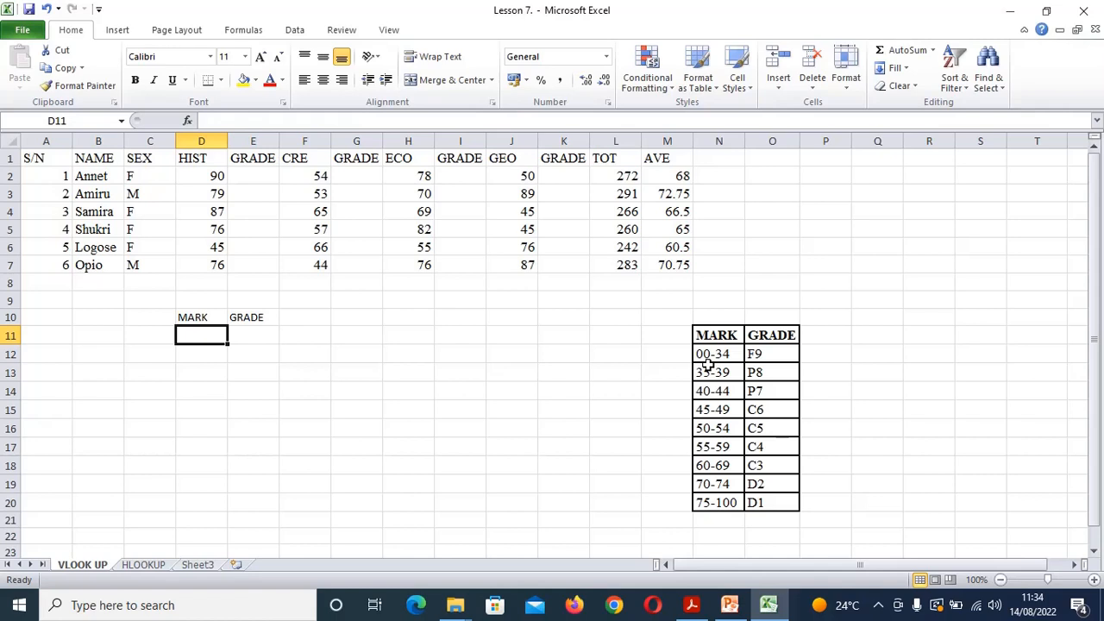
text(0)
key(Tab)
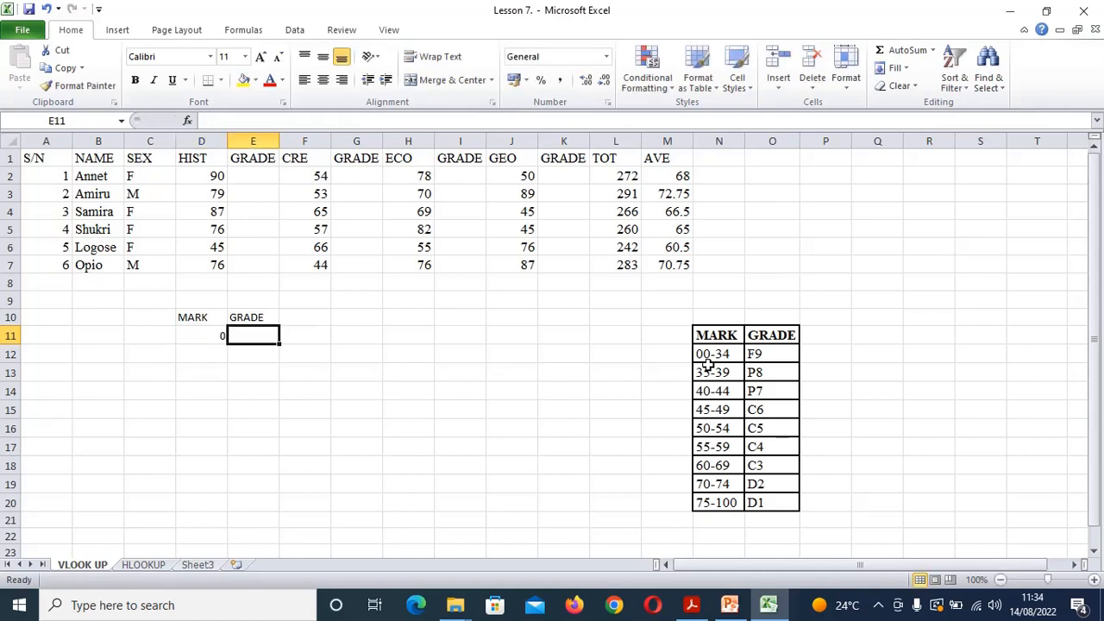
text(F)
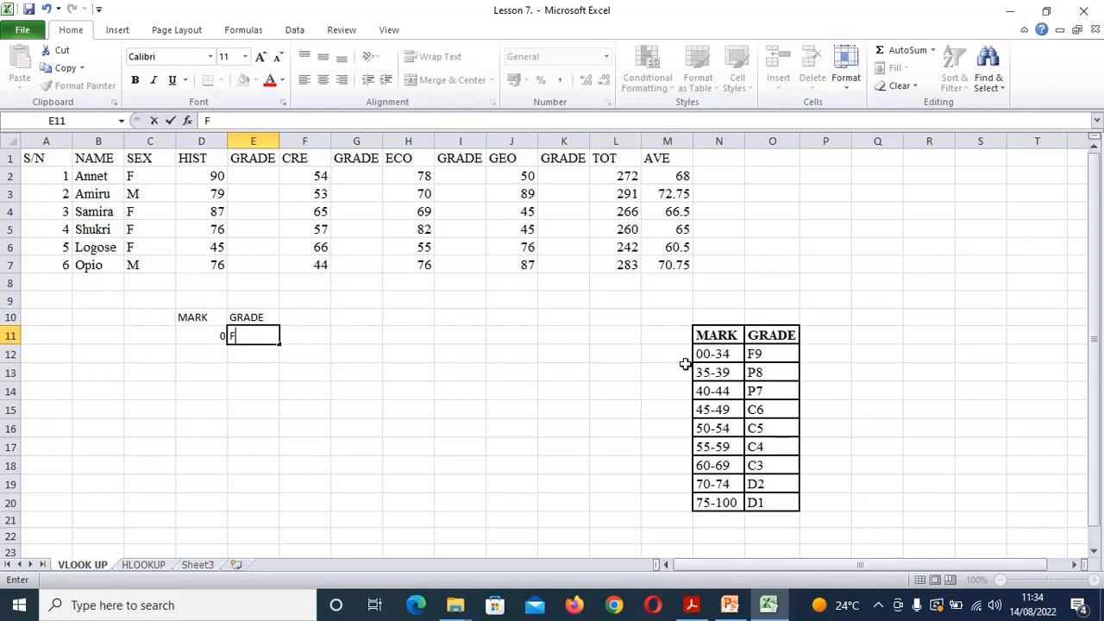
text(9)
Enter the lower-limit mark 35 in D12 with the grade P8 in E12
click(203, 354)
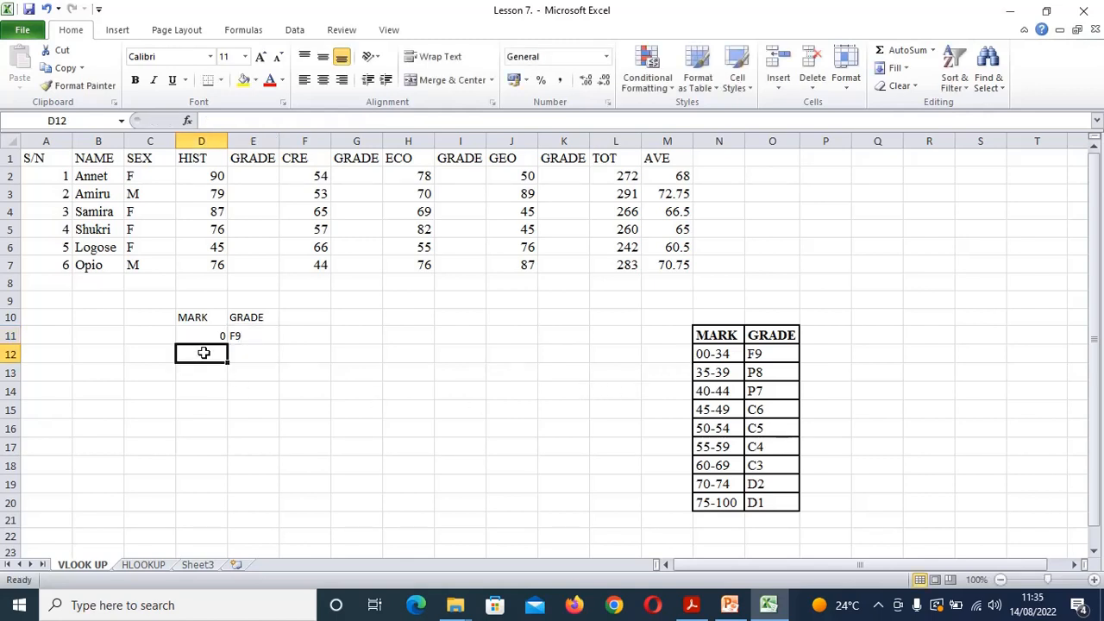
text(35)
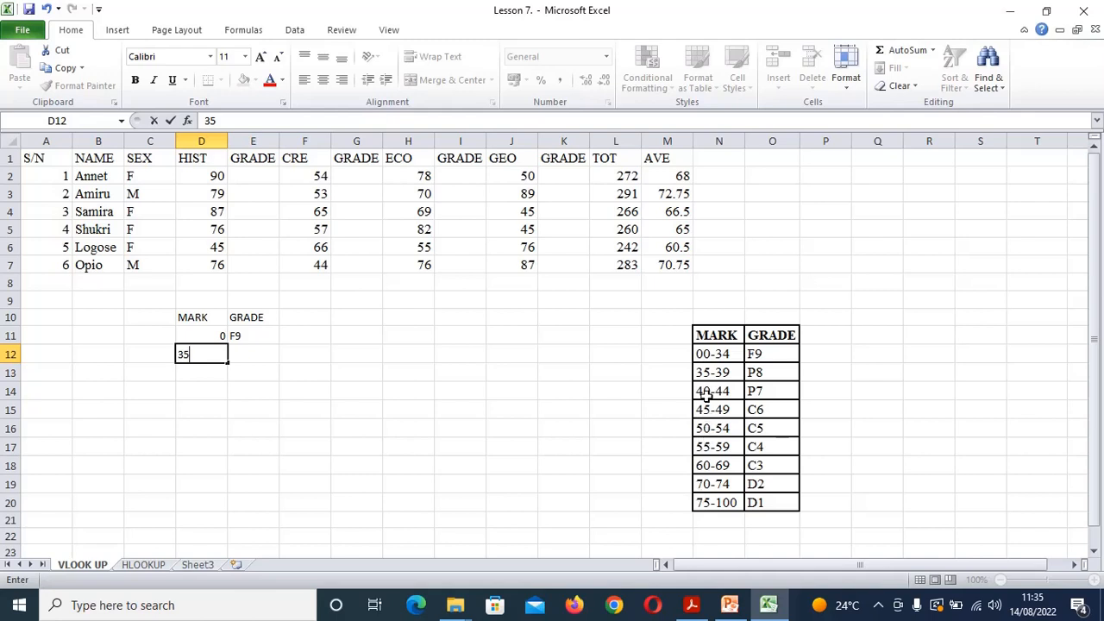
key(Tab)
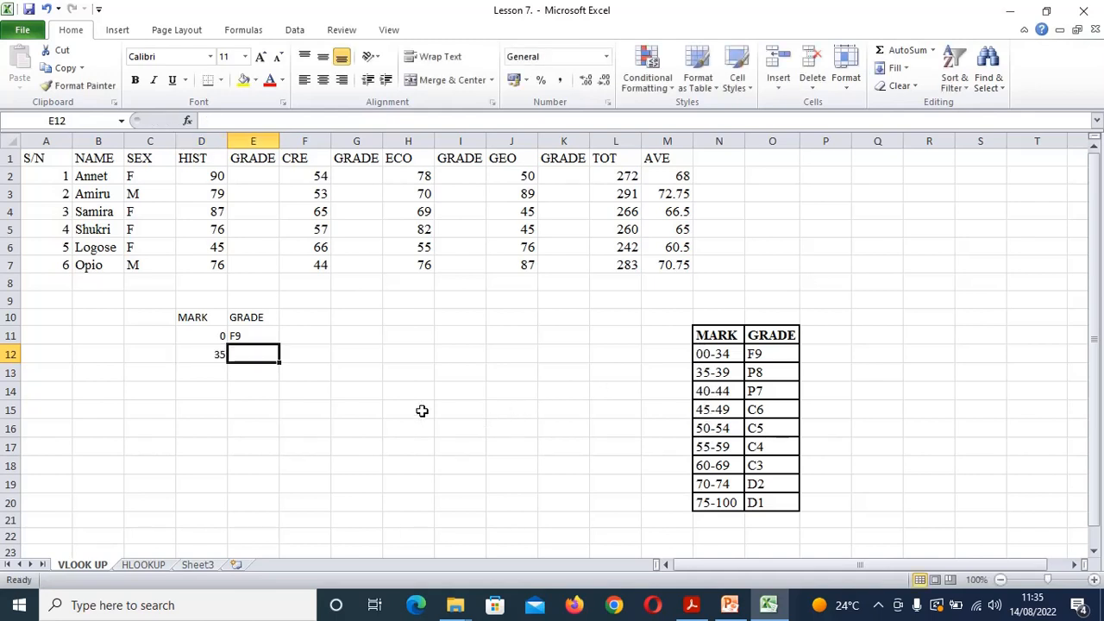
text(P)
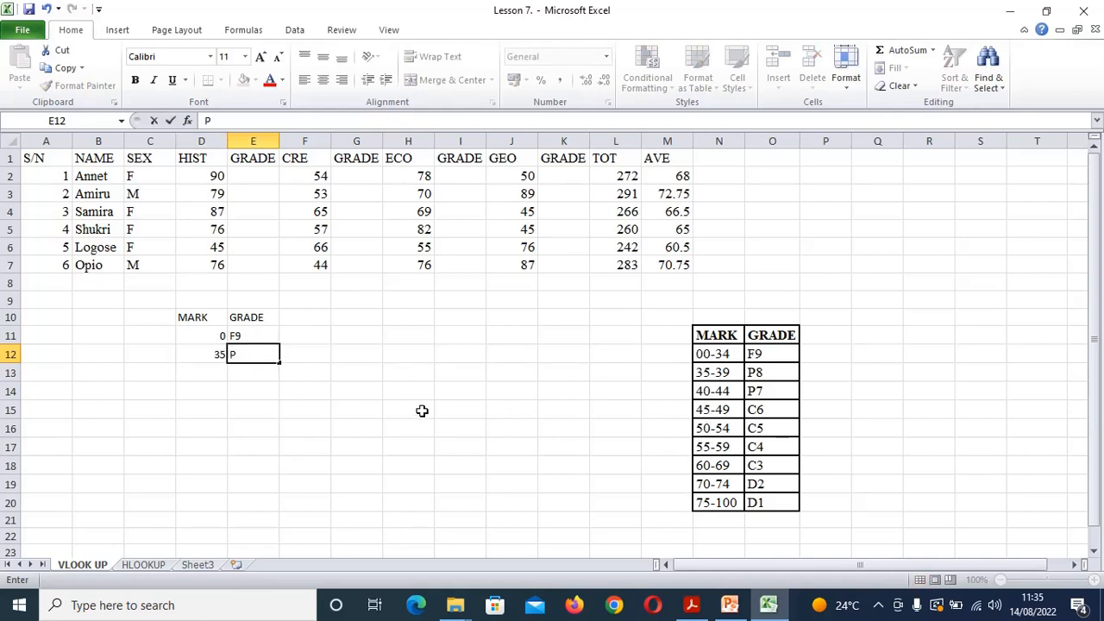
text(*)
key(Return)
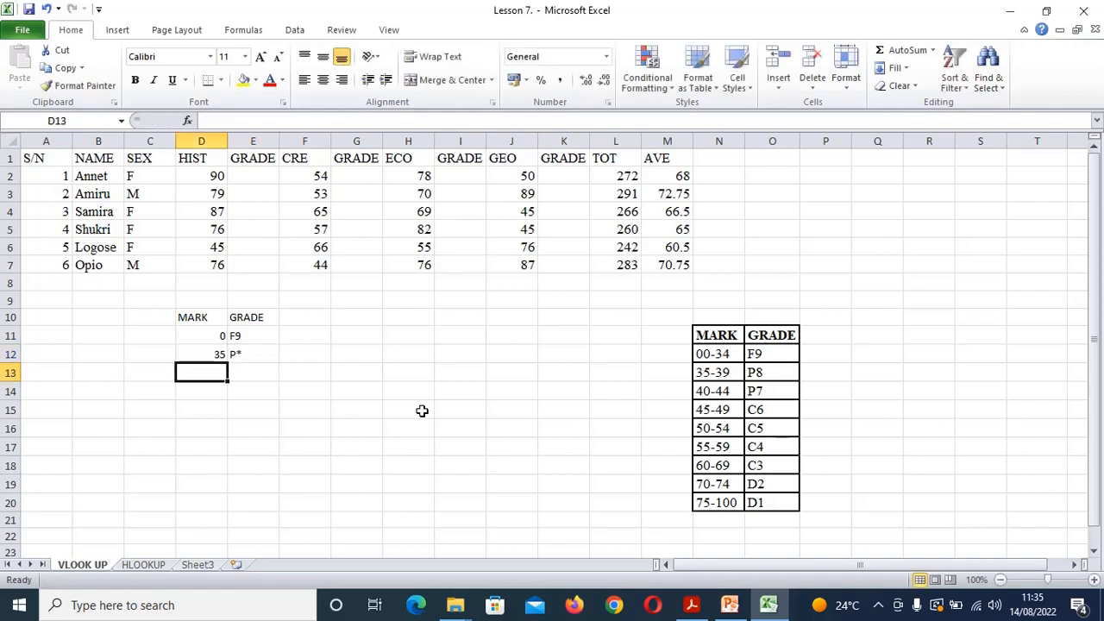
key(Right)
key(Up)
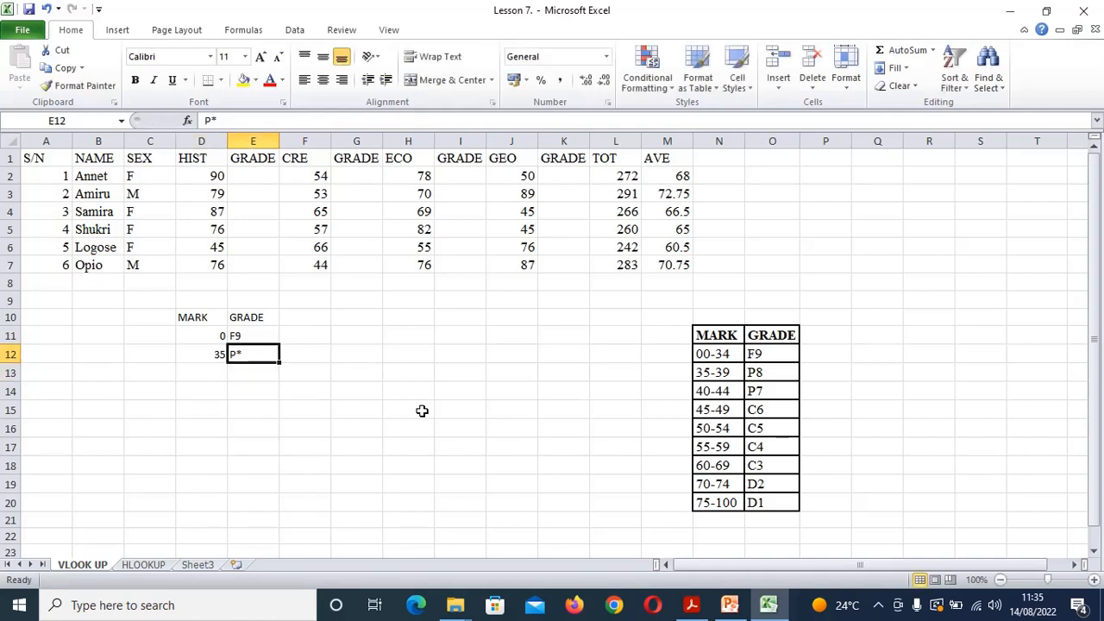
key(F2)
key(BackSpace)
text(8)
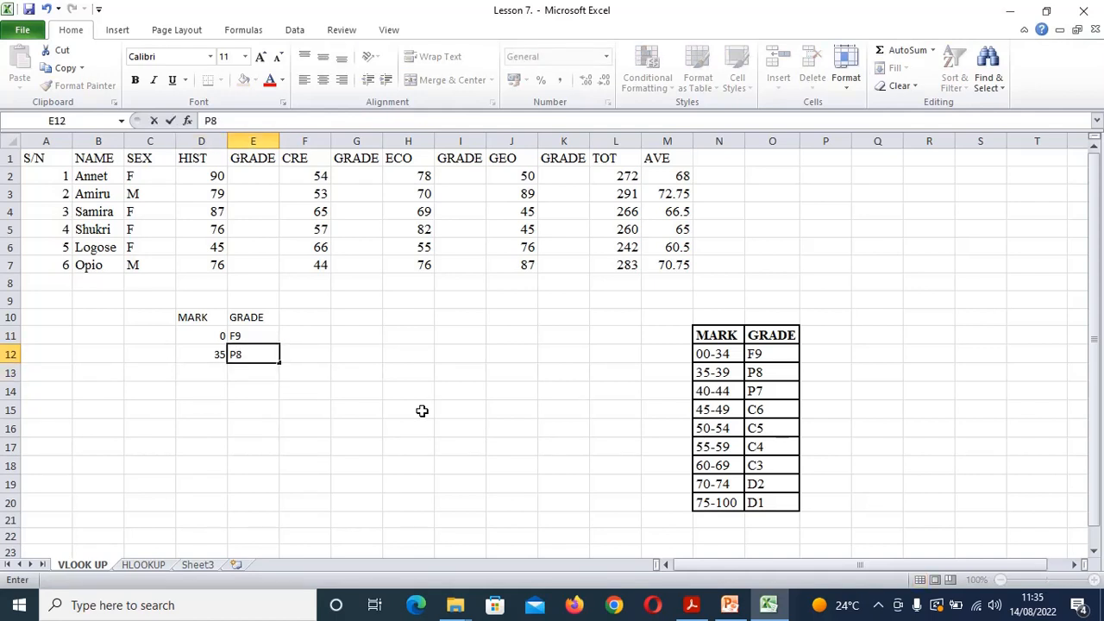
key(Return)
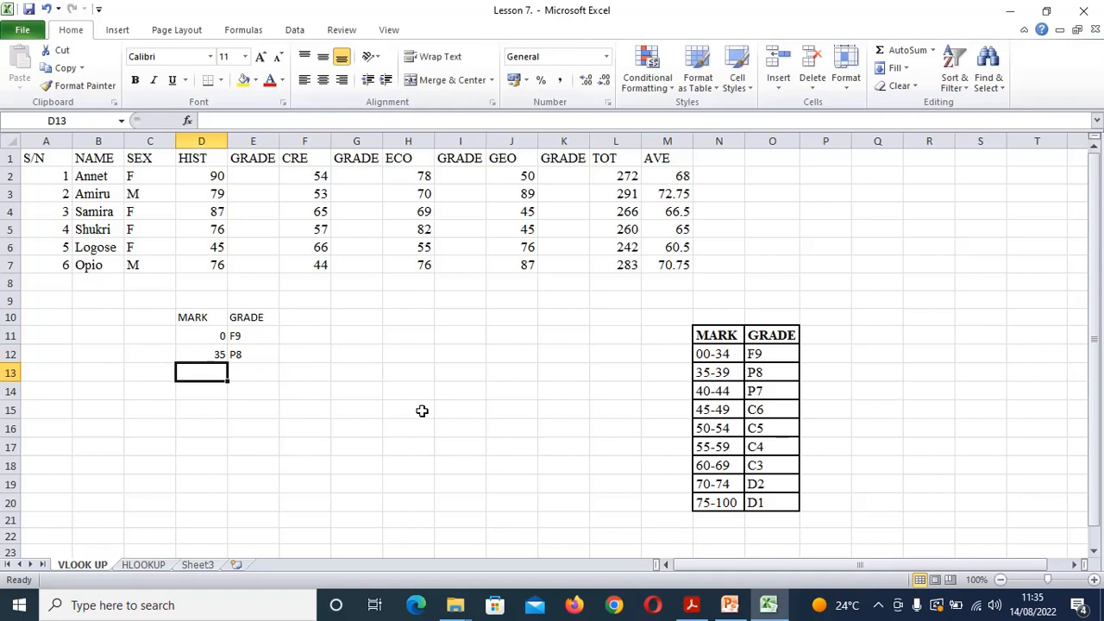
Add the marks 40 and 45 in D13:D14 with their grades P7 and C6 in E13:E14
text(40)
key(Tab)
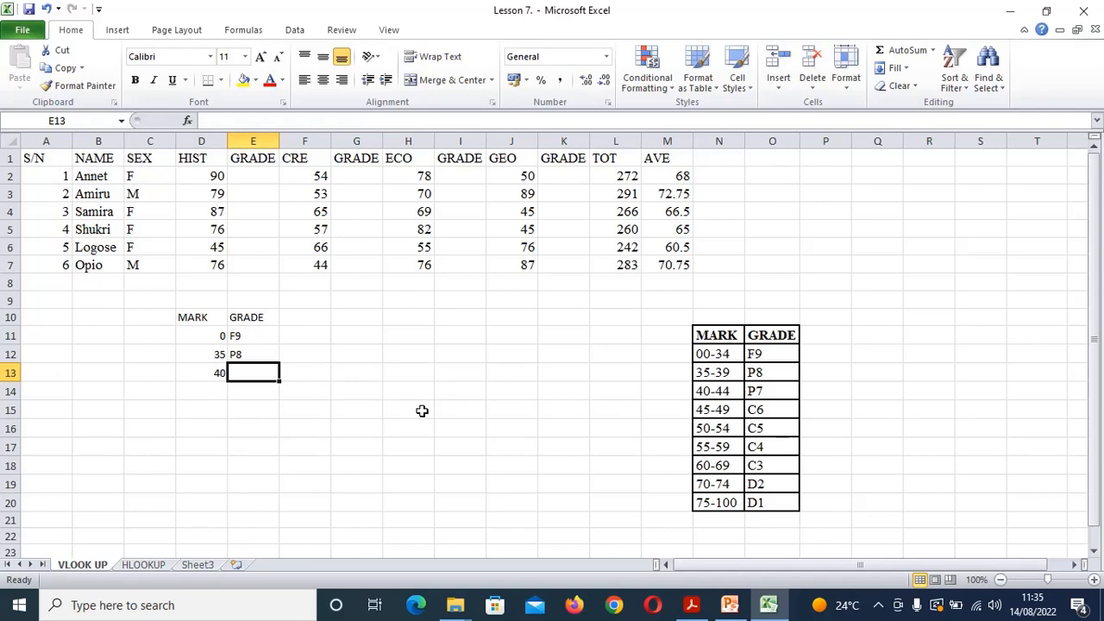
text(P7)
key(Return)
key(Left)
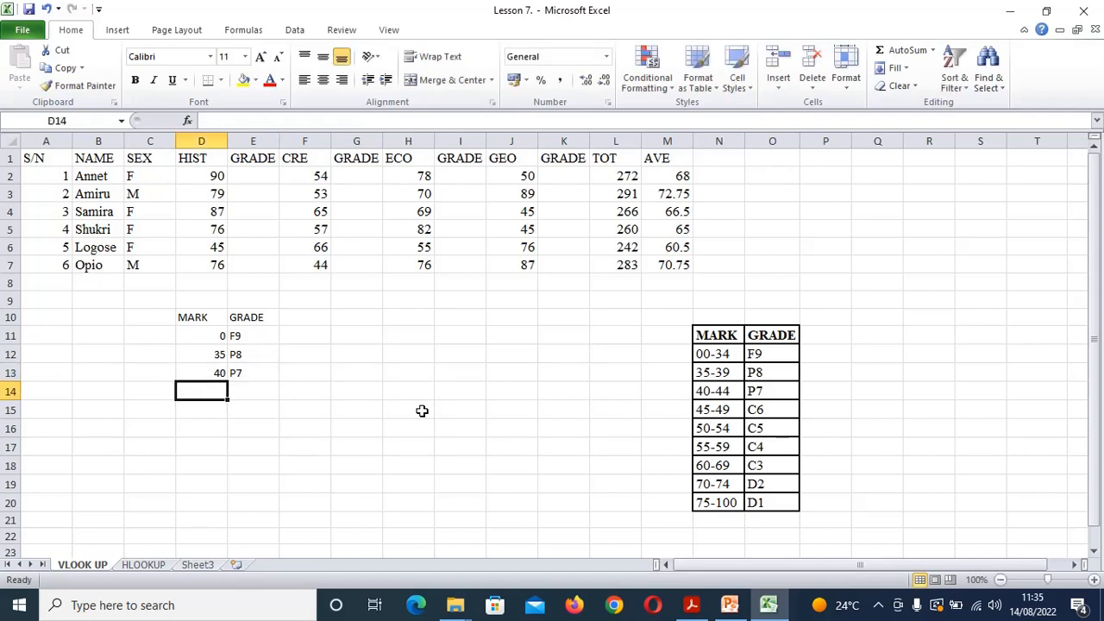
text(45)
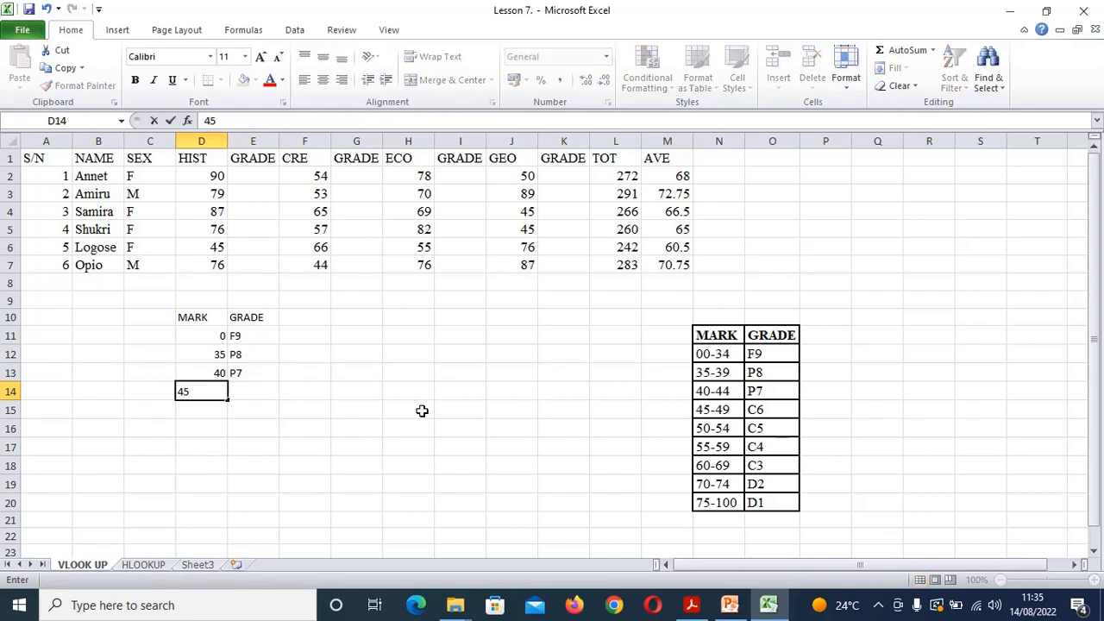
key(Tab)
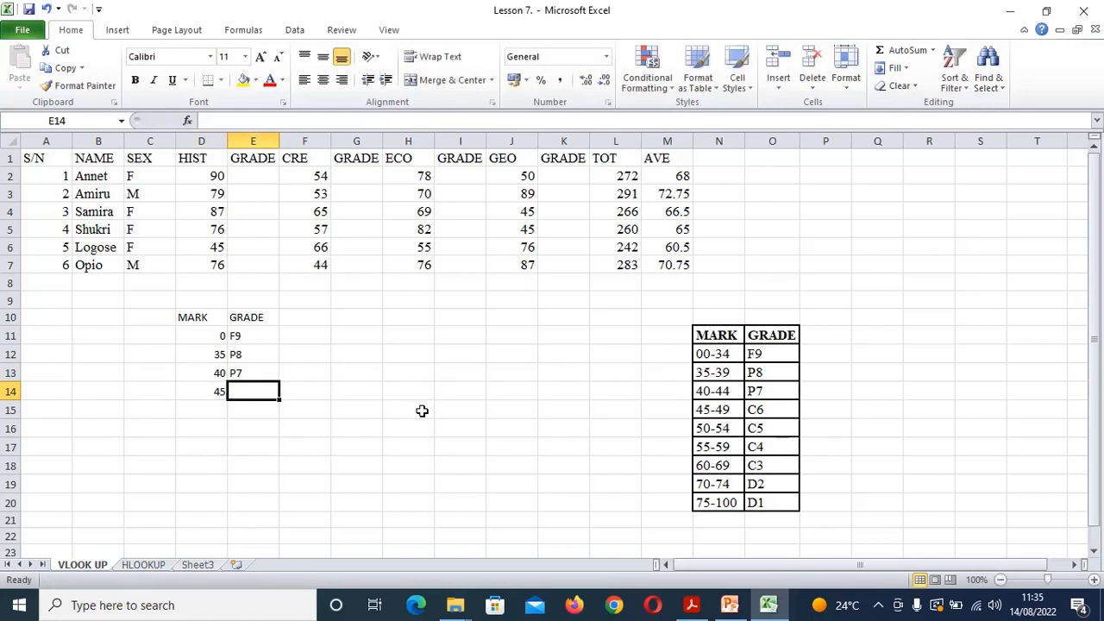
text(C6)
key(Return)
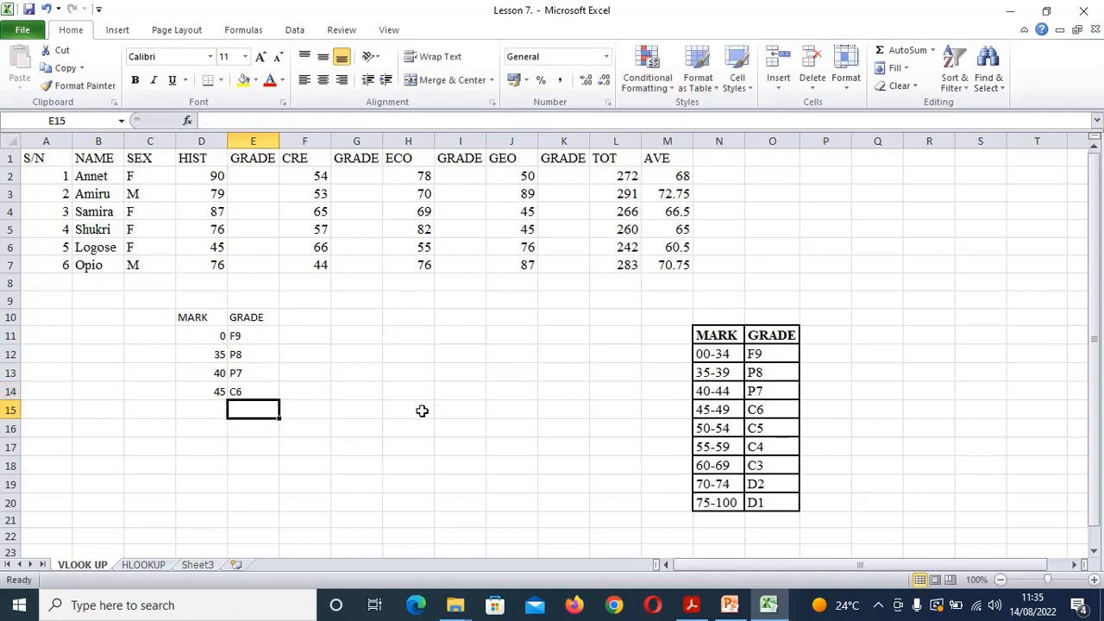
Add the marks 50 and 55 in D15:D16 with their grades C5 and C4 in E15:E16
key(Left)
text(50)
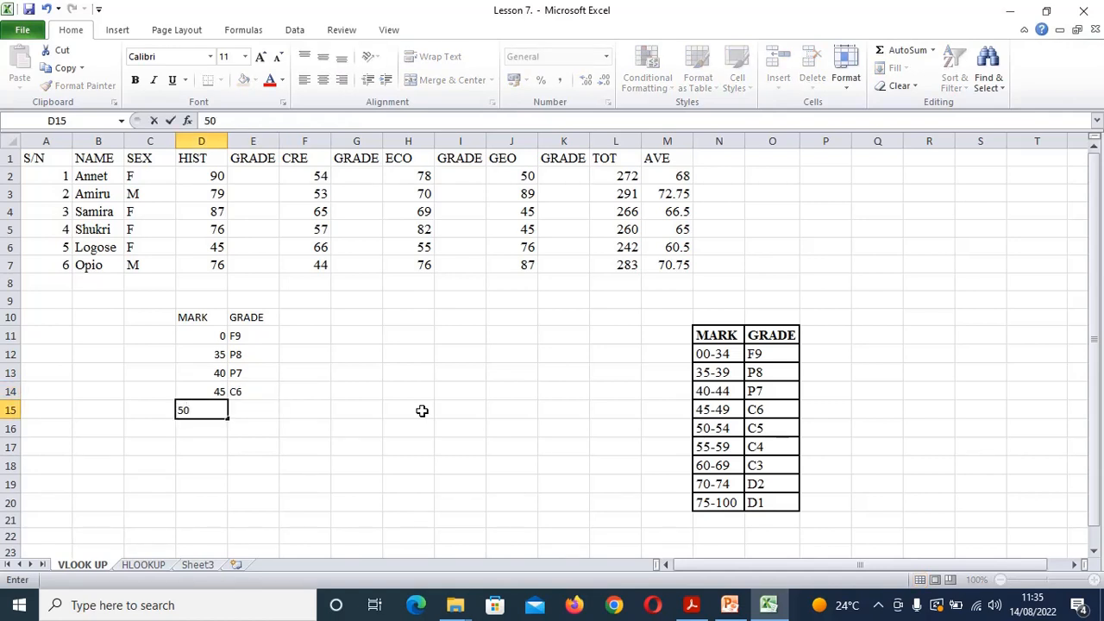
key(Right)
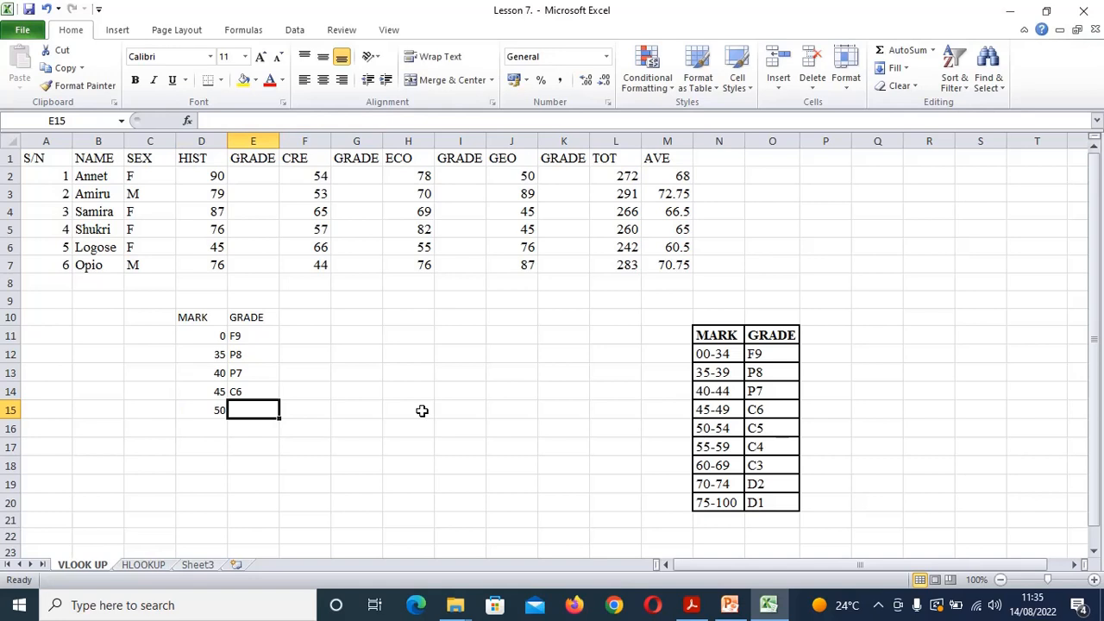
text(C5)
key(Return)
key(Left)
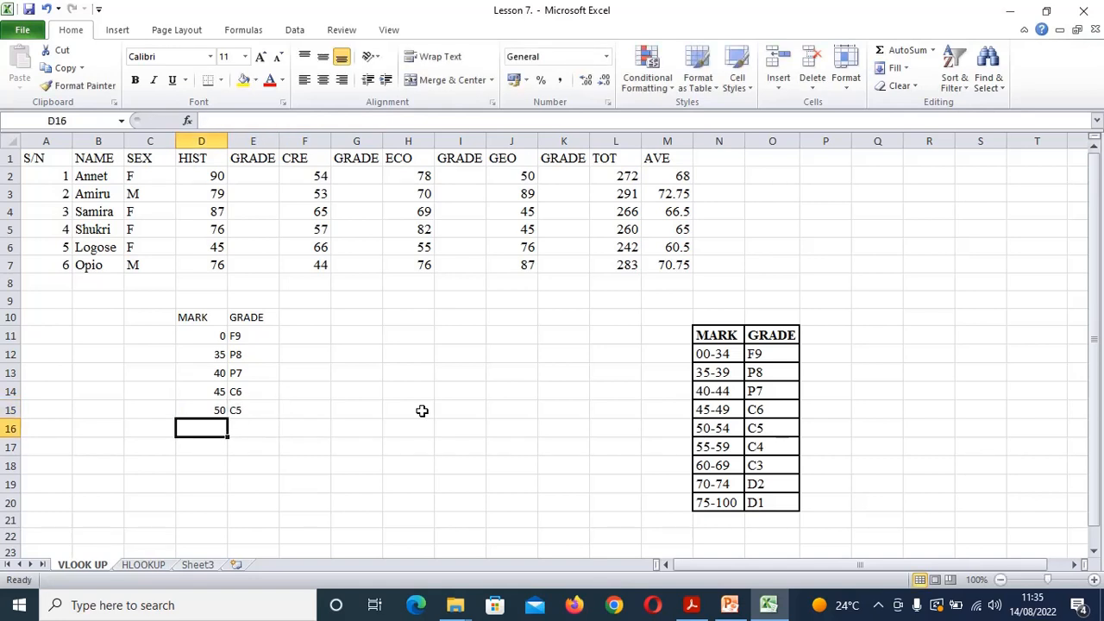
text(55)
key(Right)
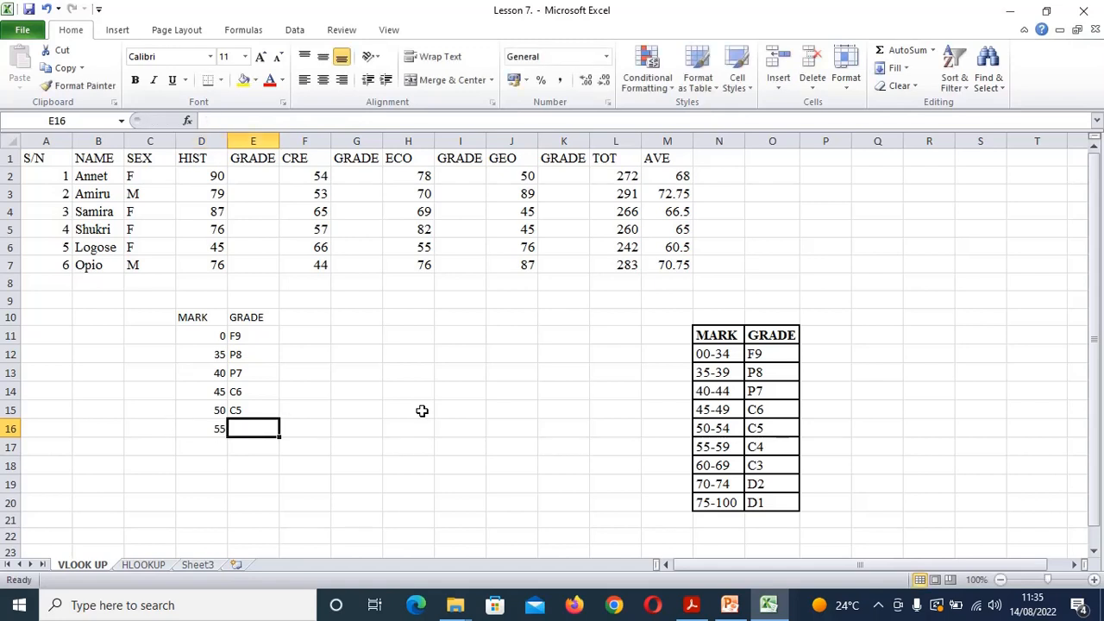
text(C4)
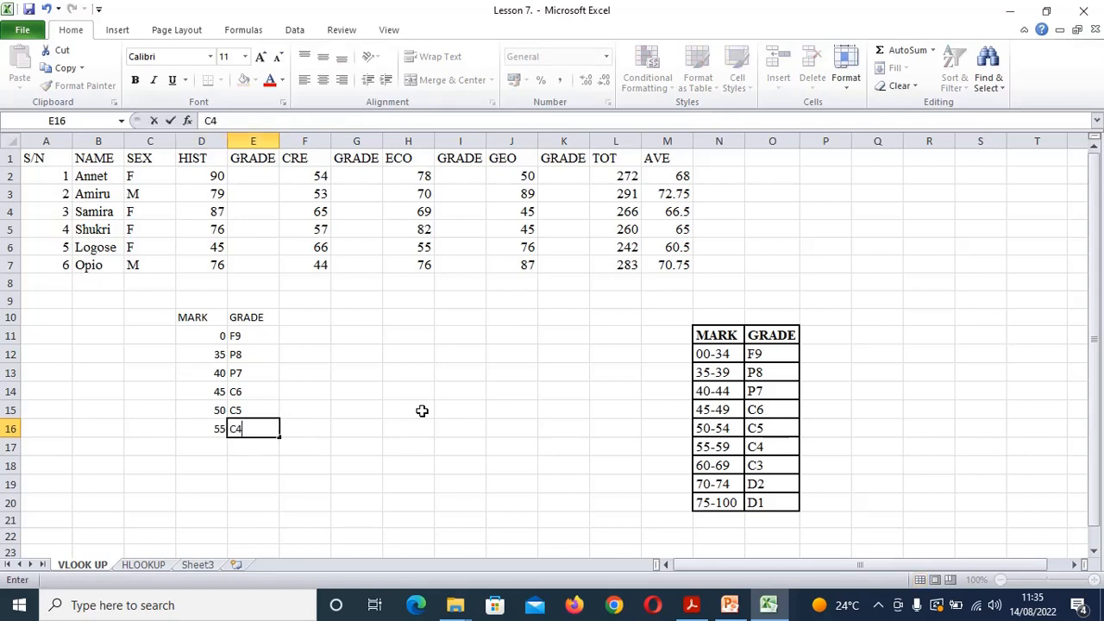
key(Return)
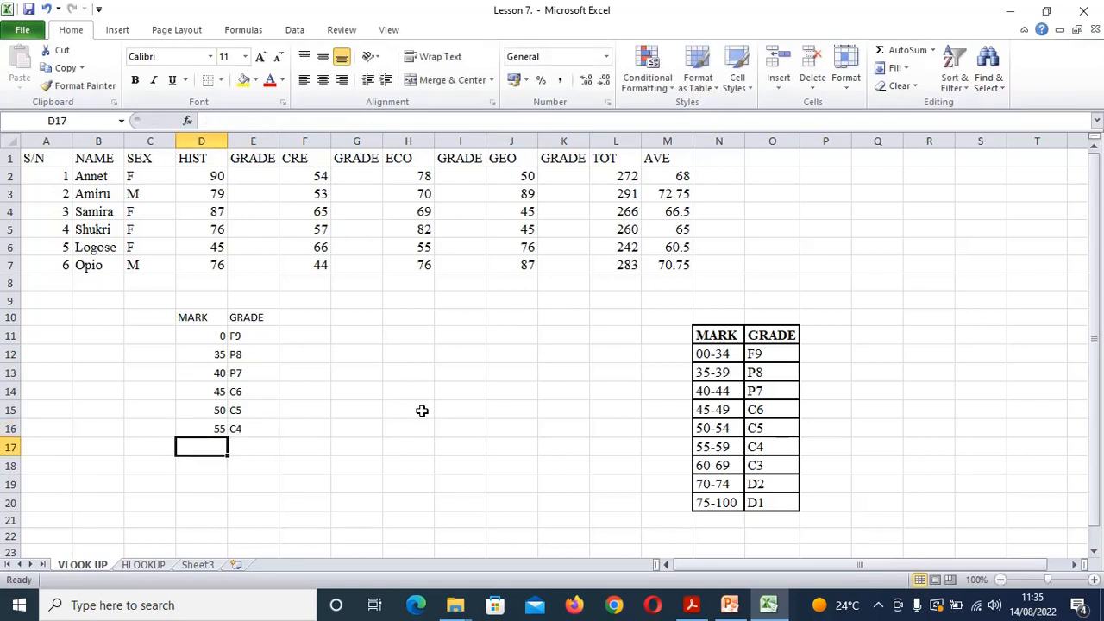
Enter the mark 60 in D17 and its grade C3 in E17
text(60)
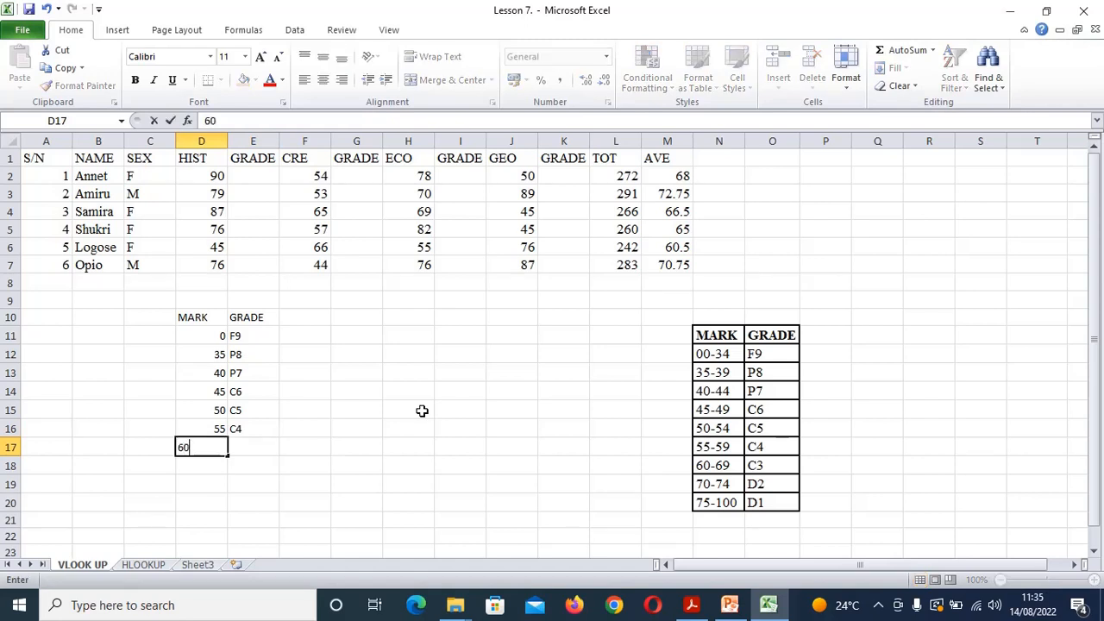
key(Tab)
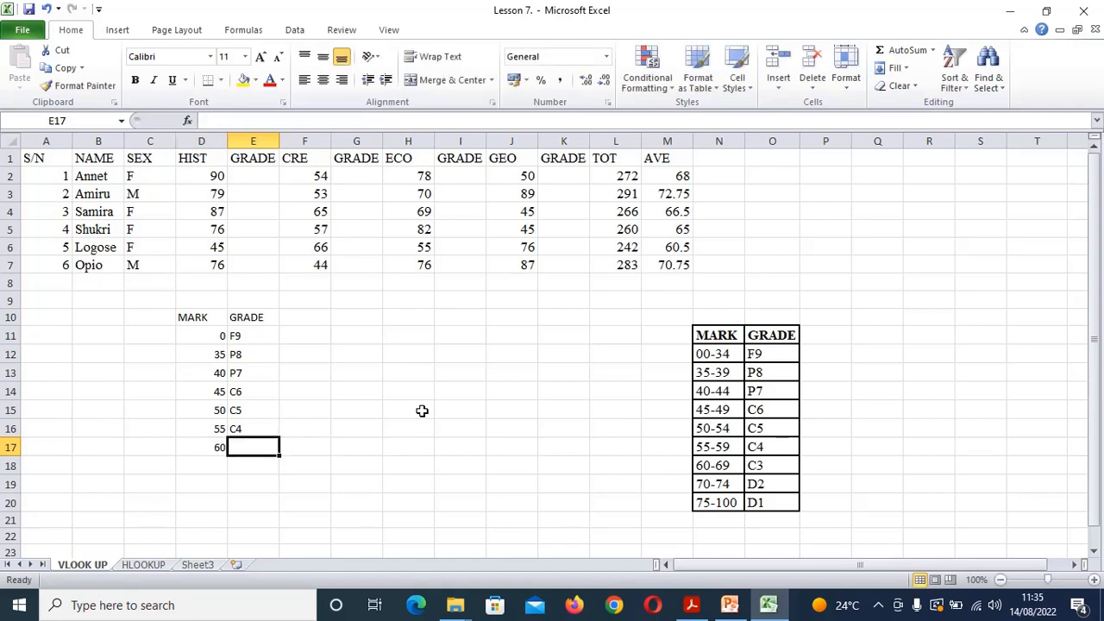
text(c)
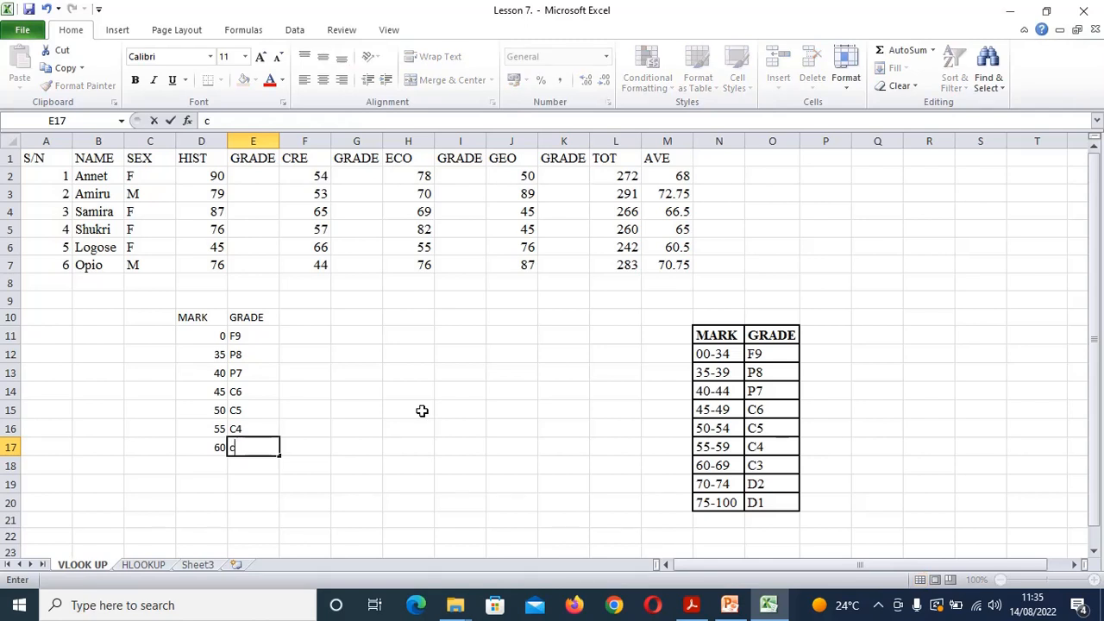
key(BackSpace)
text(C3)
key(Return)
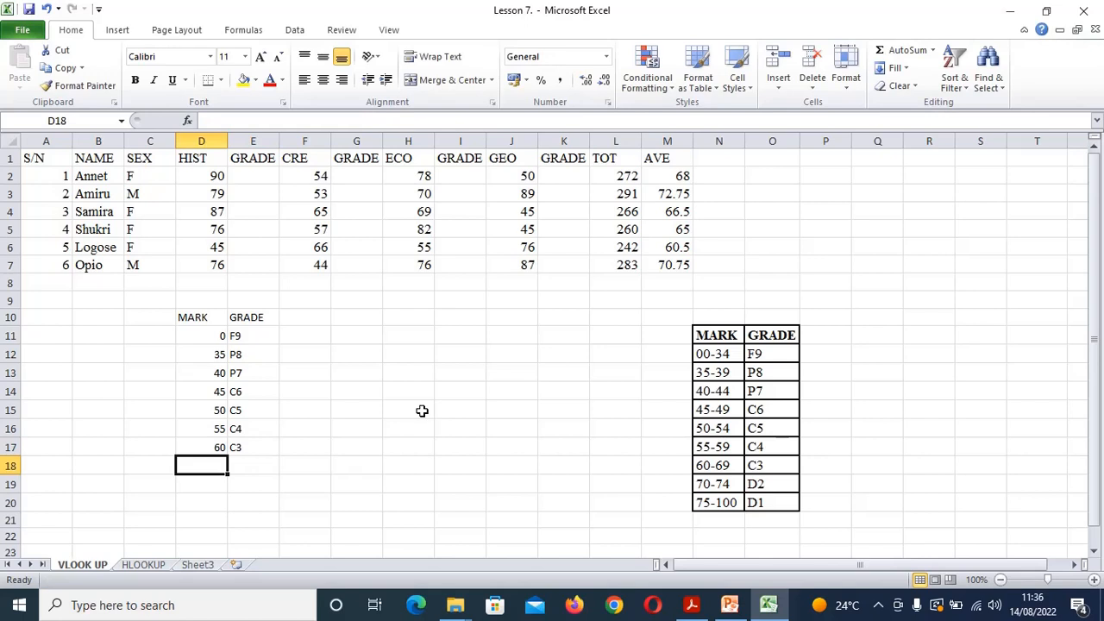
Add the marks 70 and 75 in D18:D19 with their grades D2 and D1 in E18:E19
text(70)
key(Tab)
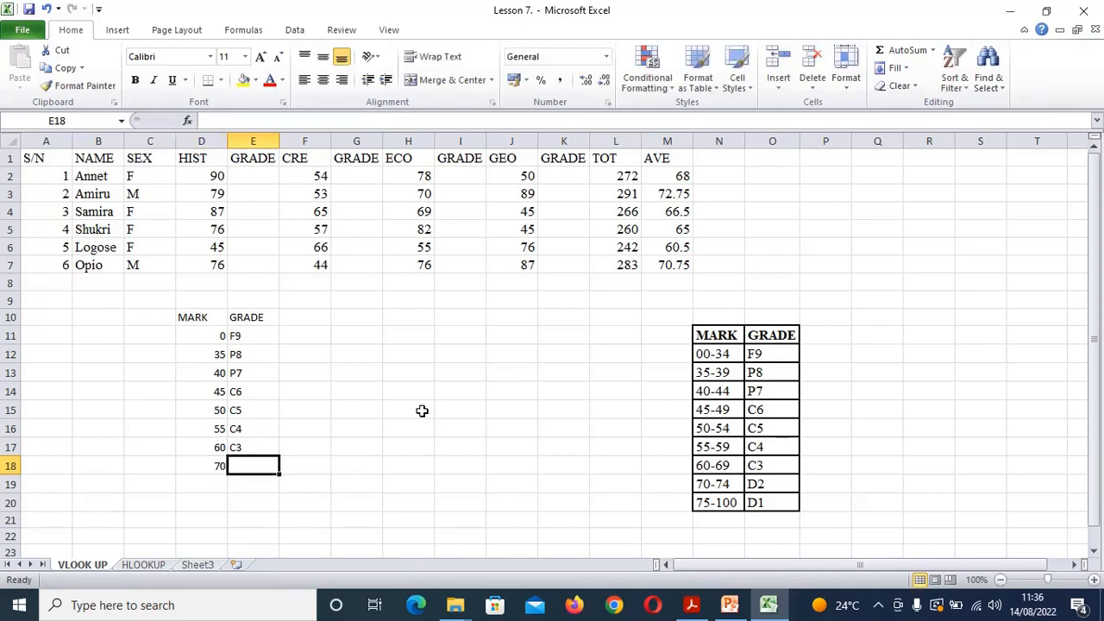
text(D2)
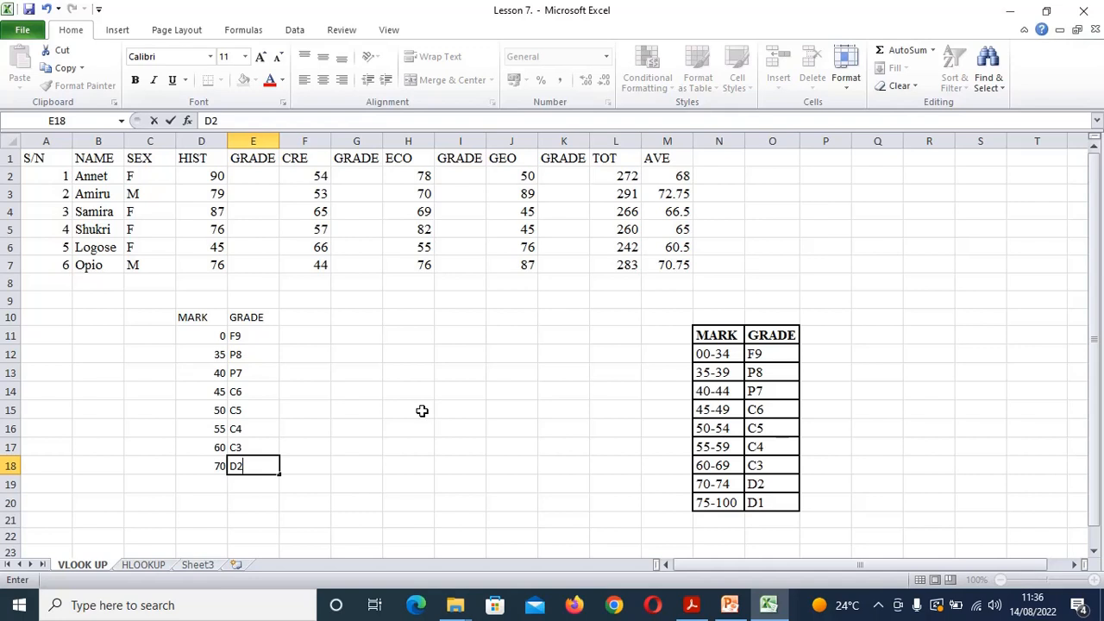
key(Return)
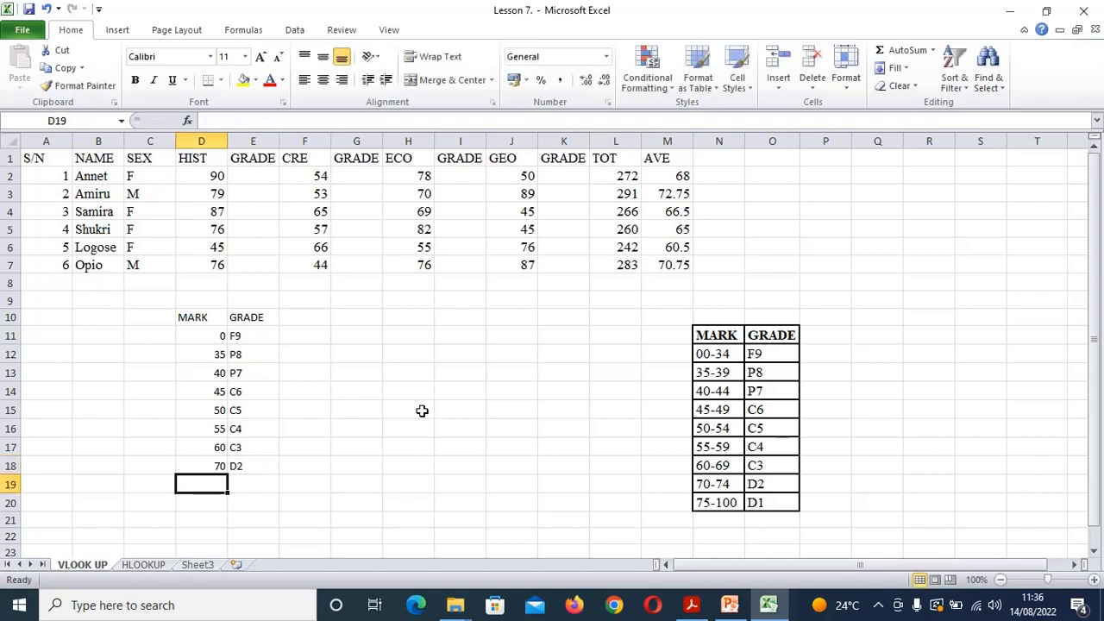
text(75)
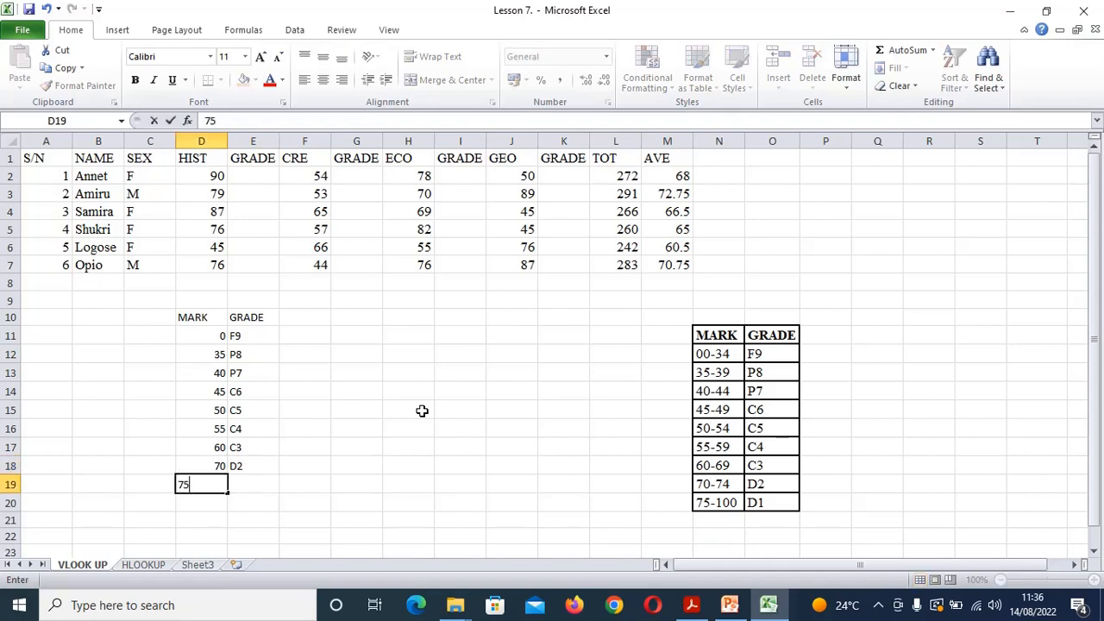
key(Tab)
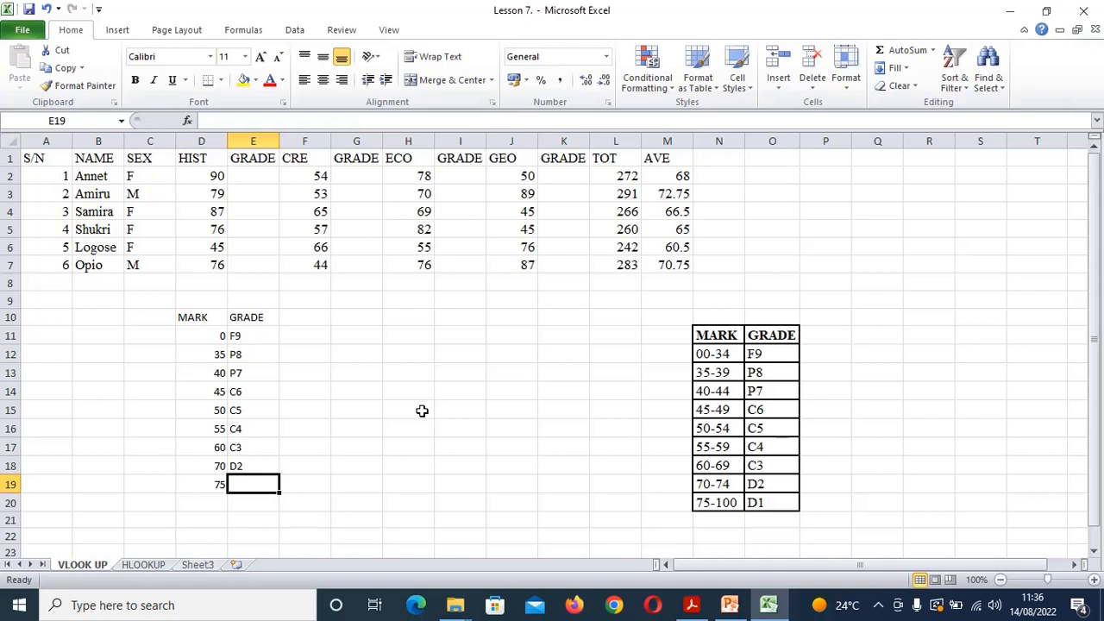
text(D1)
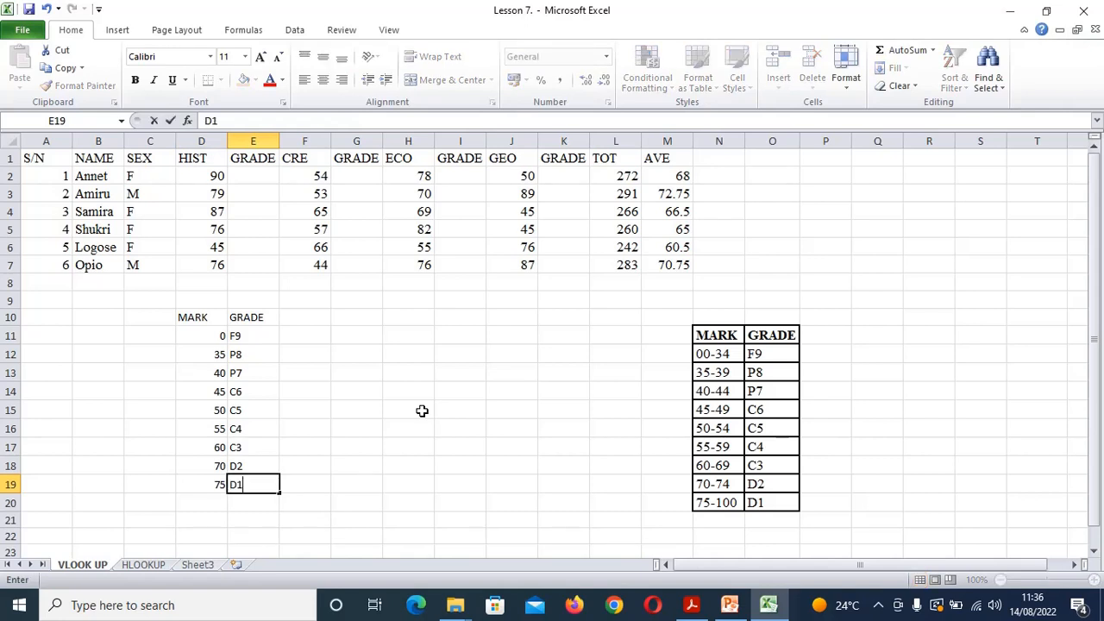
click(365, 409)
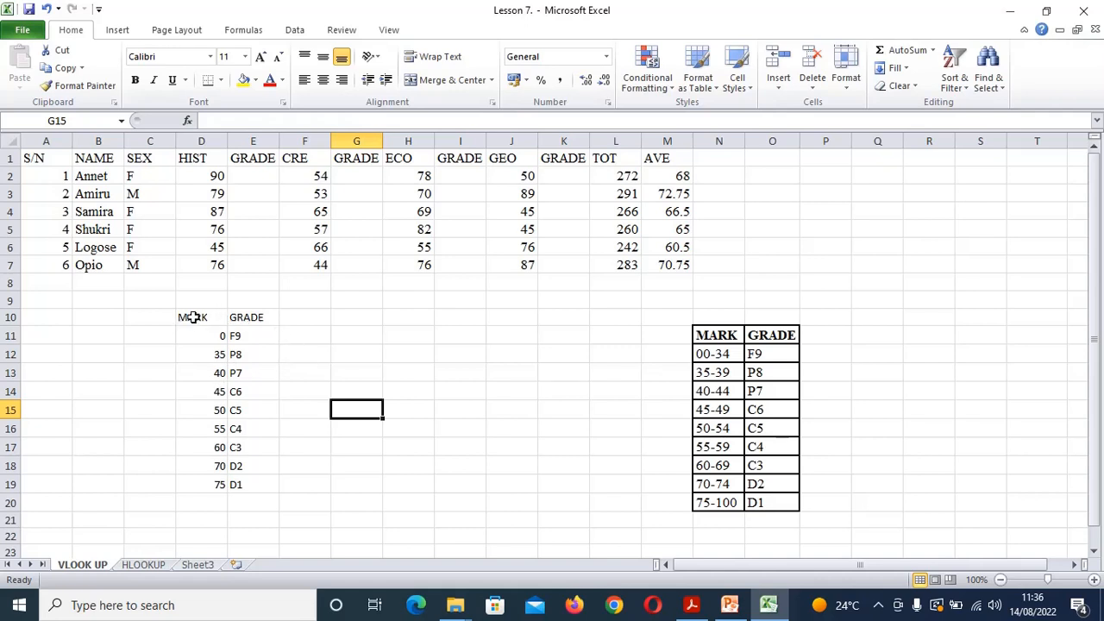
Enter =VLOOKUP(D2,$D$10:$E$19,2) in E2 to grade the HIST marks and fill it down to E7
click(248, 172)
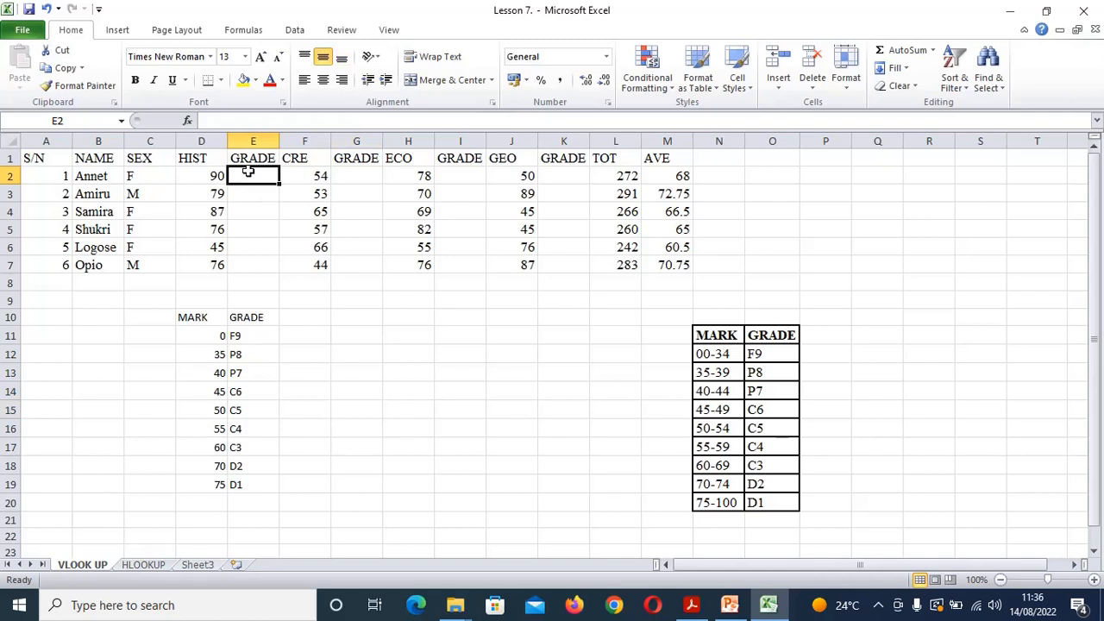
text(=)
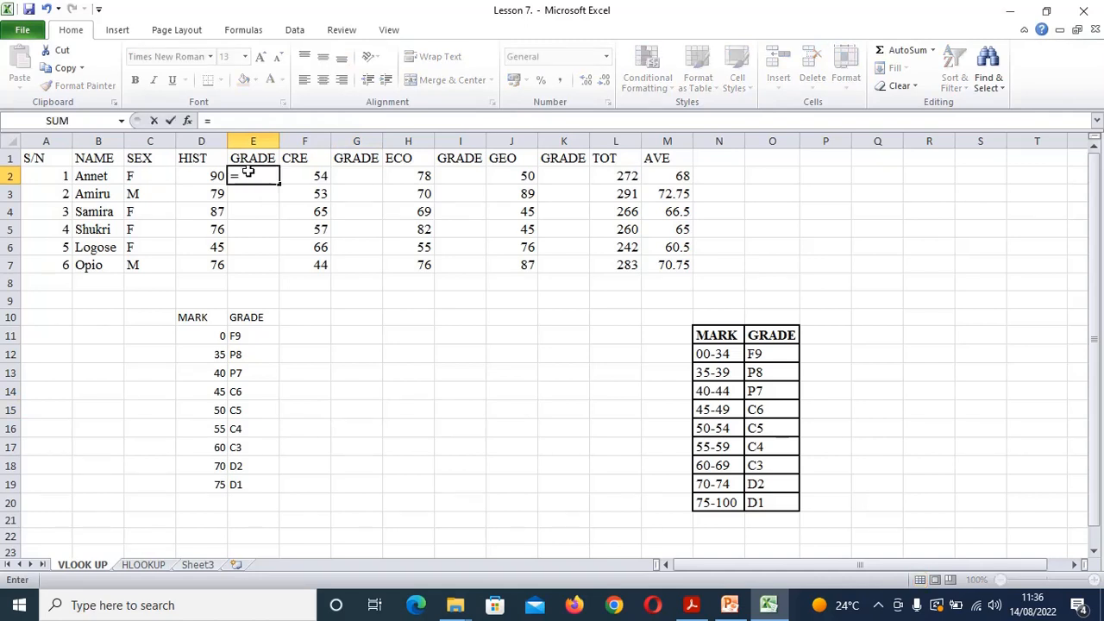
text(V)
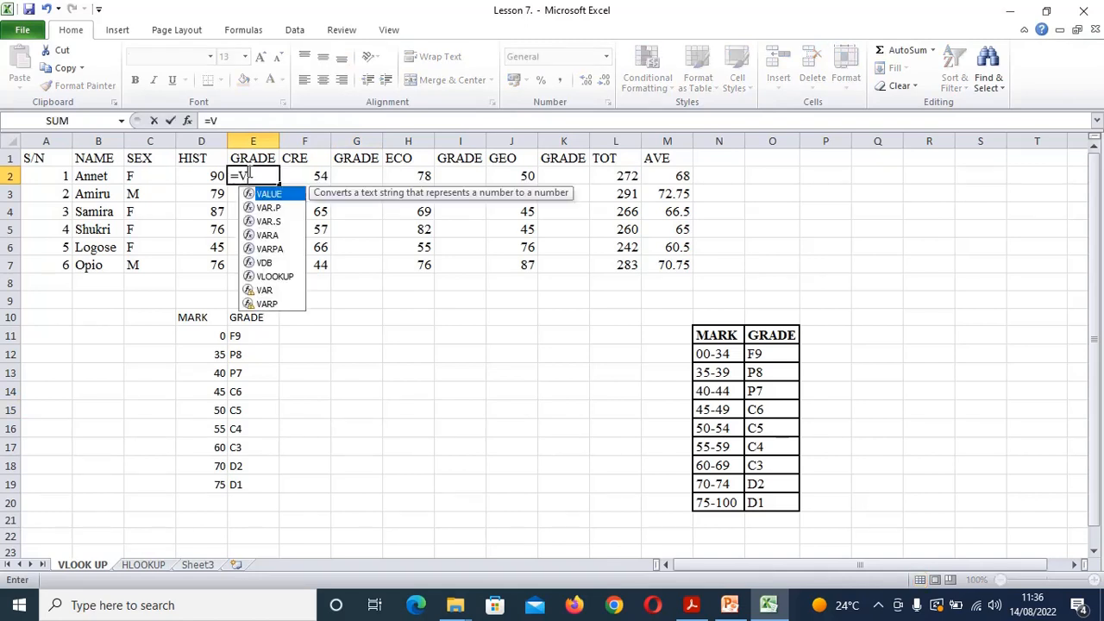
text(LOOKU)
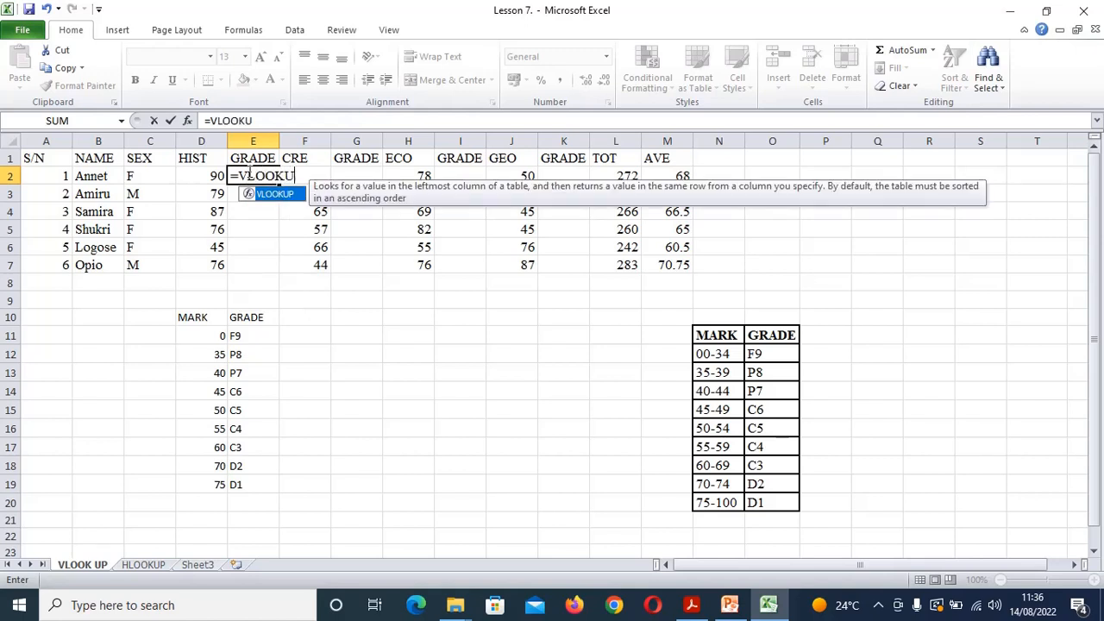
text(P()
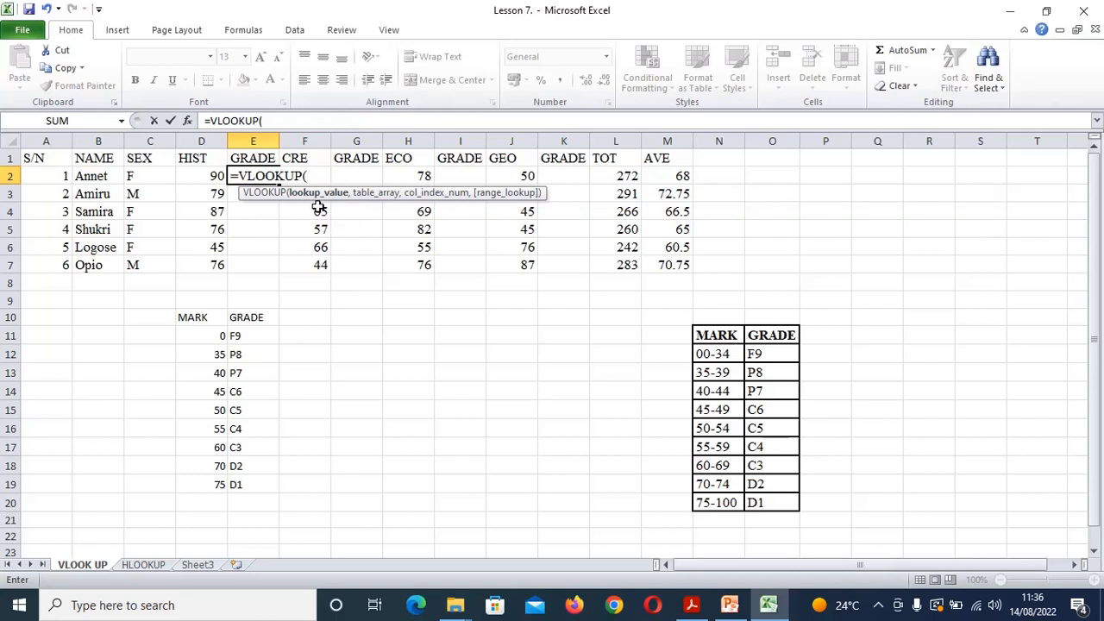
click(204, 180)
text(,)
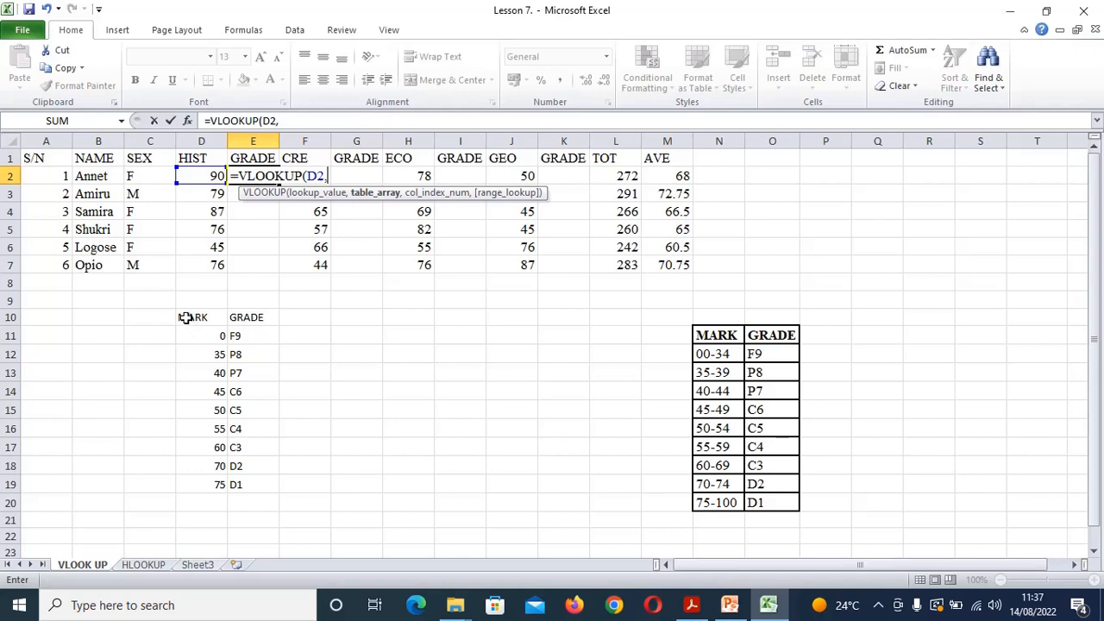
drag(186, 318, 242, 475)
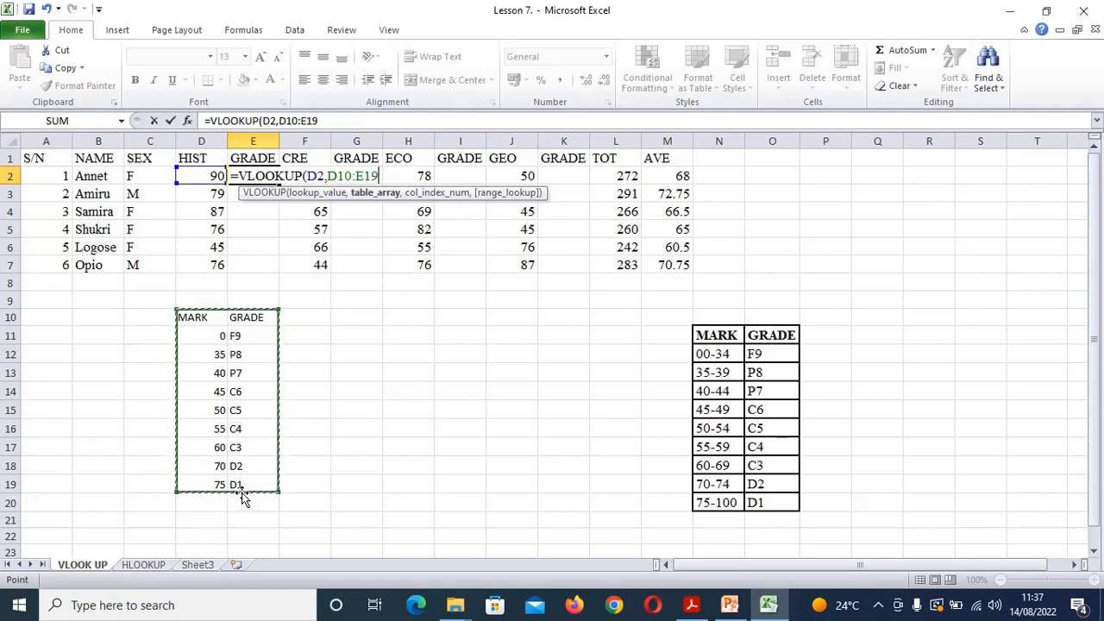
key(F4)
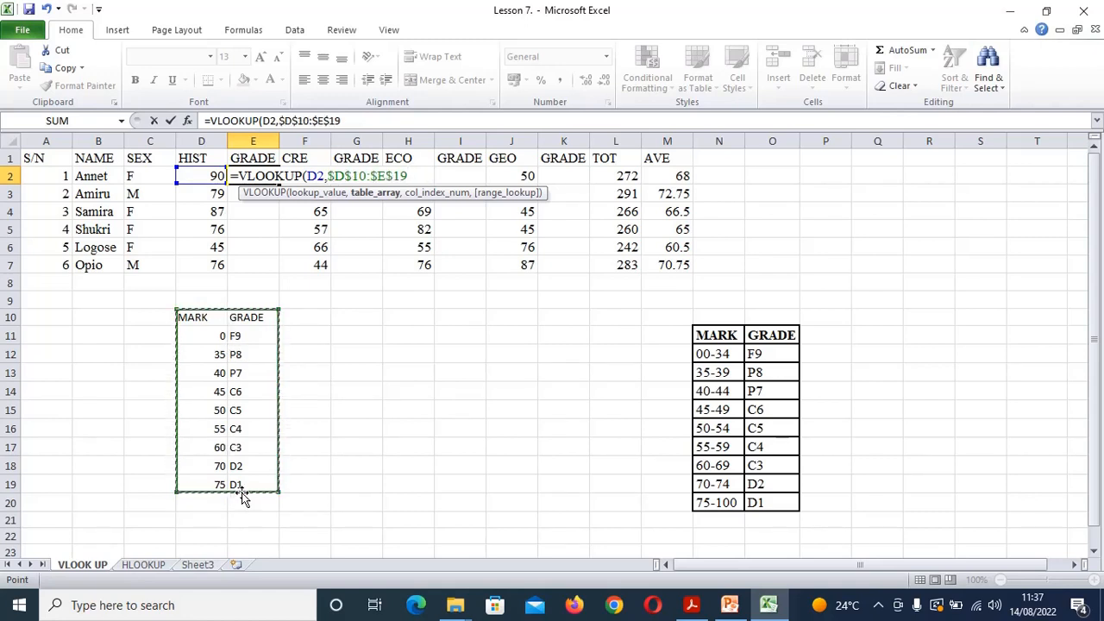
text(,2)
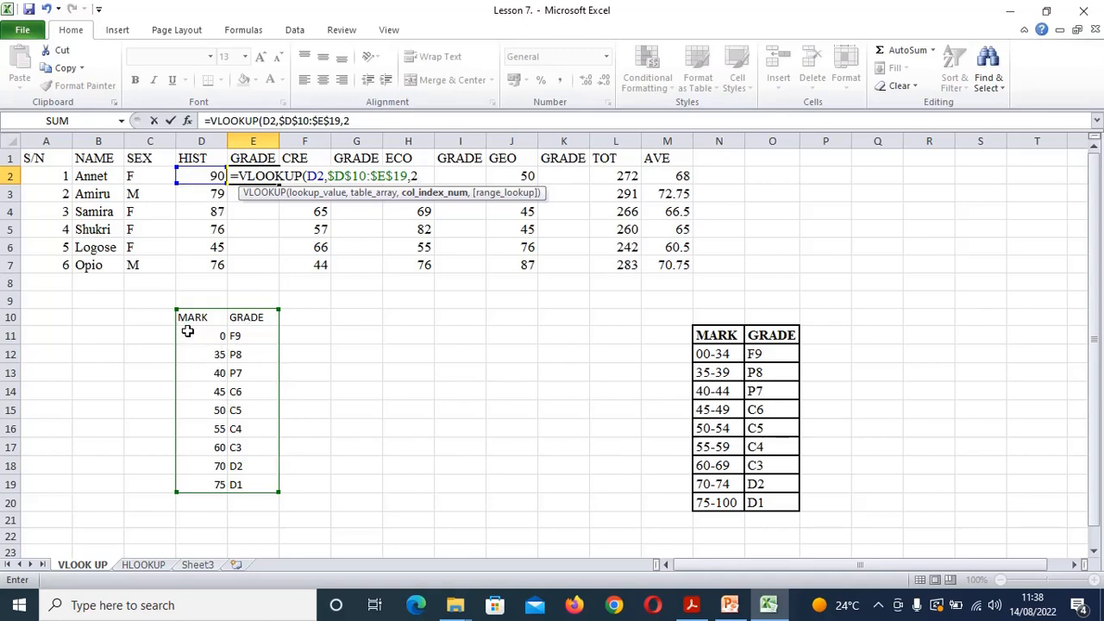
key(Return)
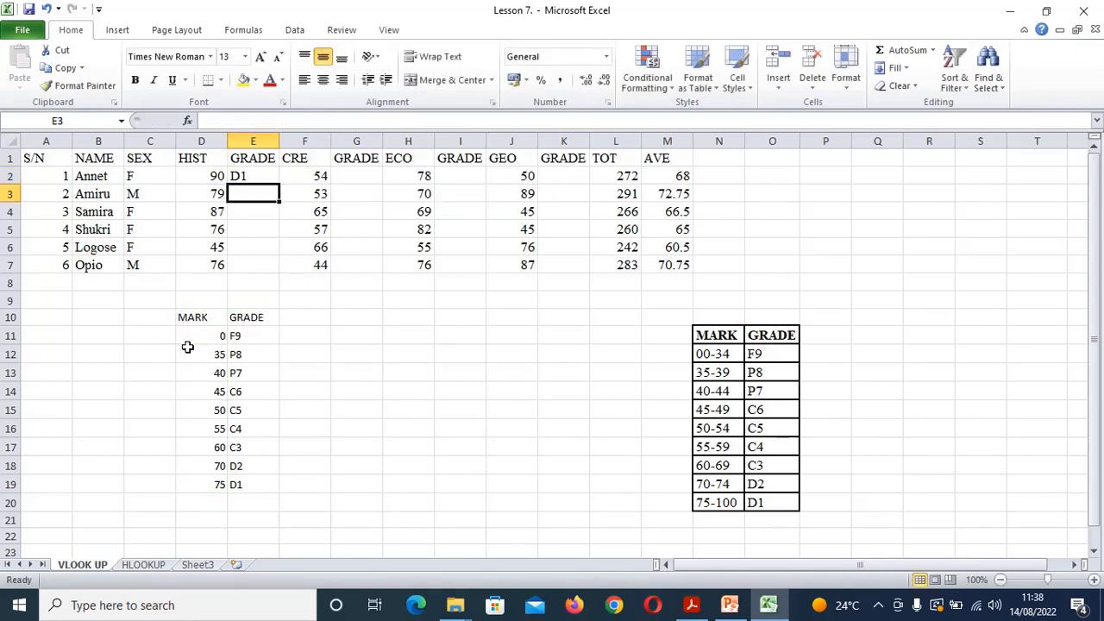
click(246, 175)
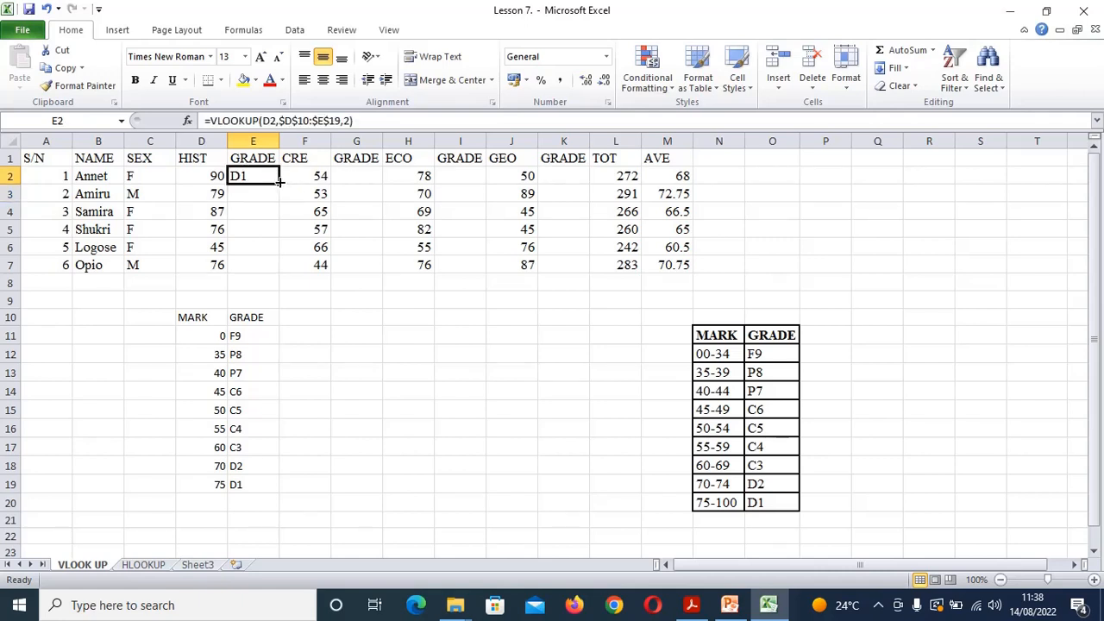
drag(279, 182, 283, 267)
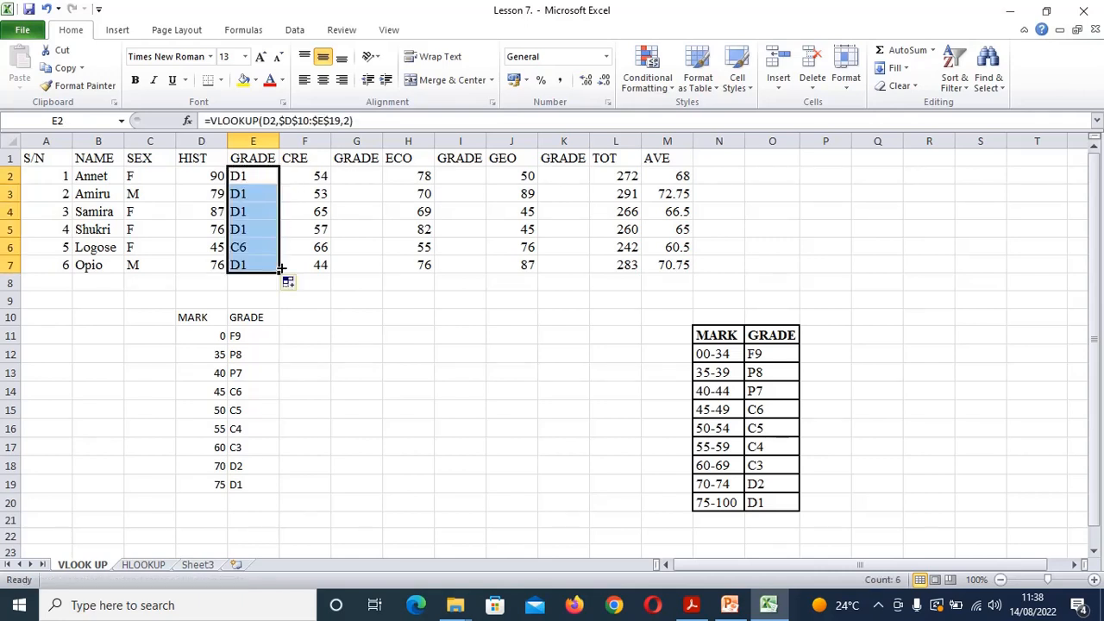
Begin a VLOOKUP formula in G2 for the grades of the CRE marks
click(369, 176)
text(=)
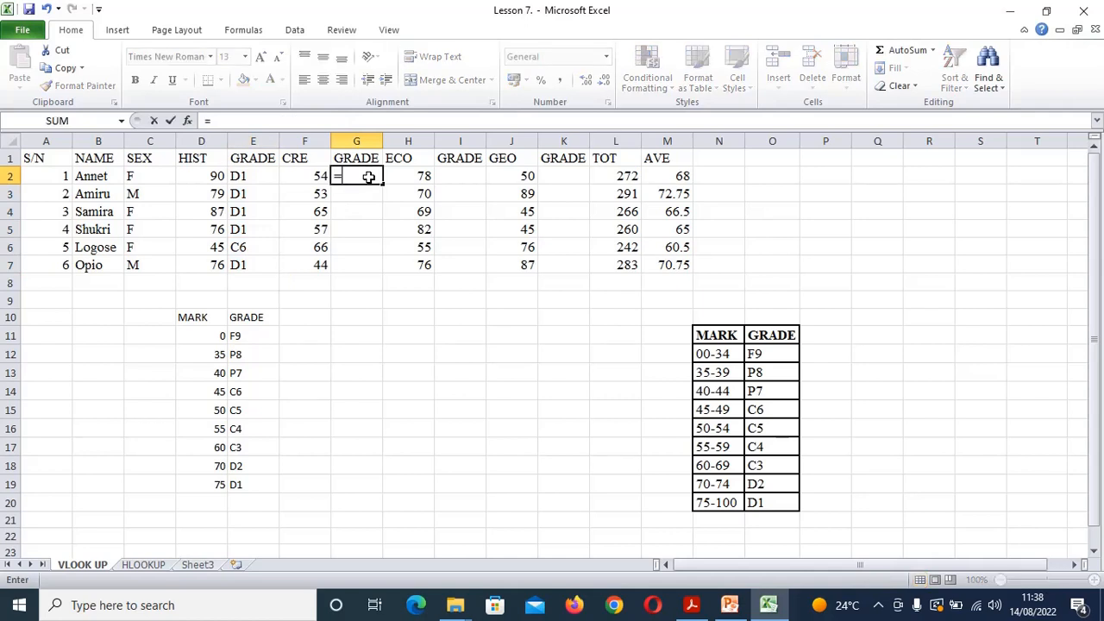
text(VL)
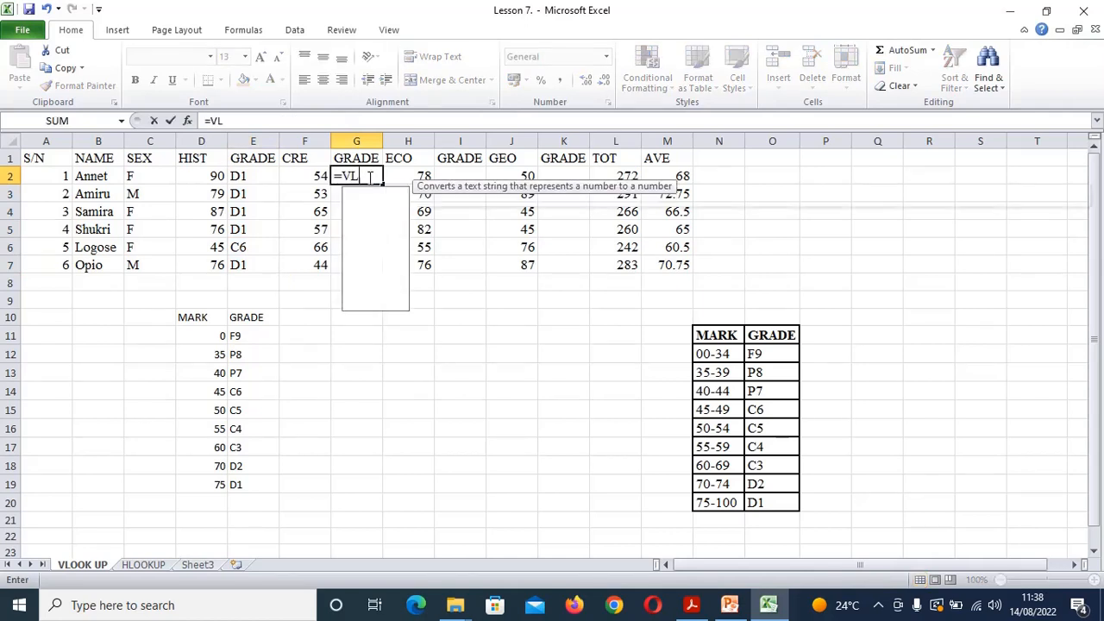
text(OOKU)
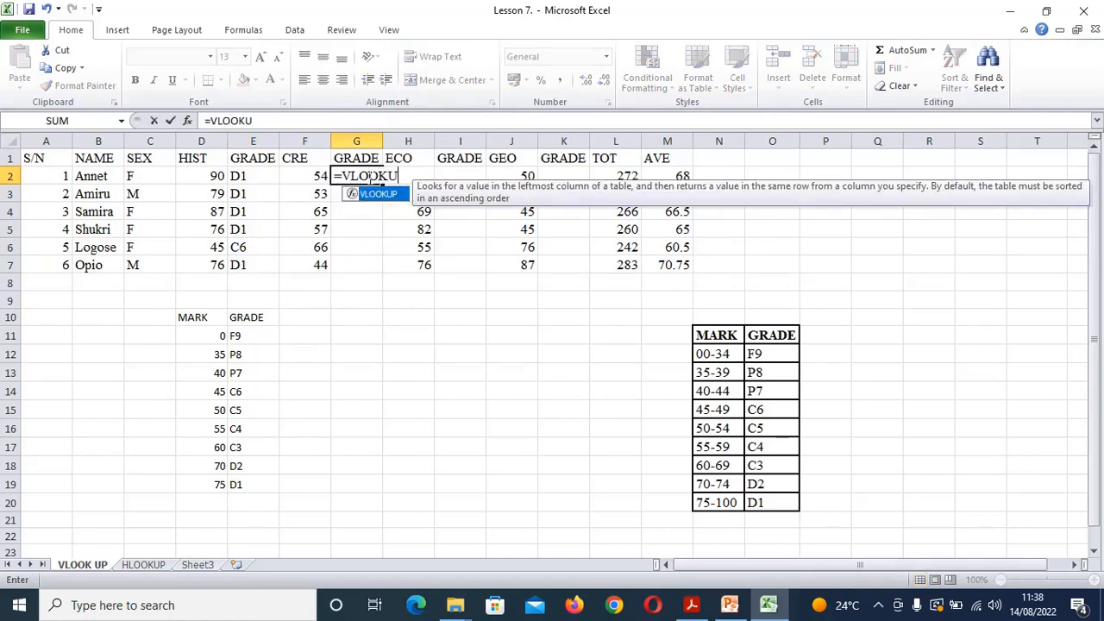
text(P()
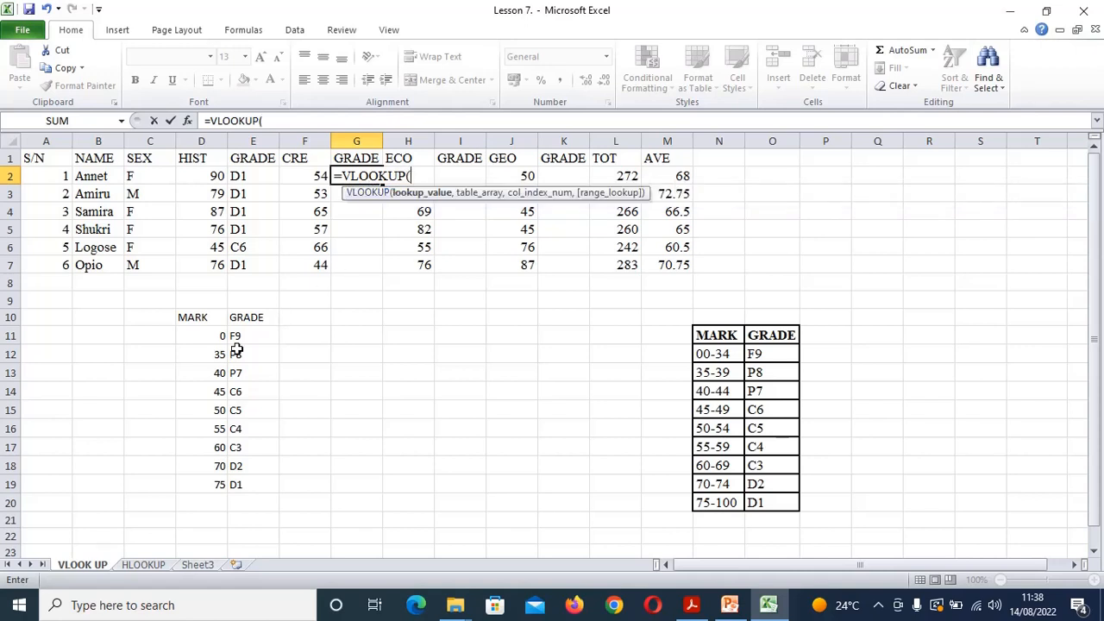
click(186, 316)
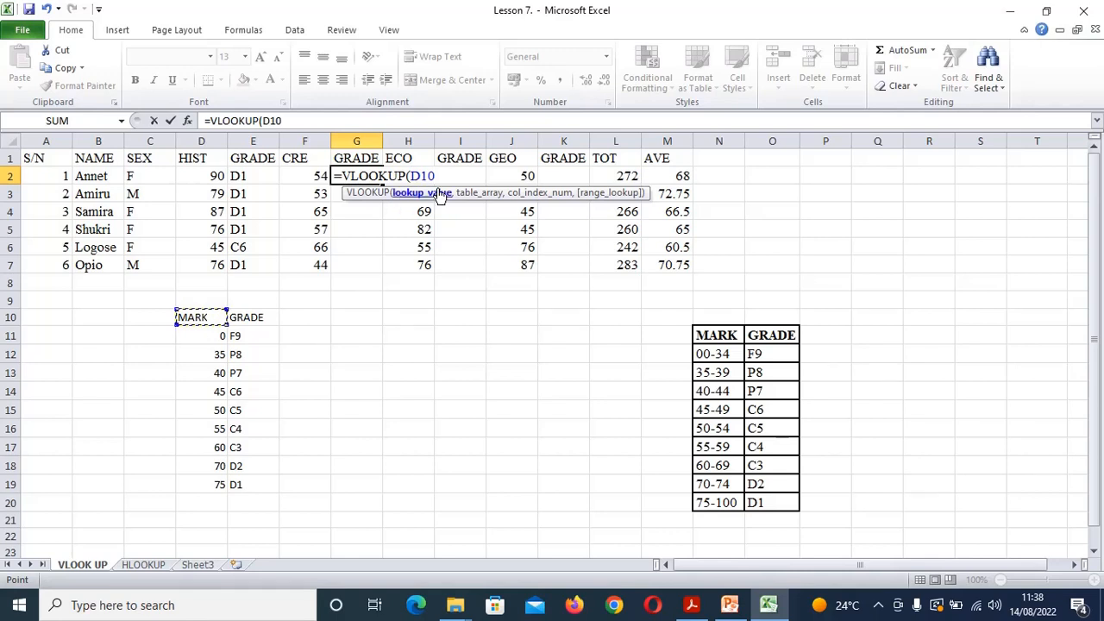
key(BackSpace)
key(BackSpace)
key(BackSpace)
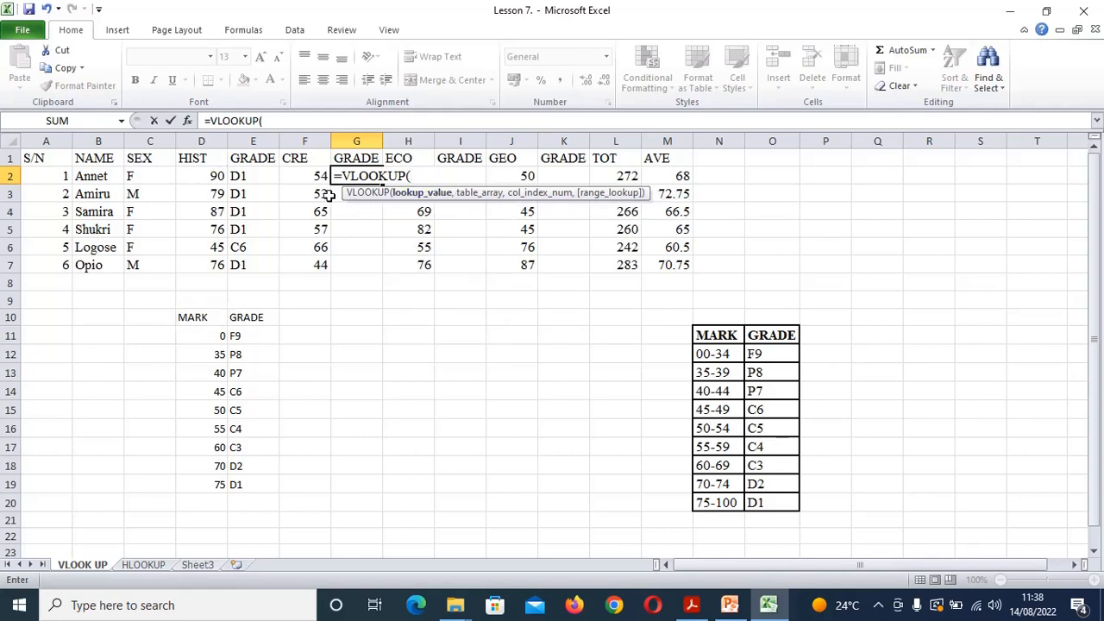
Complete the G2 formula as =VLOOKUP(F2,$D$10:$E$19,2) and fill it down to G7
click(303, 179)
text(,)
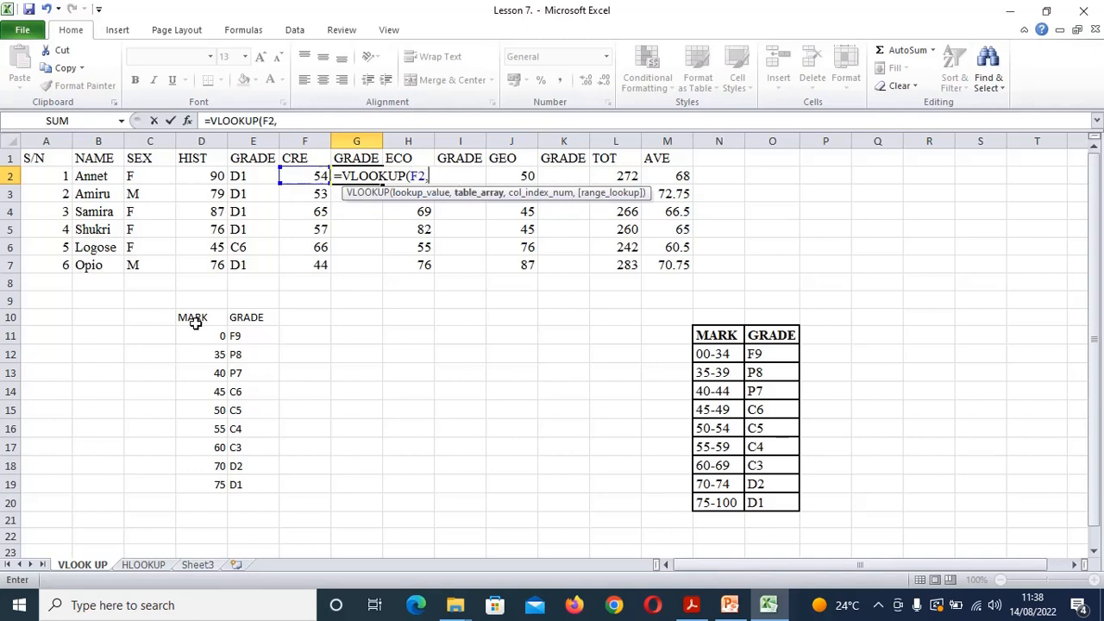
drag(192, 318, 246, 485)
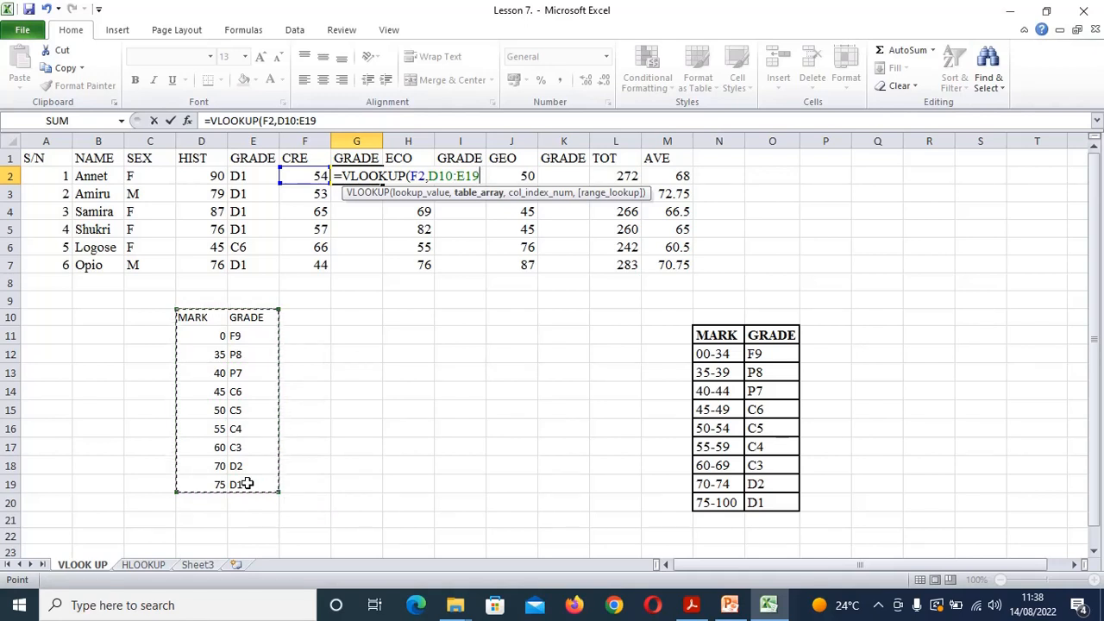
key(F4)
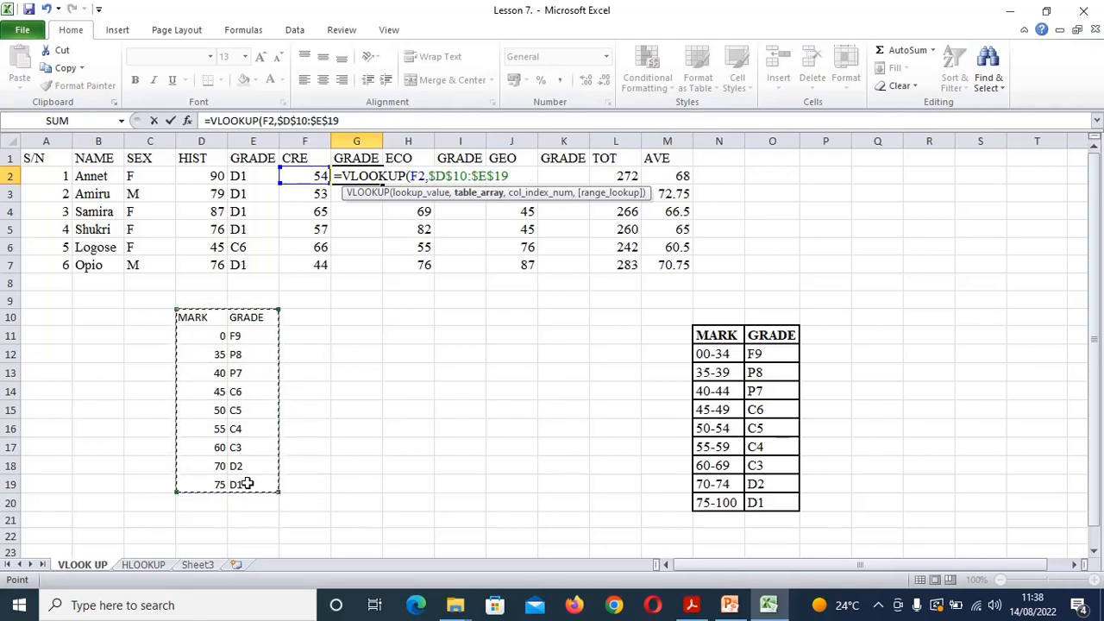
text(,2)
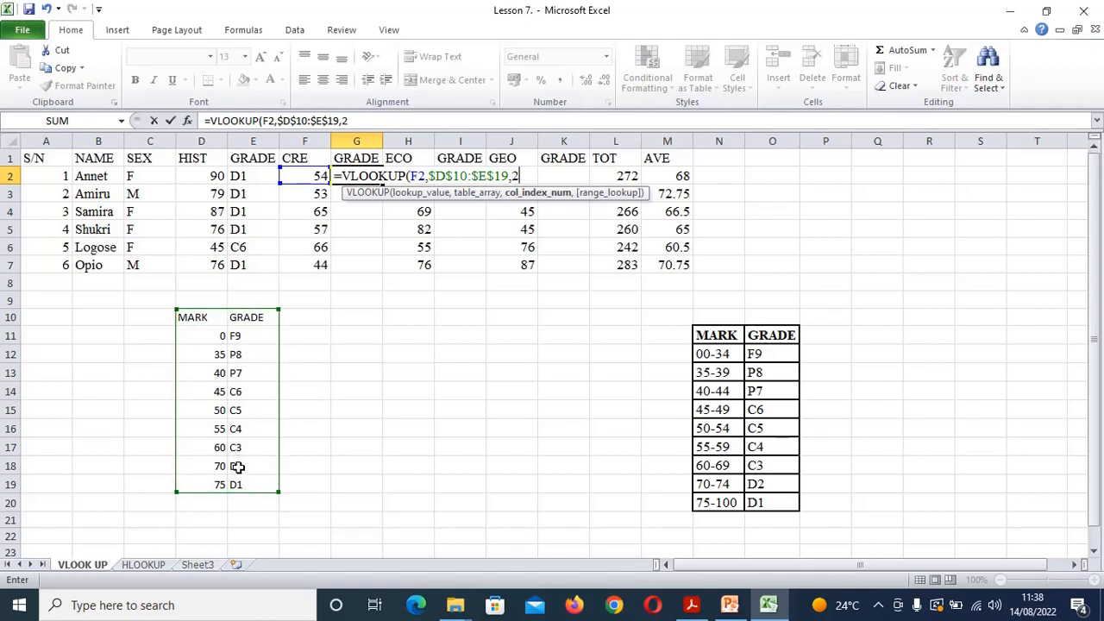
key(Return)
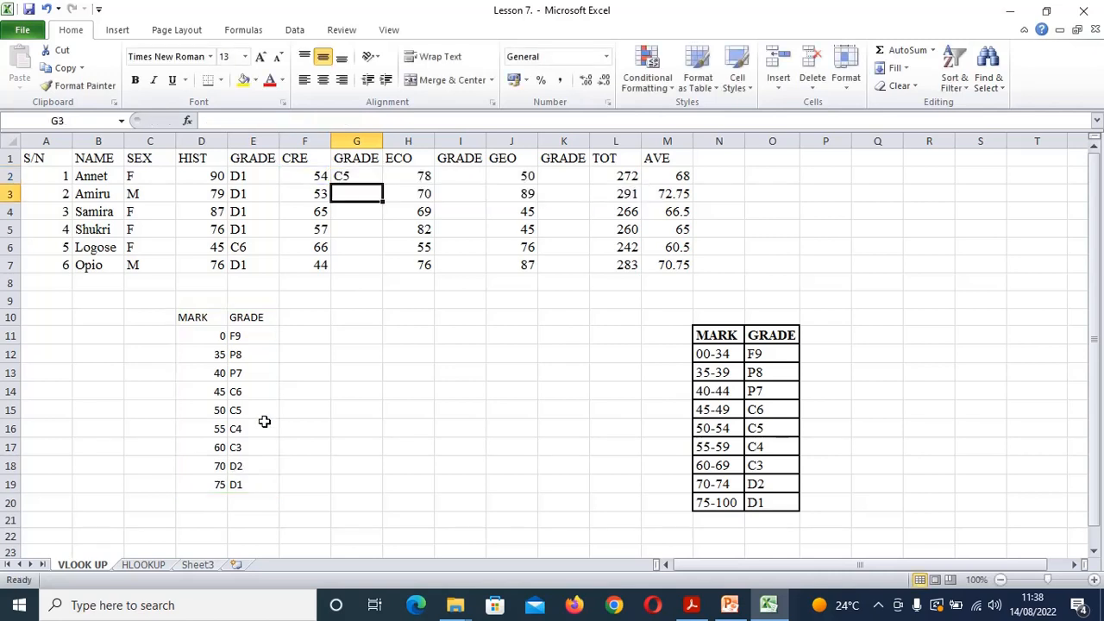
click(351, 176)
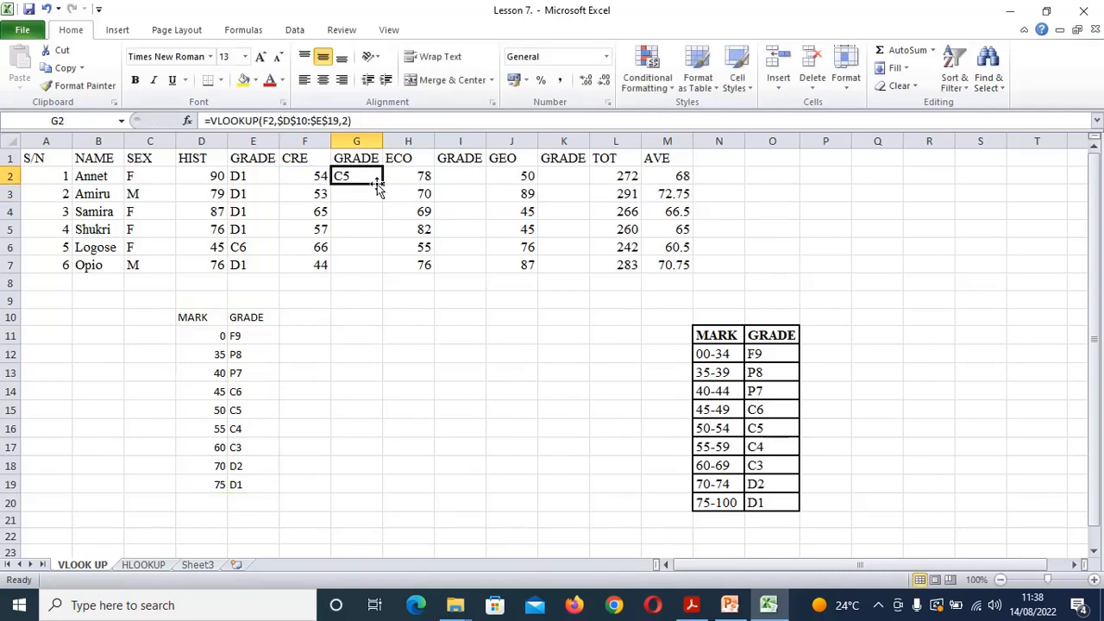
drag(381, 185, 381, 268)
Enter =VLOOKUP(H2,$D$10:$E$19,2) in I2 to grade the ECO marks and fill it down to I7
click(457, 177)
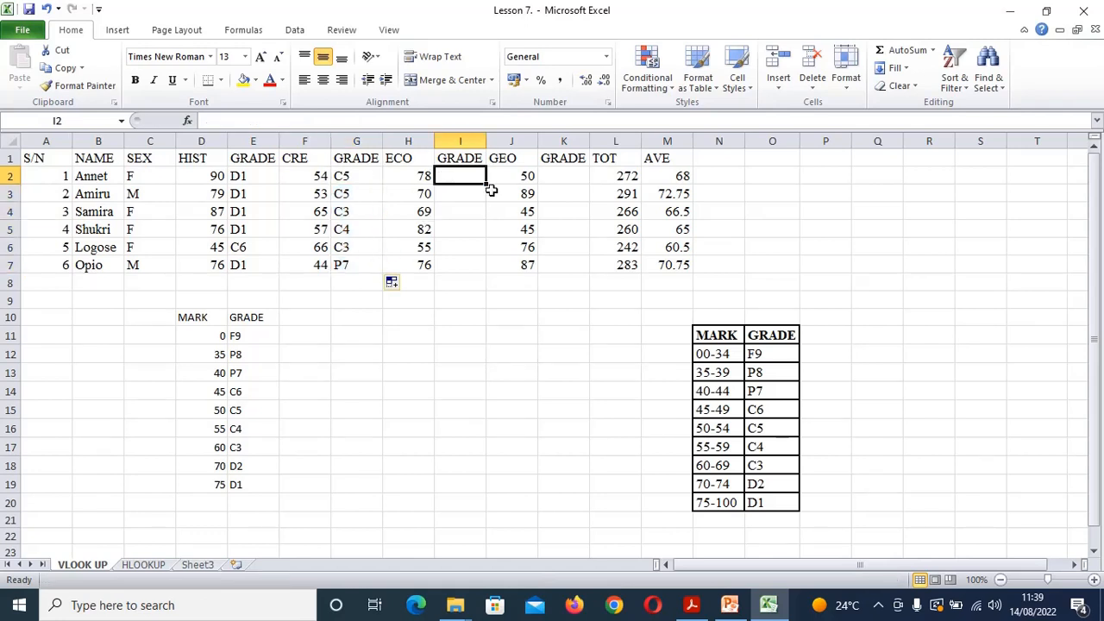
click(566, 176)
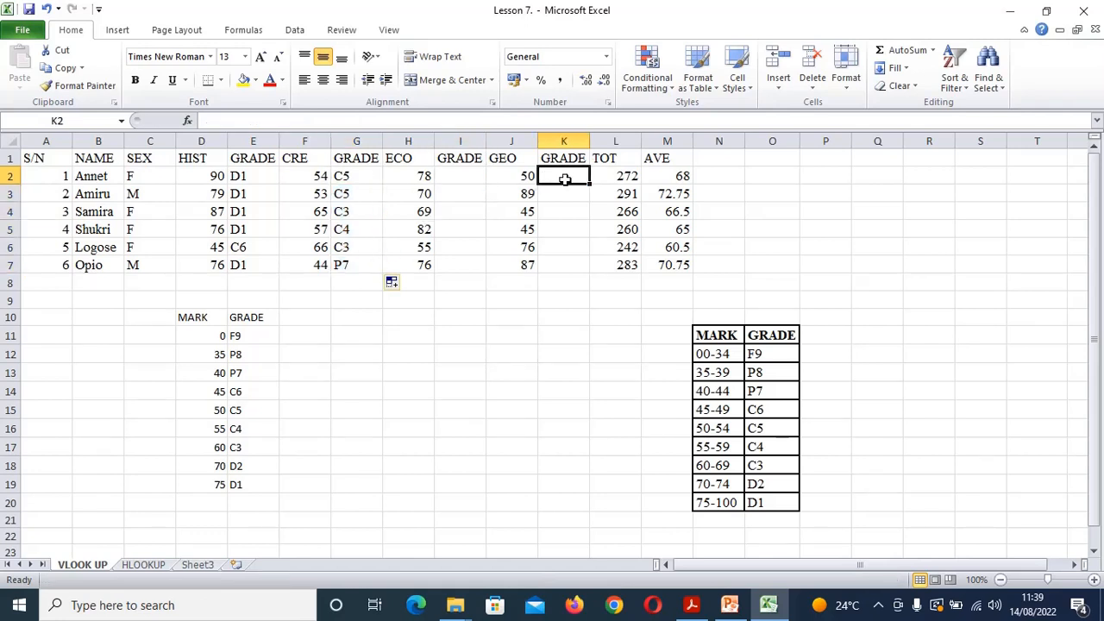
click(469, 177)
text(=)
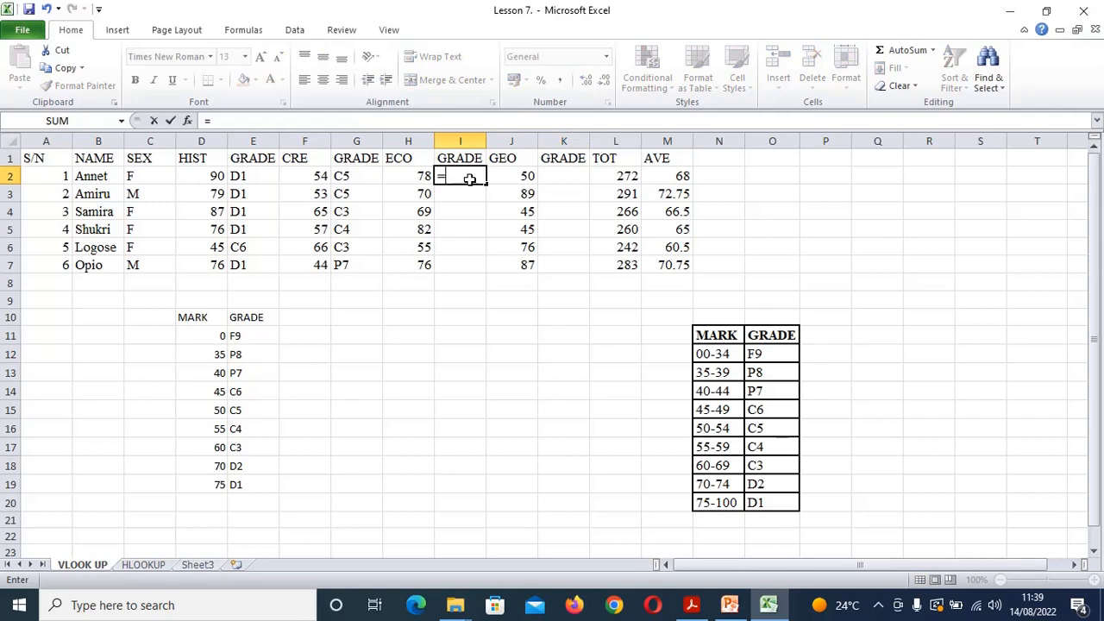
text(VLOOK)
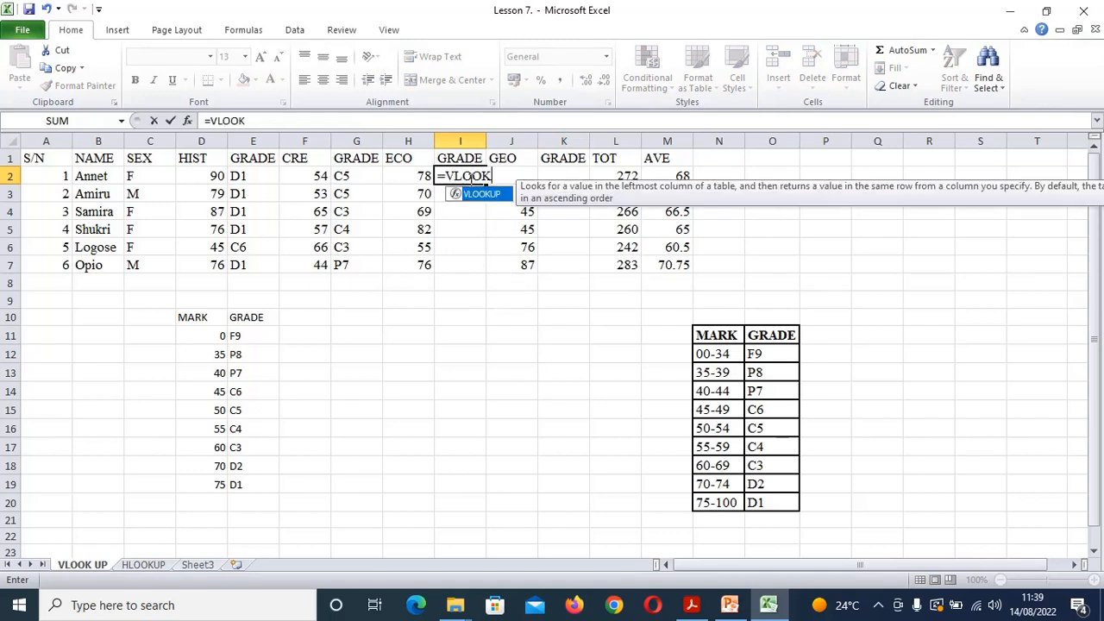
text(UP()
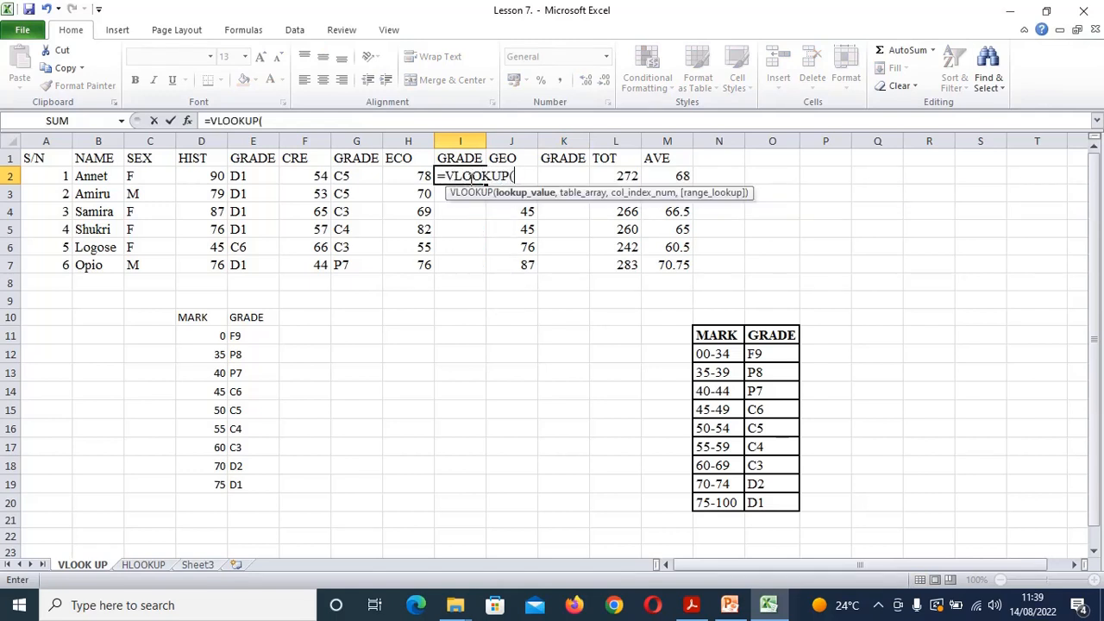
click(401, 178)
text(,)
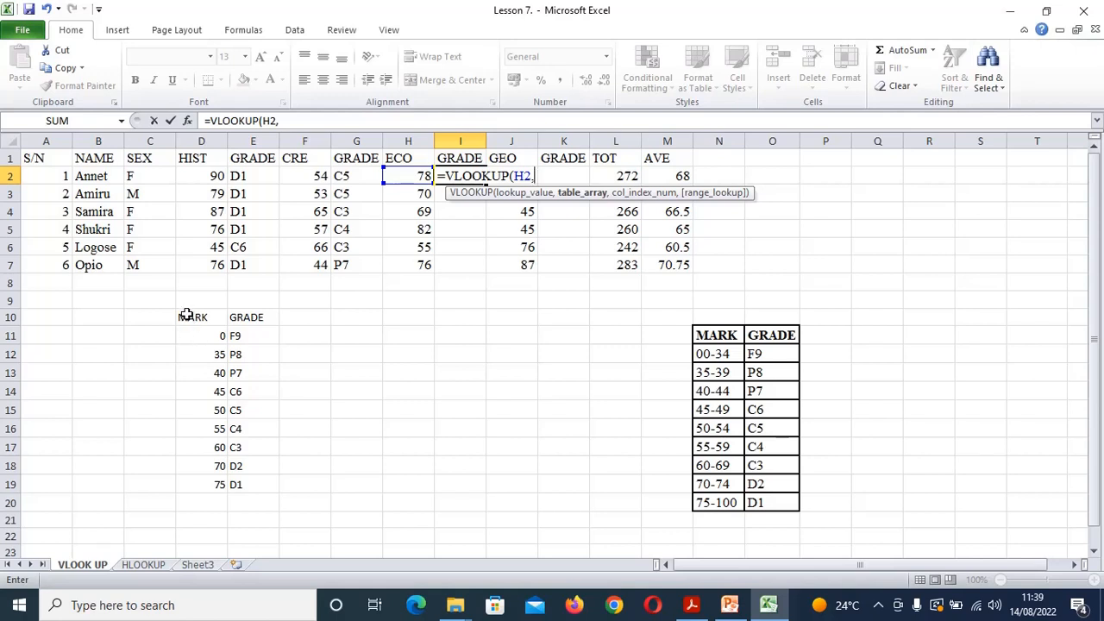
drag(186, 317, 238, 481)
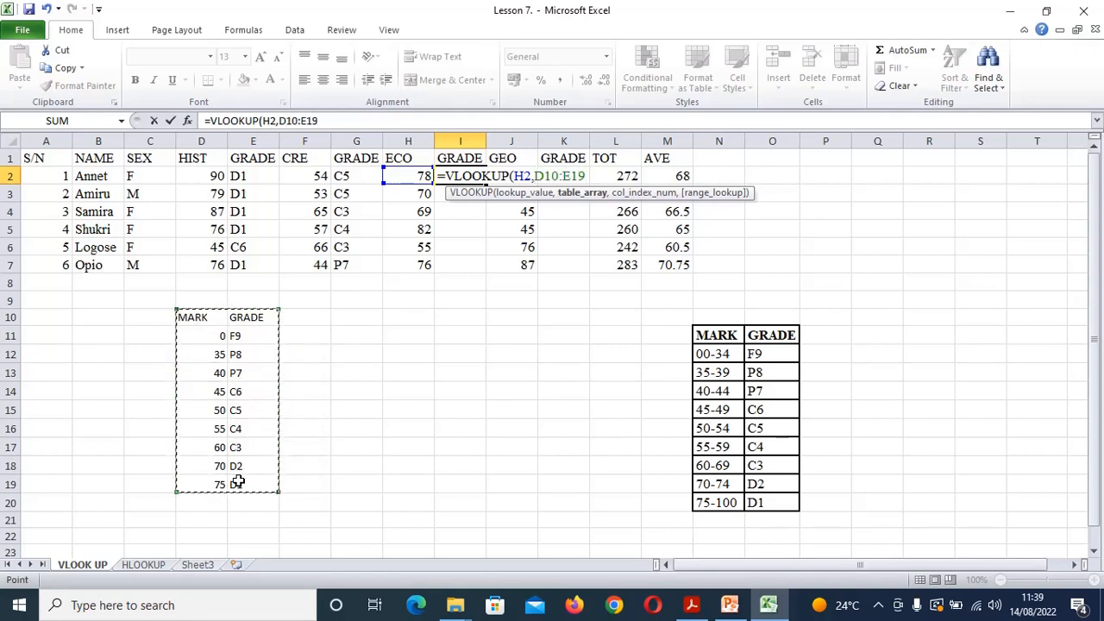
key(F4)
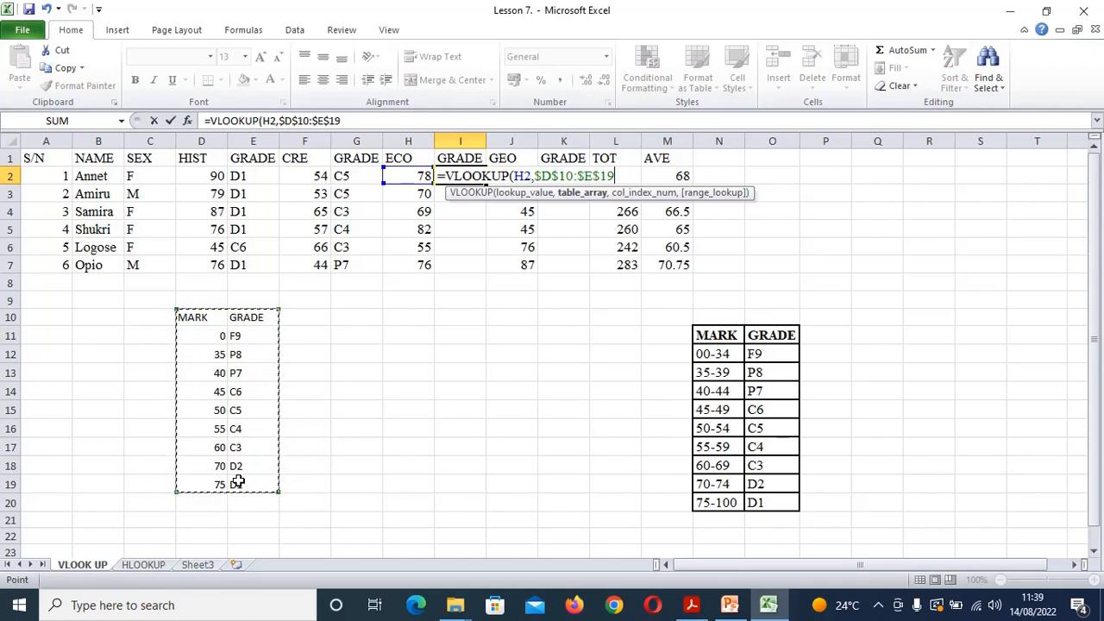
text(,)
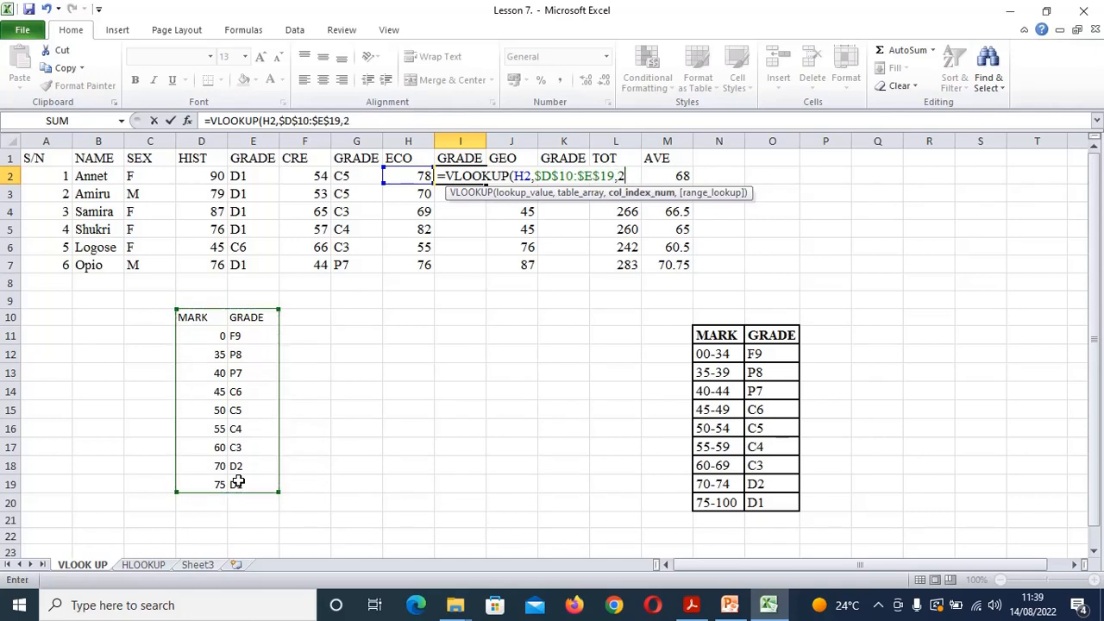
text(2)
key(Return)
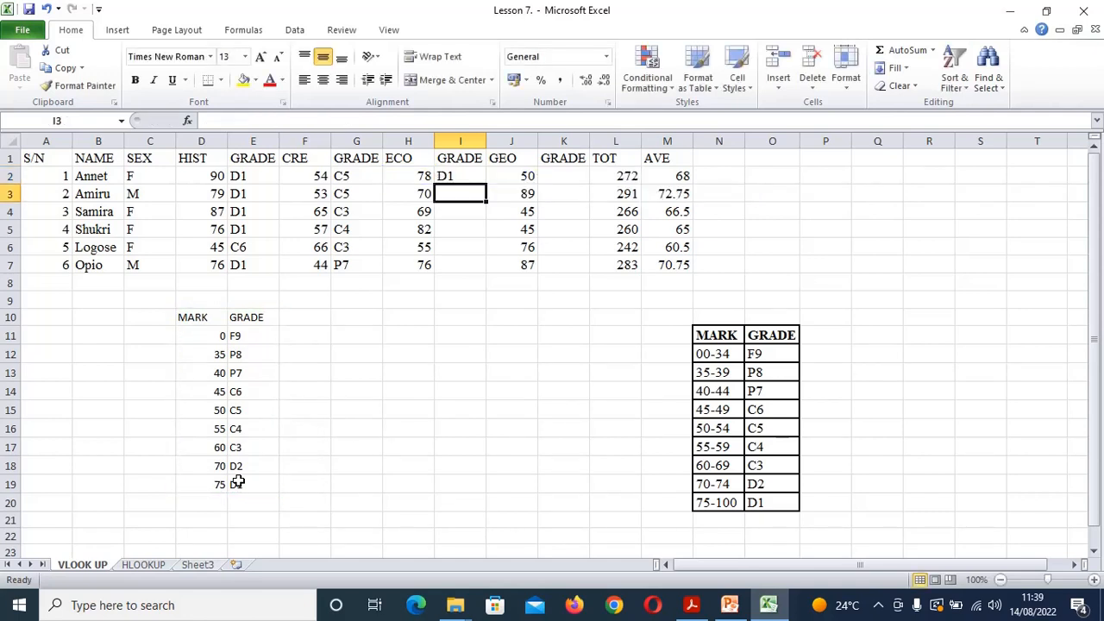
click(453, 180)
drag(486, 184, 489, 270)
Enter =VLOOKUP(J2,$D$10:$E$19,2) in K2 to grade the GEO marks and fill it down to K7
click(559, 176)
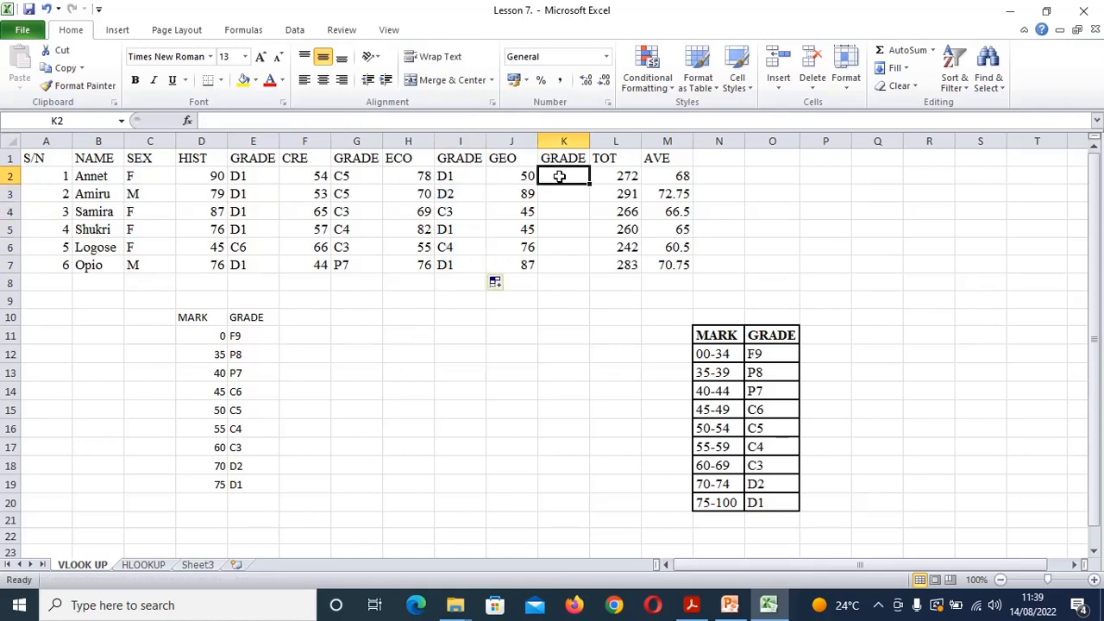
text(=)
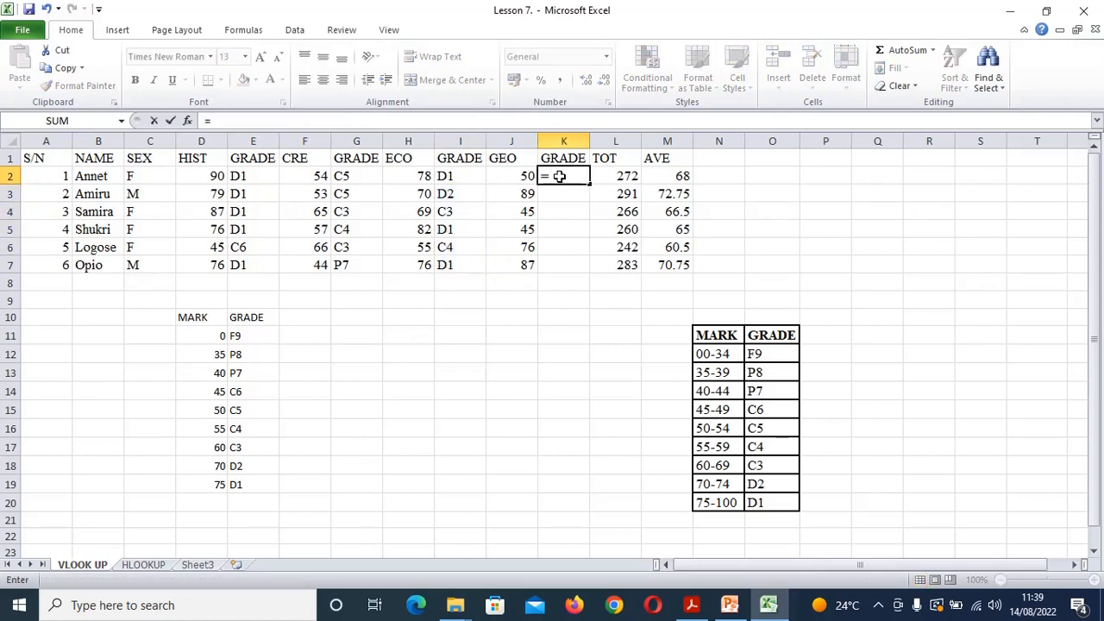
text(VLOO)
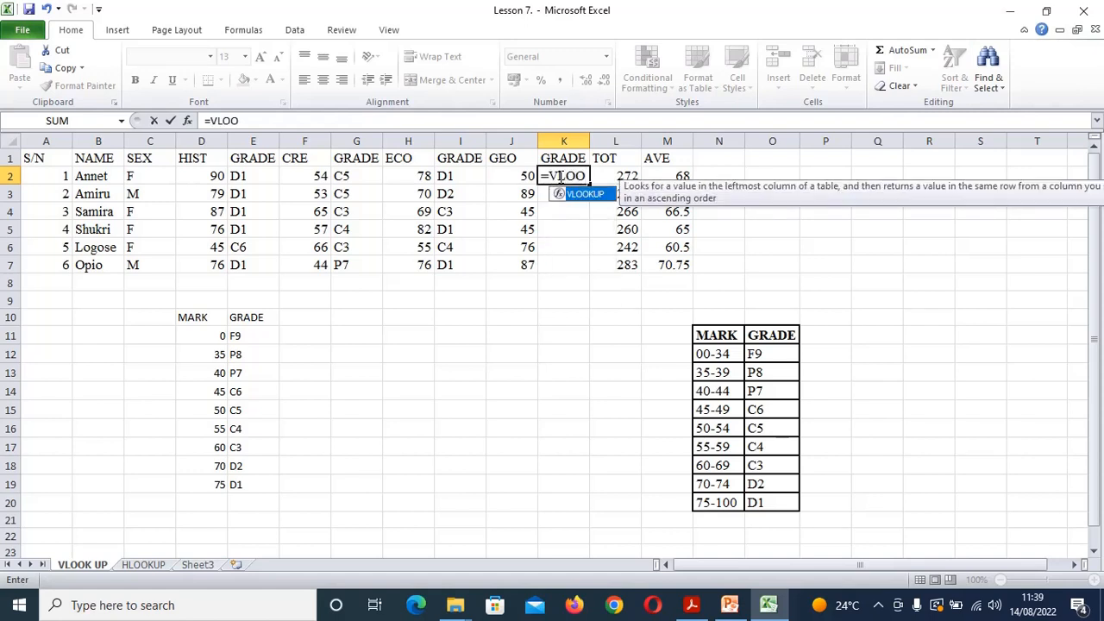
text(KUP()
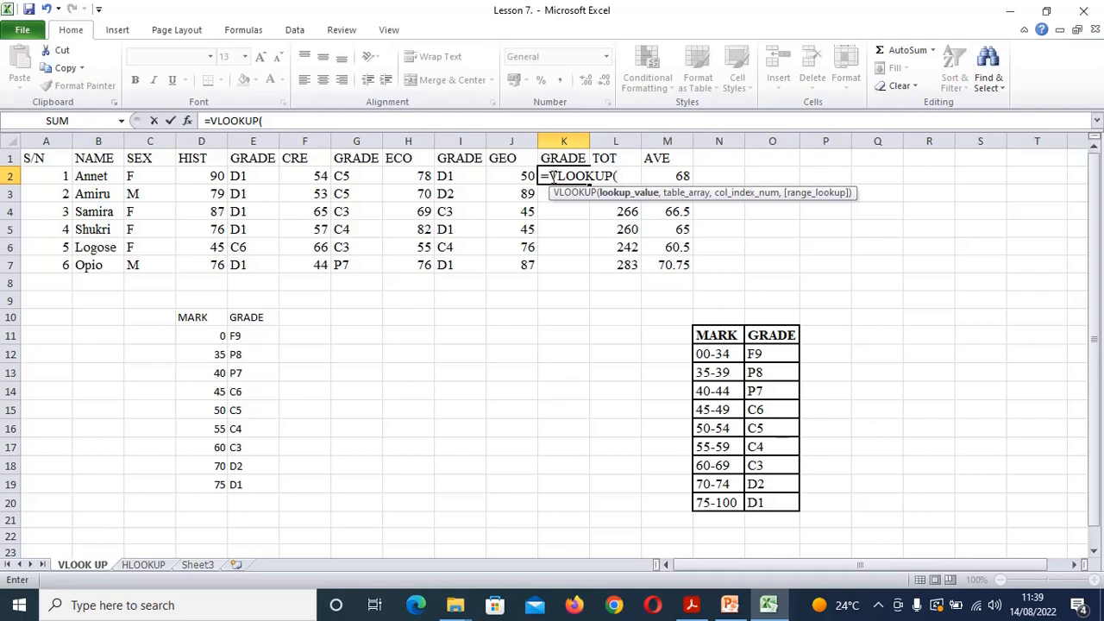
click(514, 176)
text(,)
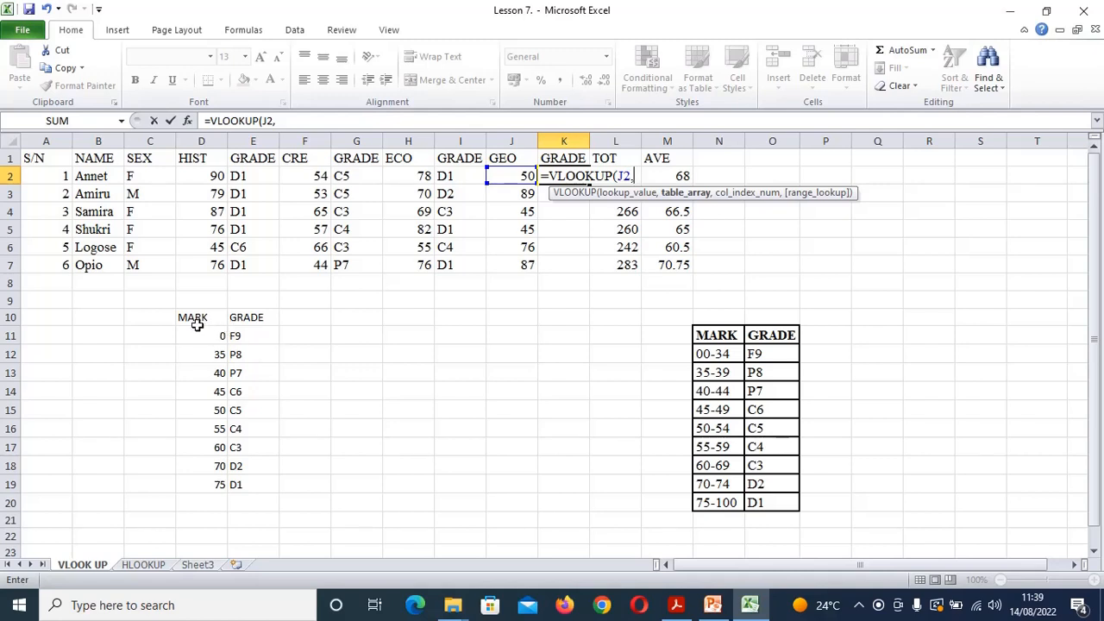
drag(185, 317, 236, 485)
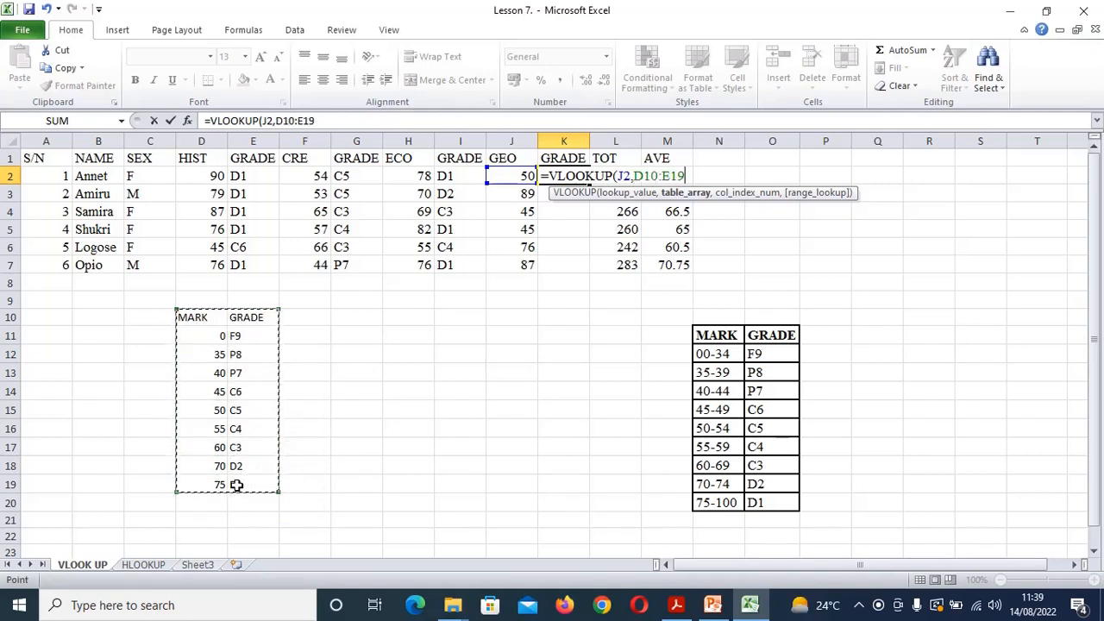
key(F4)
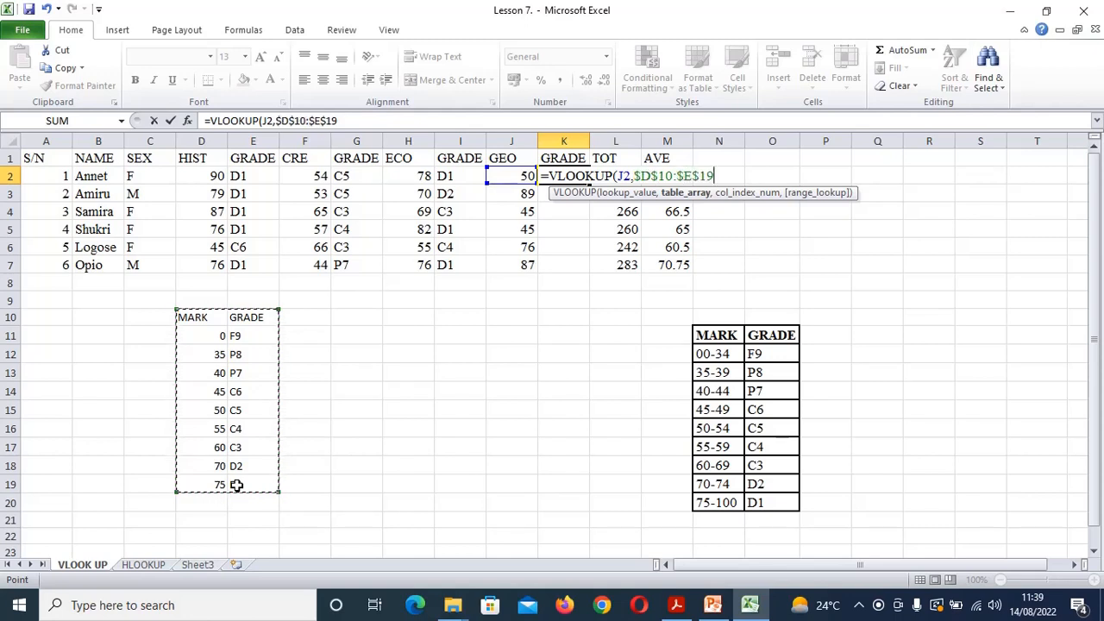
text(,2)
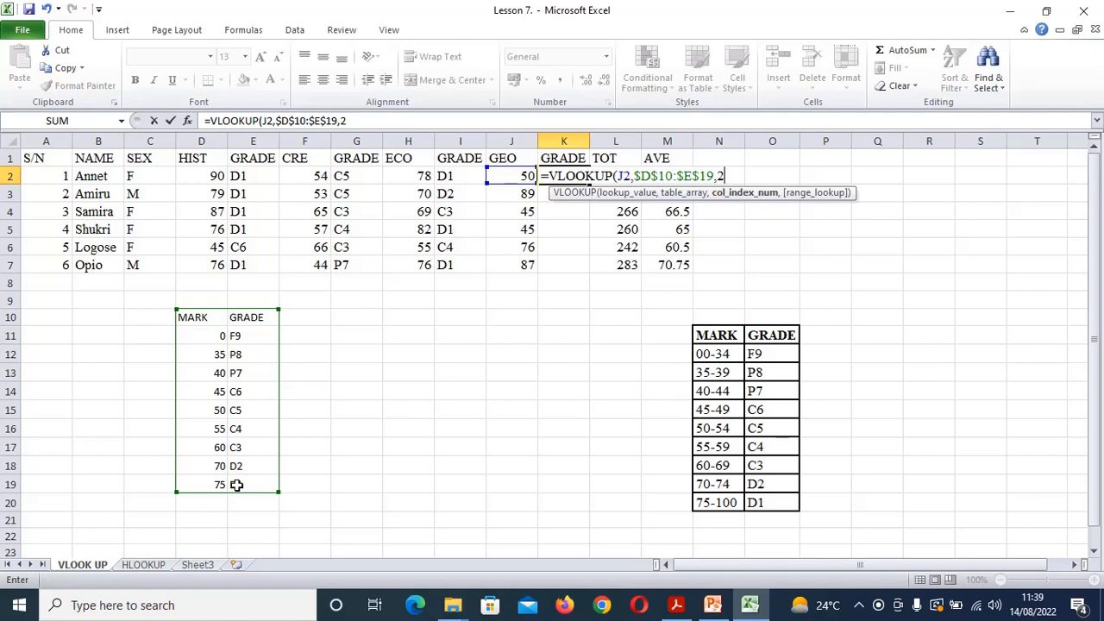
key(Return)
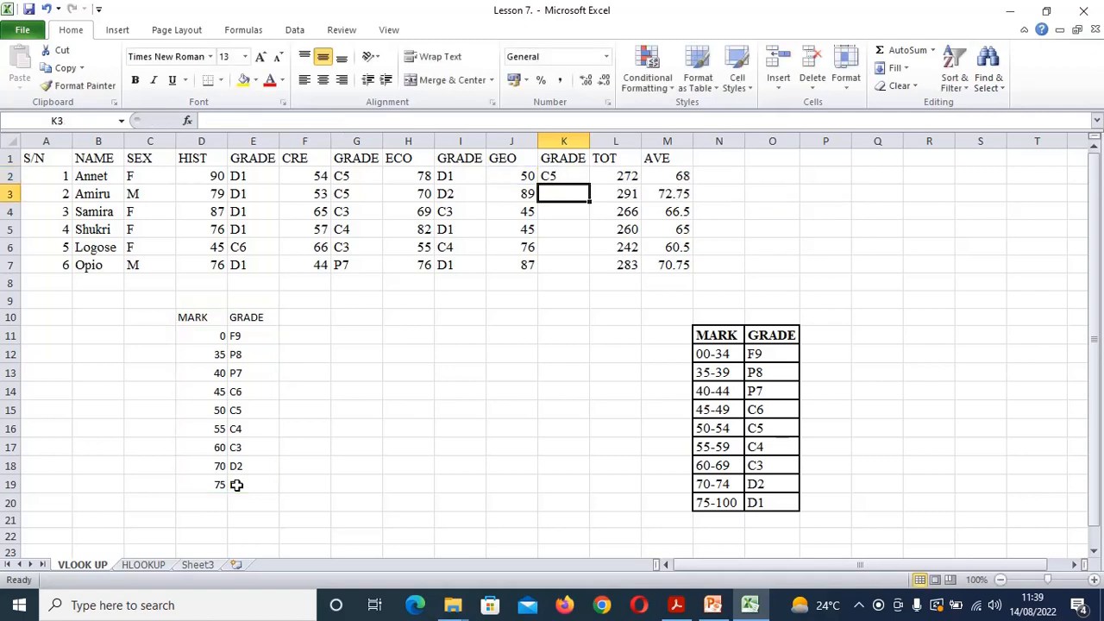
click(563, 176)
drag(590, 185, 575, 266)
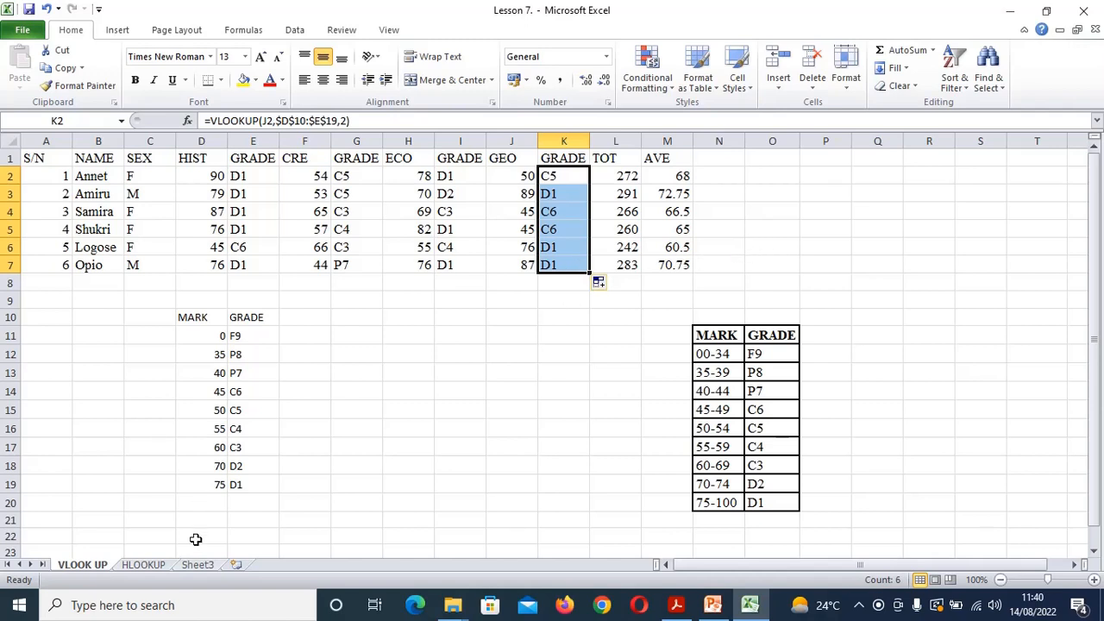
On the HLOOKUP sheet, insert a blank column before each of the CRE, ECO, GEO and TOT columns
click(143, 565)
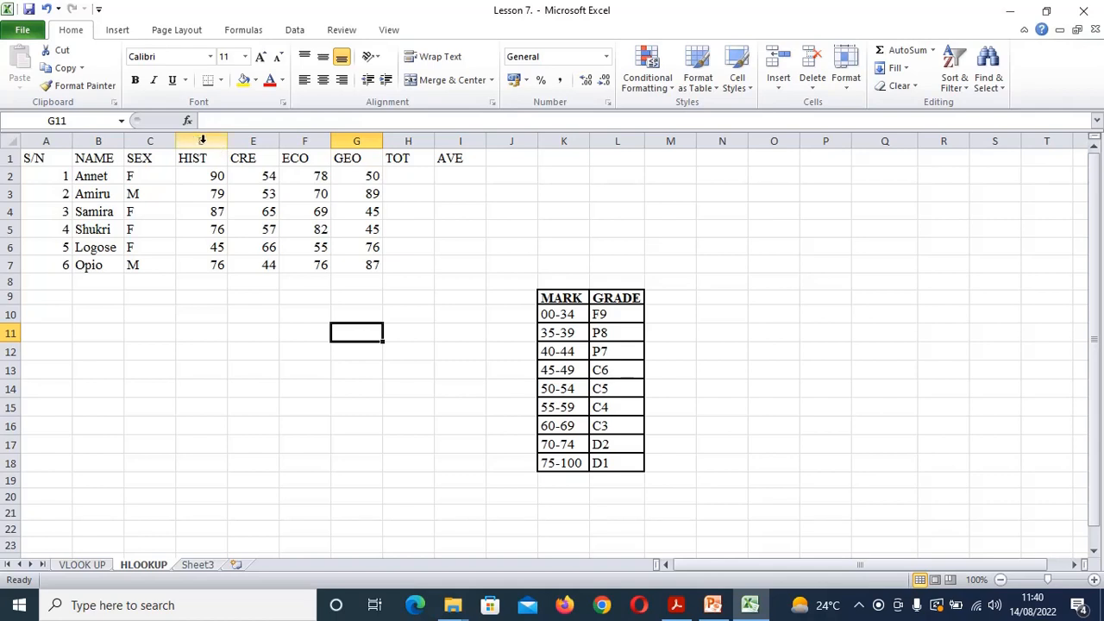
click(243, 141)
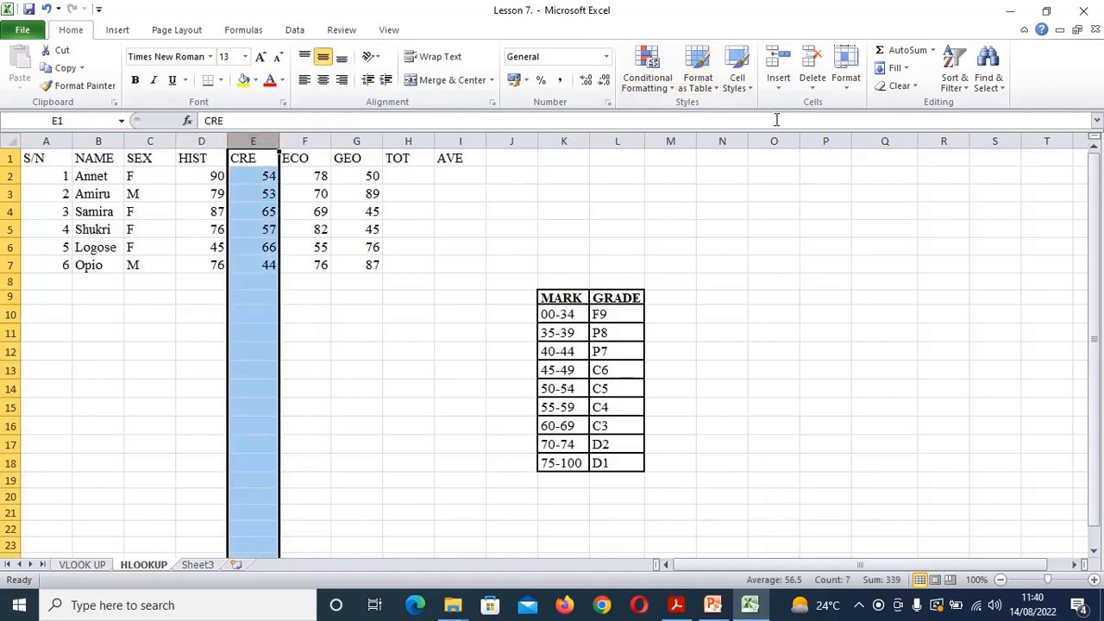
click(778, 67)
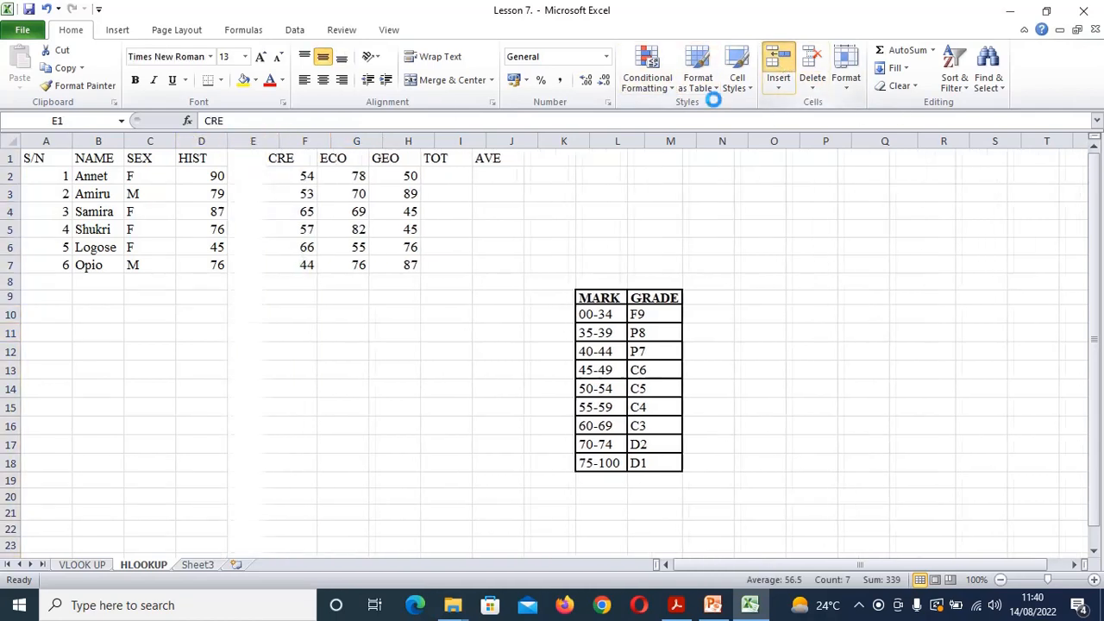
click(357, 140)
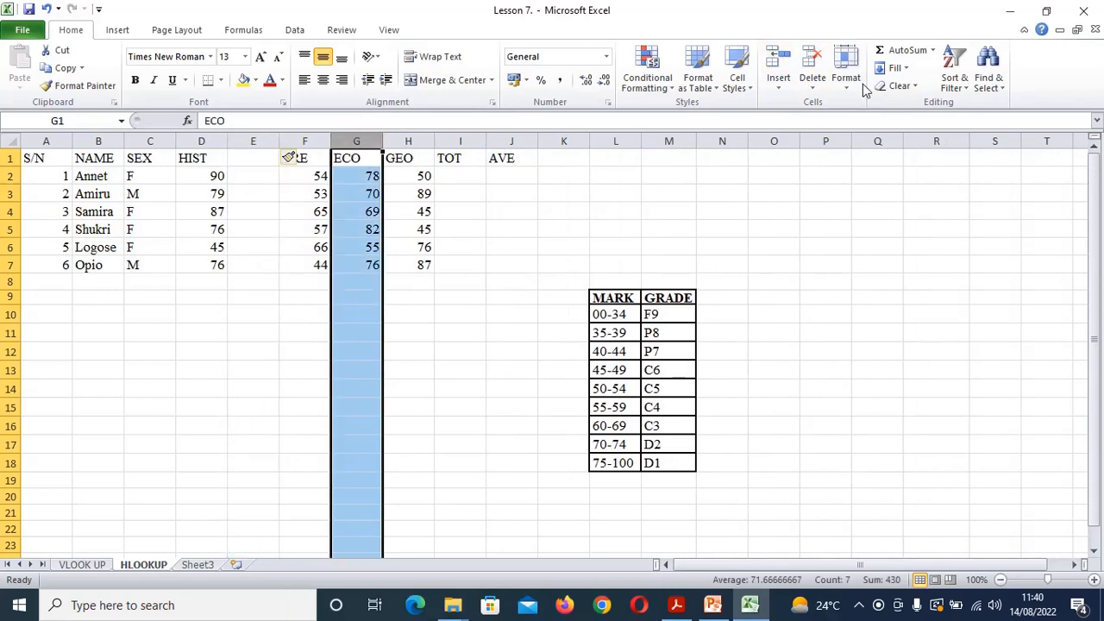
click(775, 60)
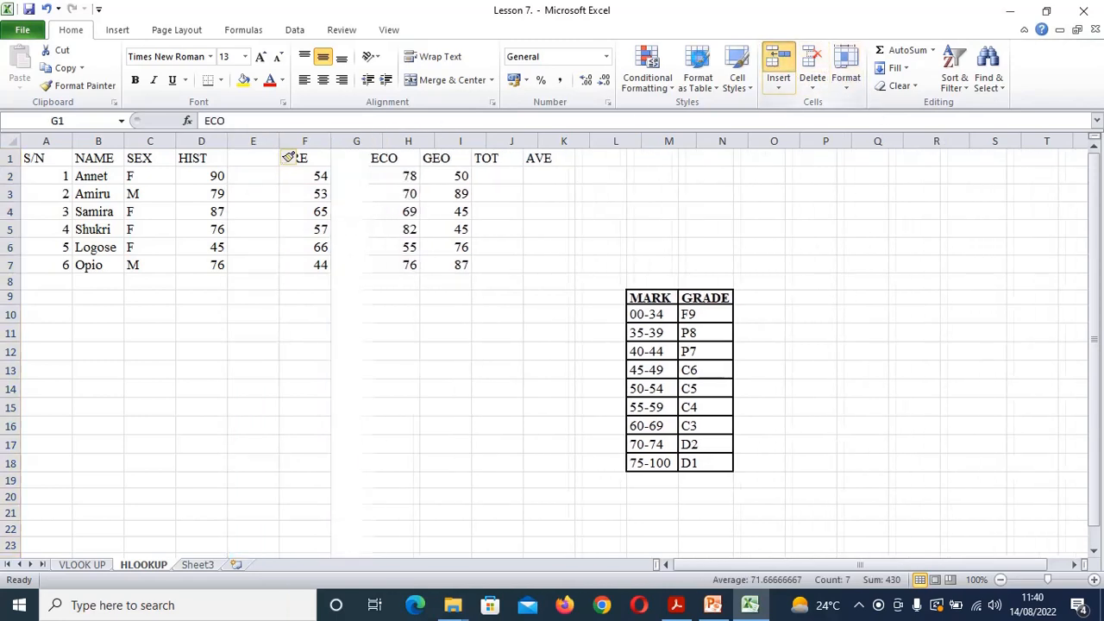
click(457, 140)
click(779, 65)
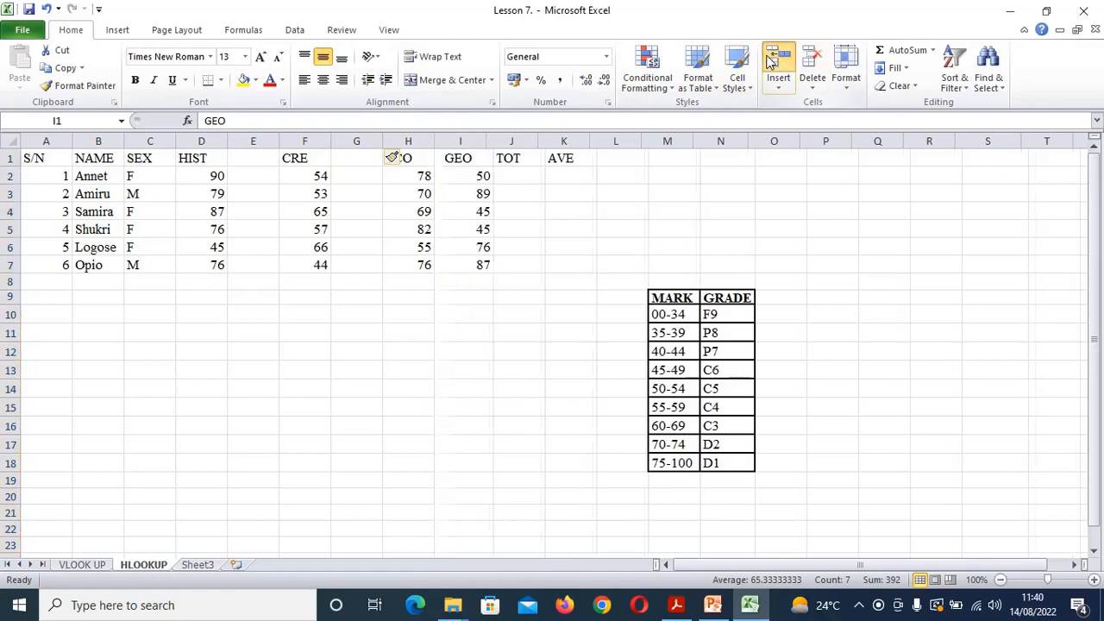
click(564, 141)
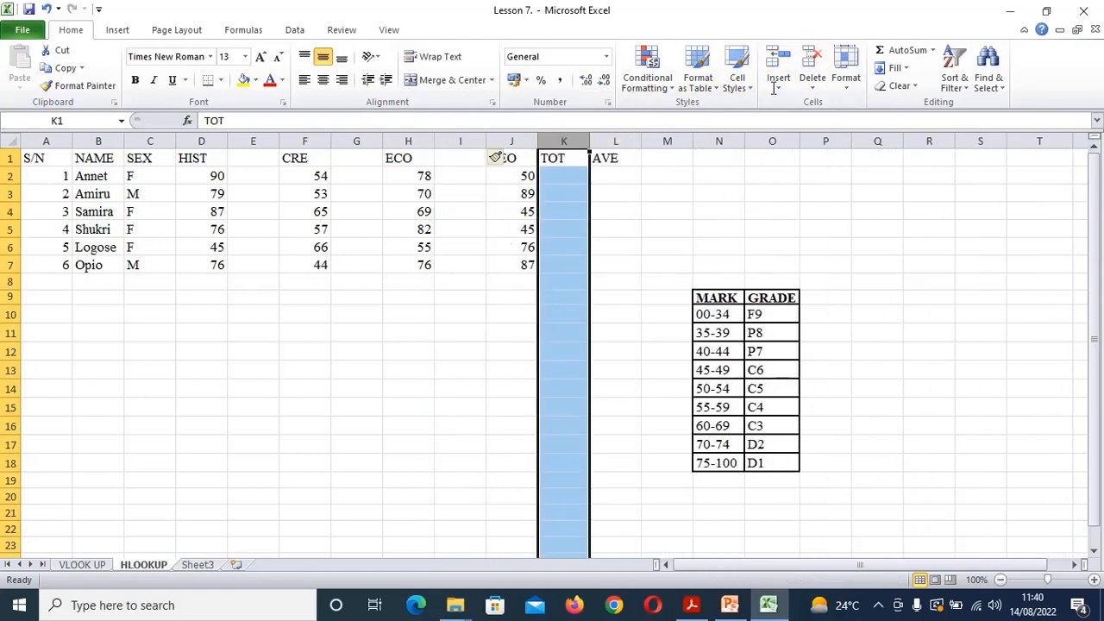
click(814, 71)
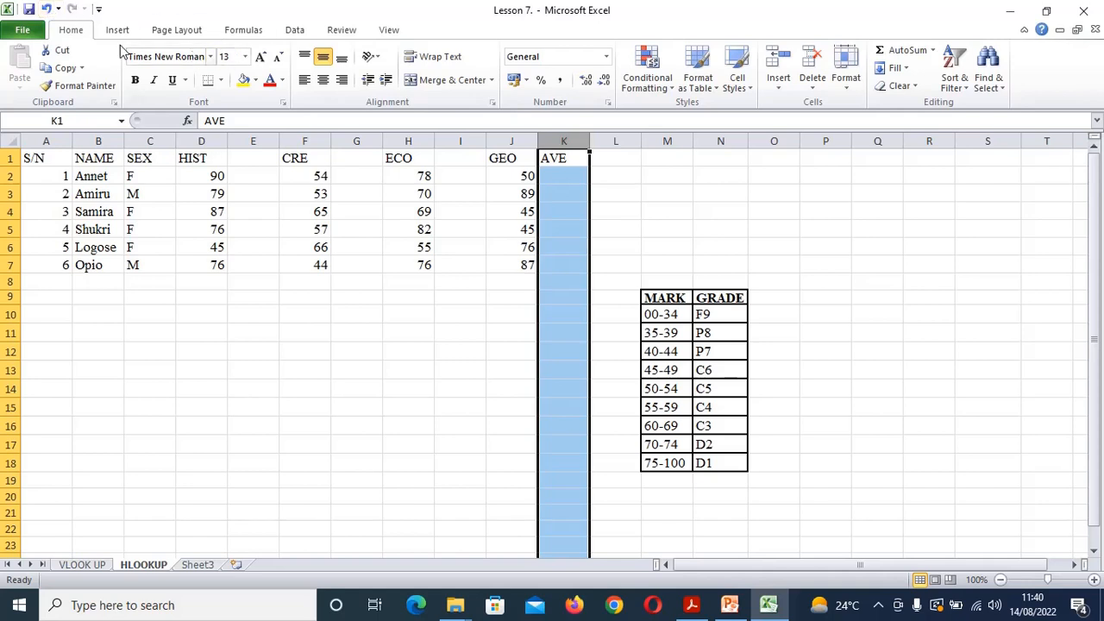
click(46, 9)
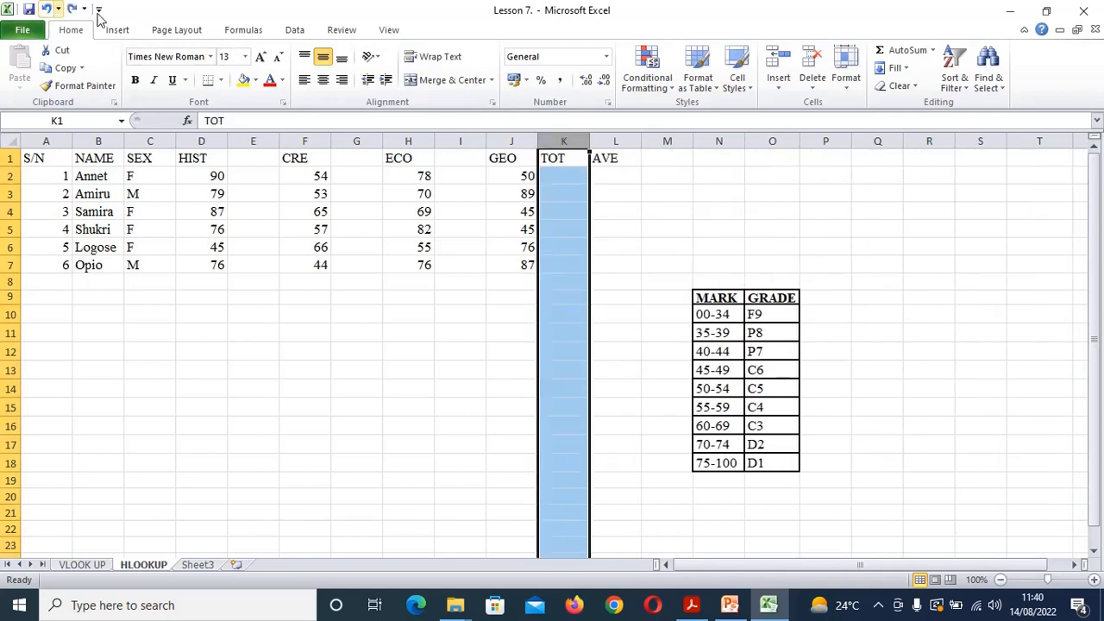
click(778, 62)
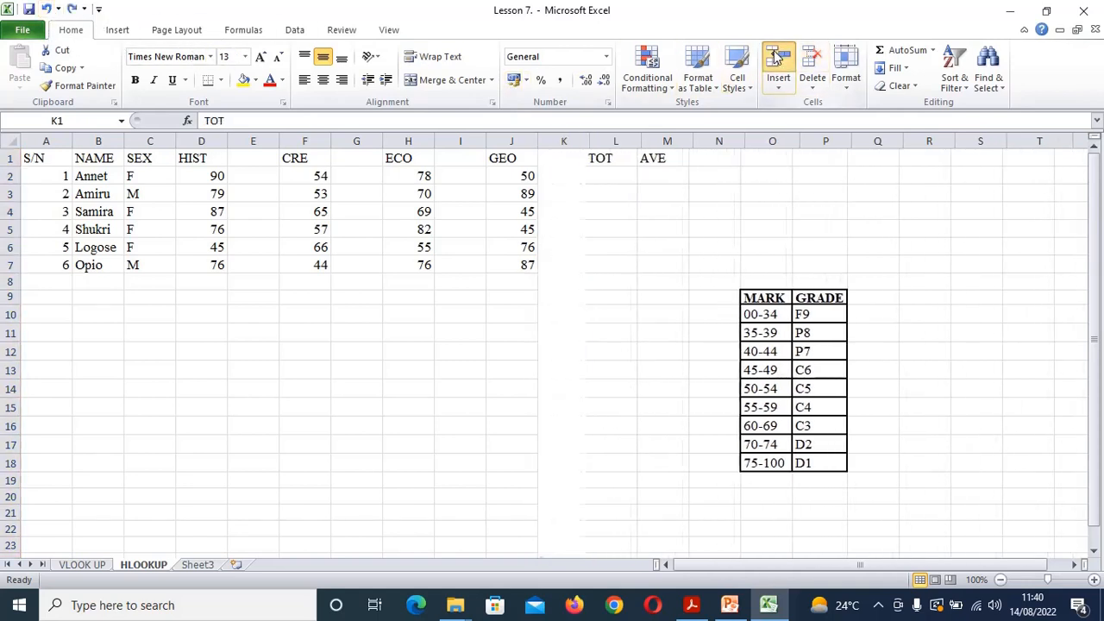
Enter the heading GRADE in cells E1, G1, I1 and K1 above the blank columns
click(239, 163)
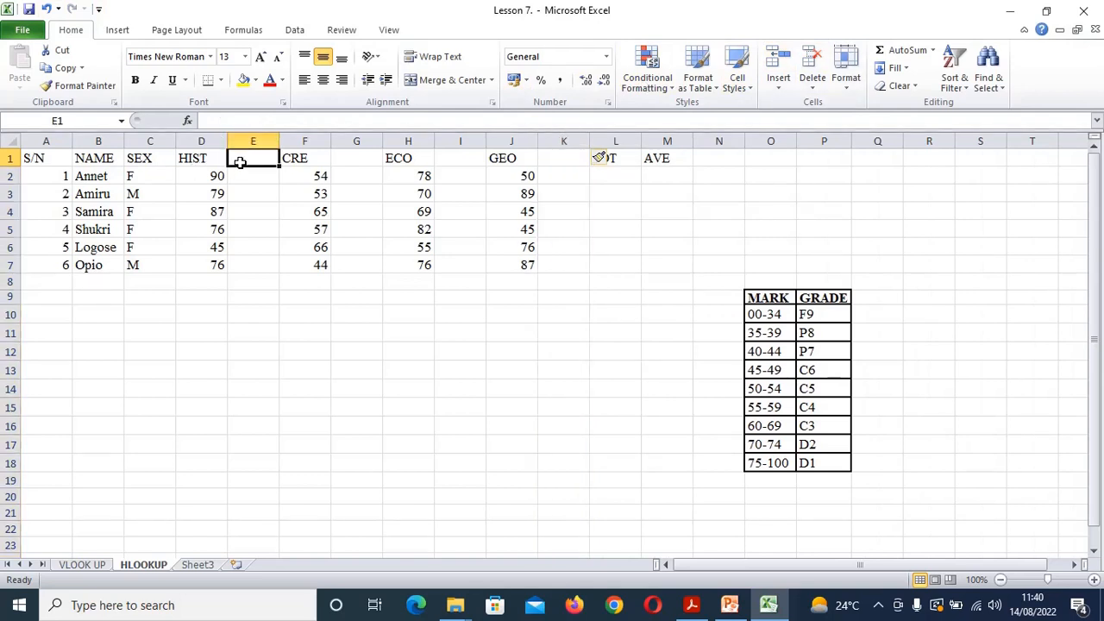
text(GRADE)
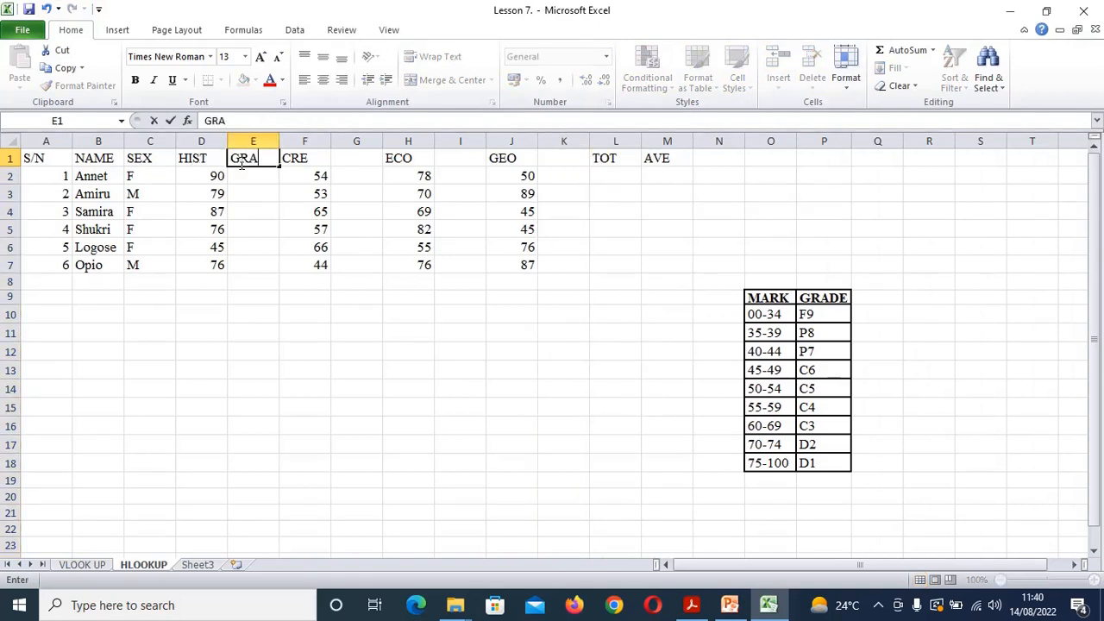
key(Tab)
key(Tab)
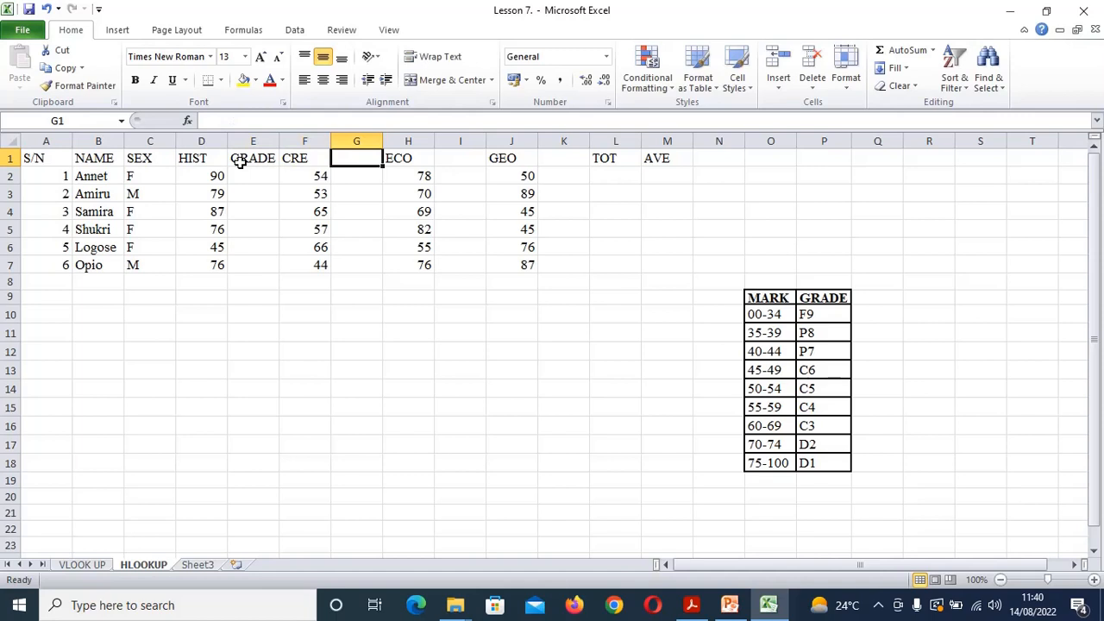
text(GRADE)
key(Tab)
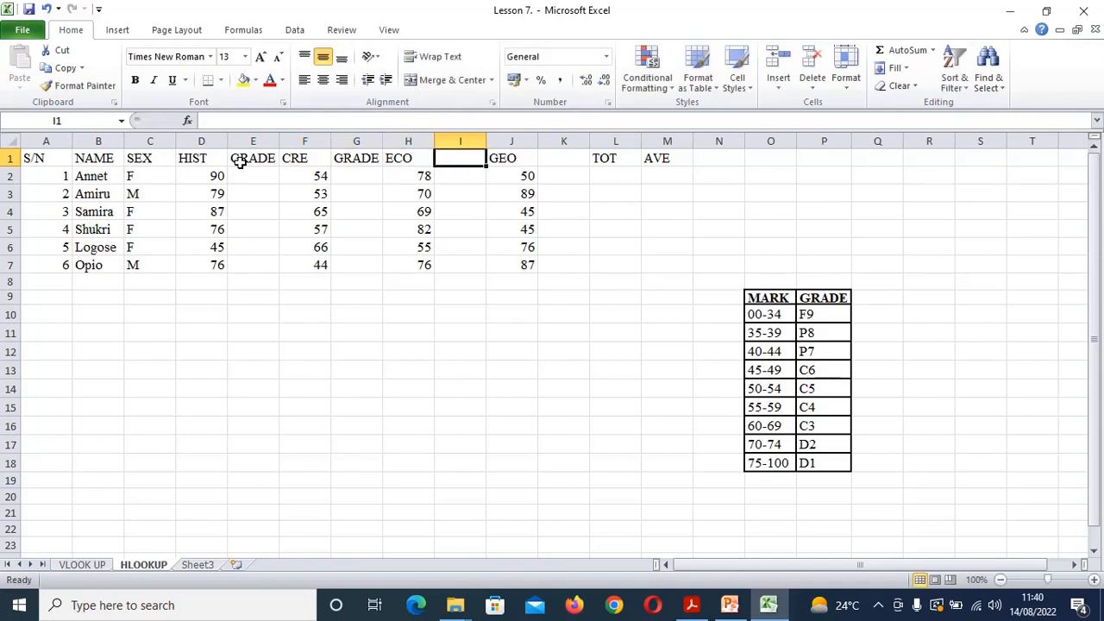
text(GRADE)
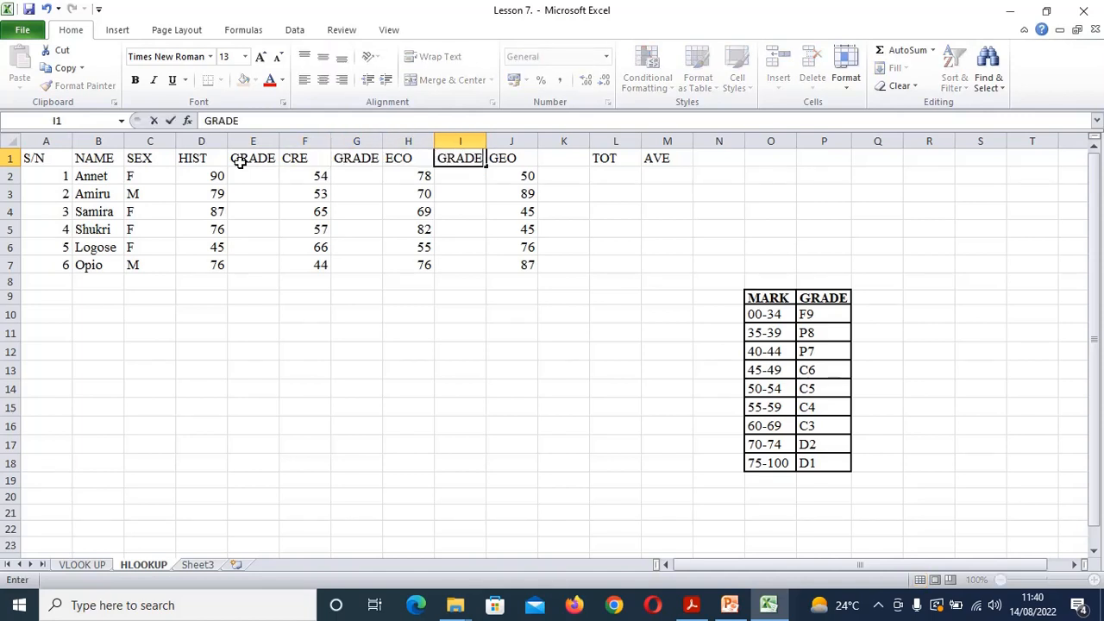
key(Tab)
key(Tab)
text(GRADE)
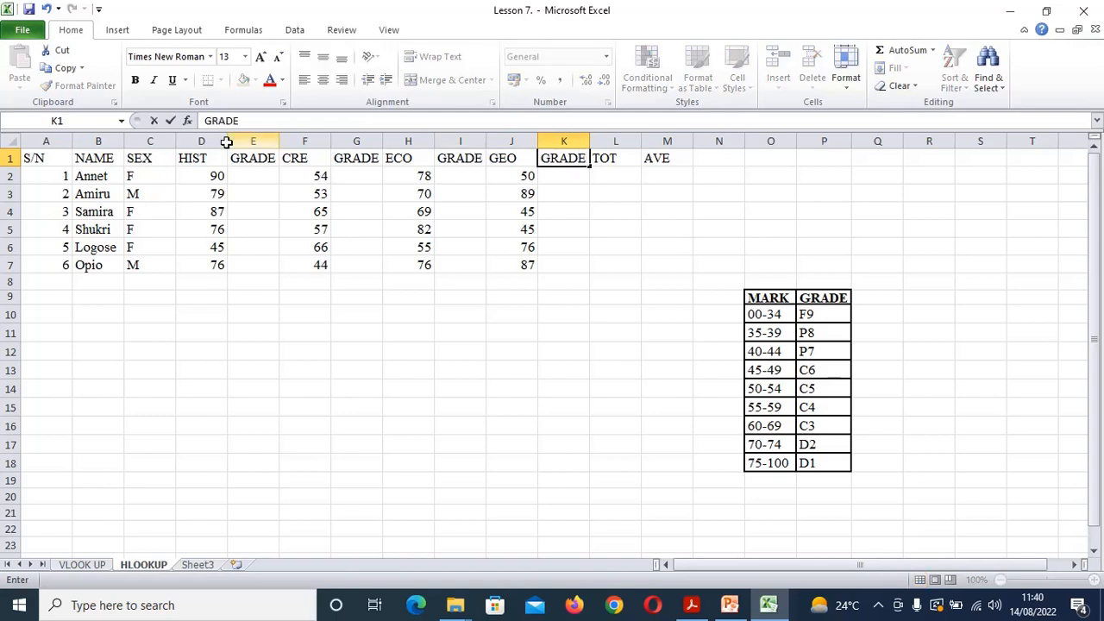
click(264, 176)
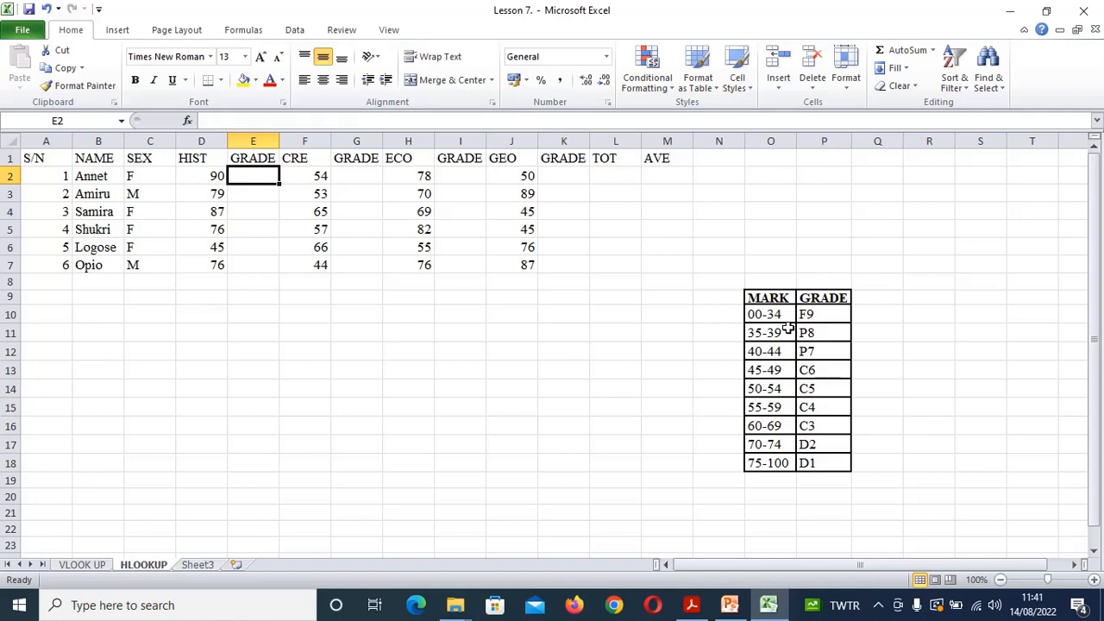
Label the rows of a horizontal grading table with MARK in C10 and GRADE in C11
click(160, 315)
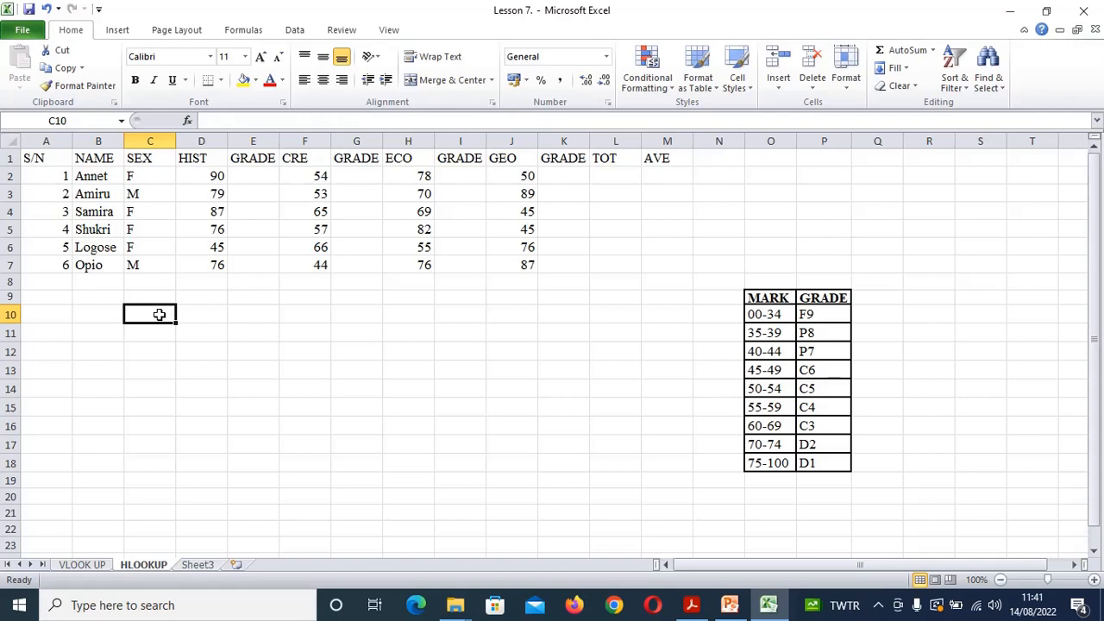
text(MA)
text(RK)
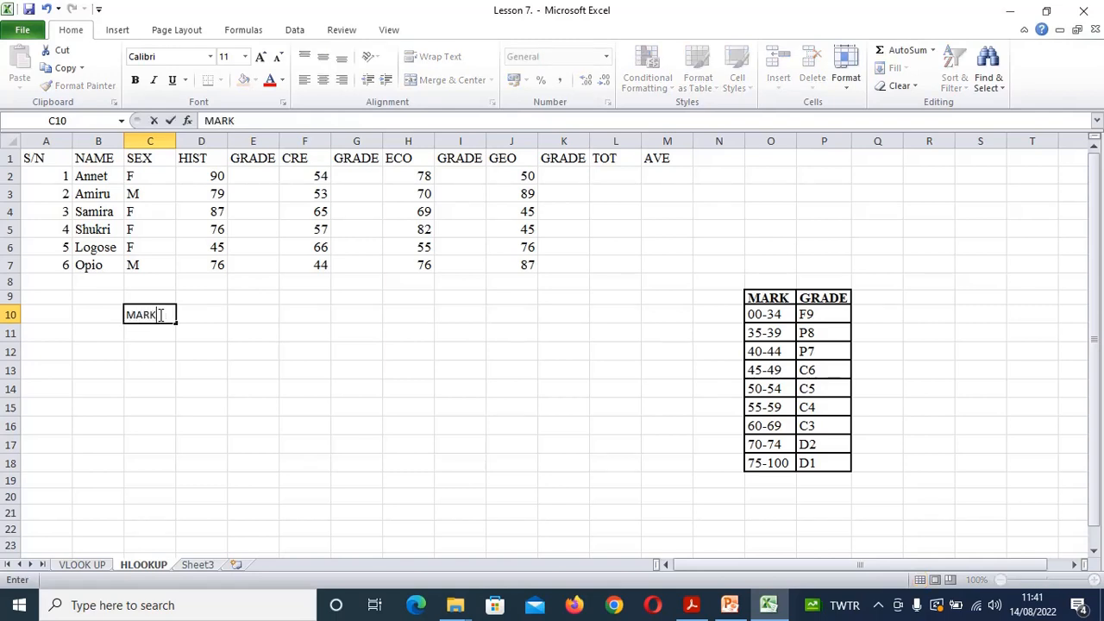
key(Return)
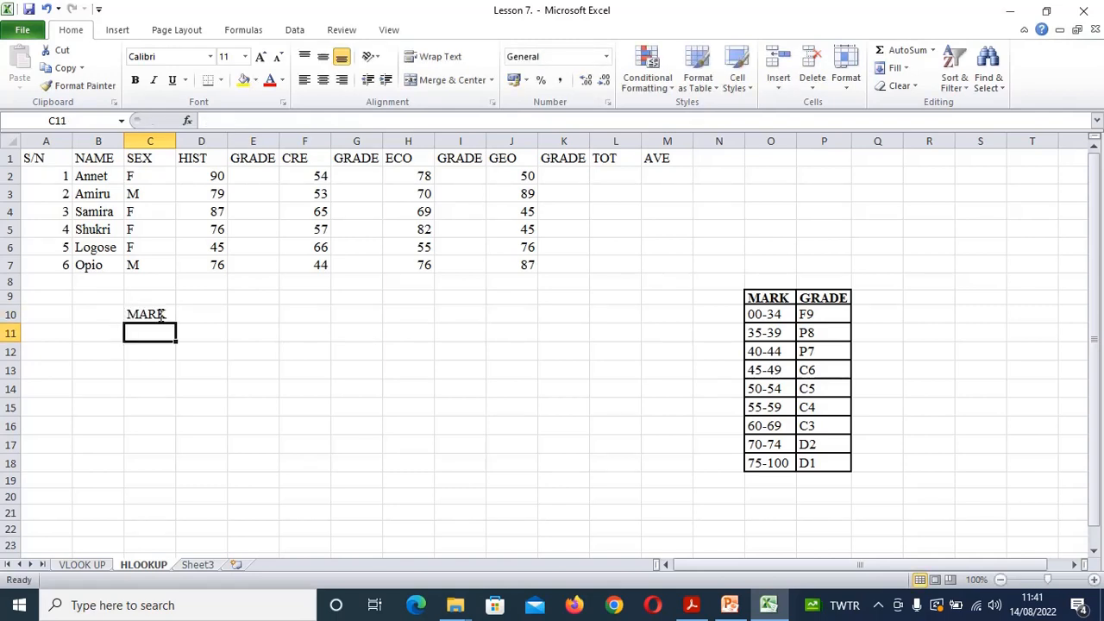
text(GRADE)
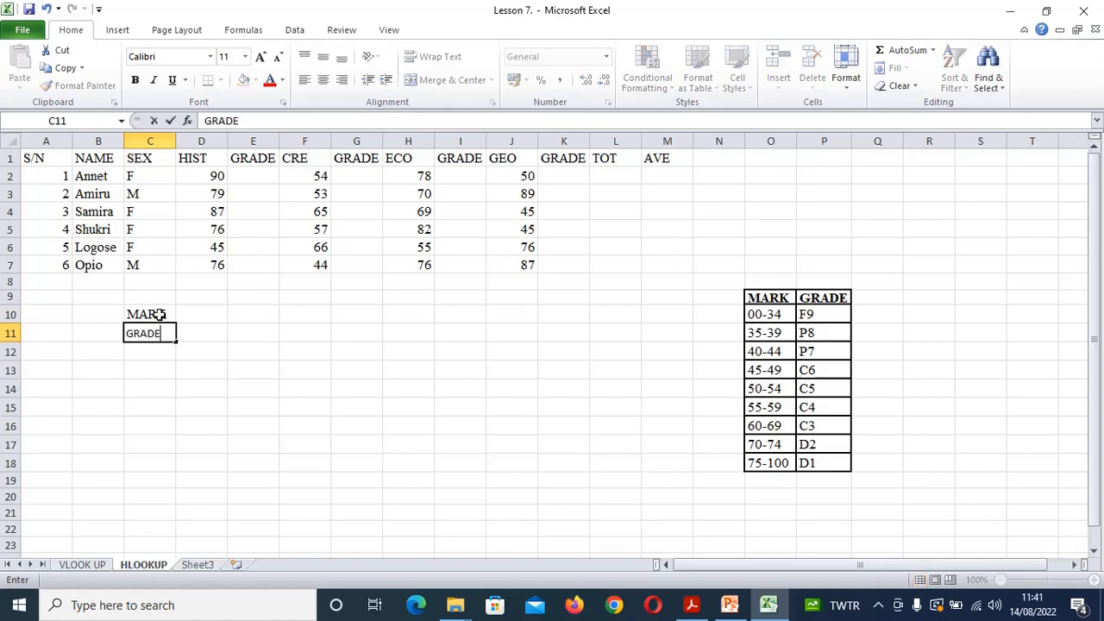
Fill the MARK row across D10:L10 with the lower limits 0, 35, 40, 45, 50, 55, 60, 70 and 75
click(207, 314)
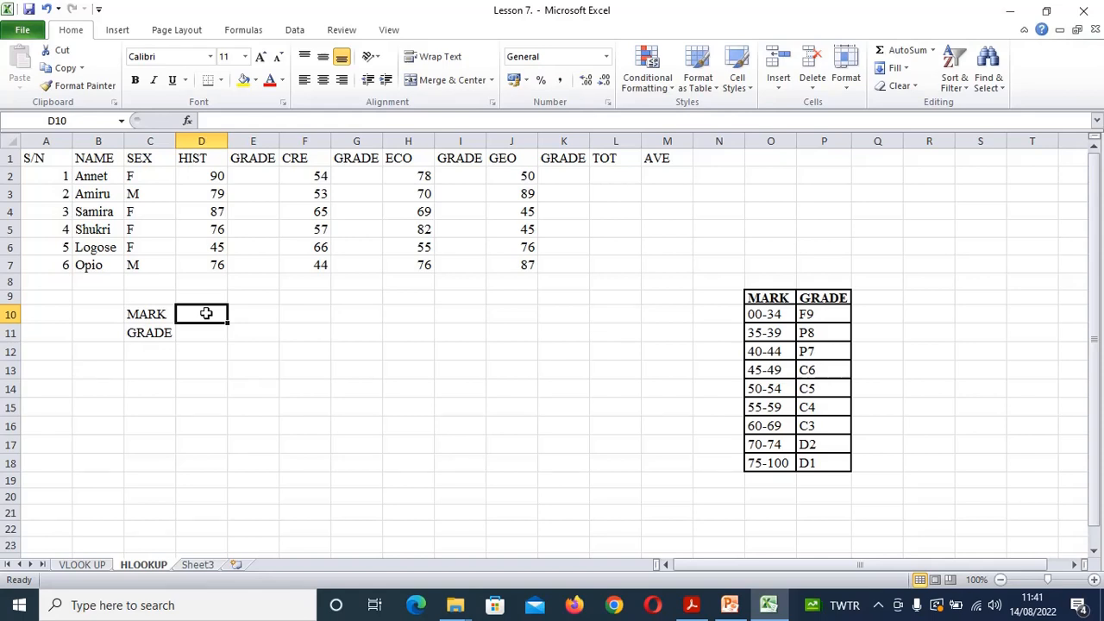
text(0)
key(Tab)
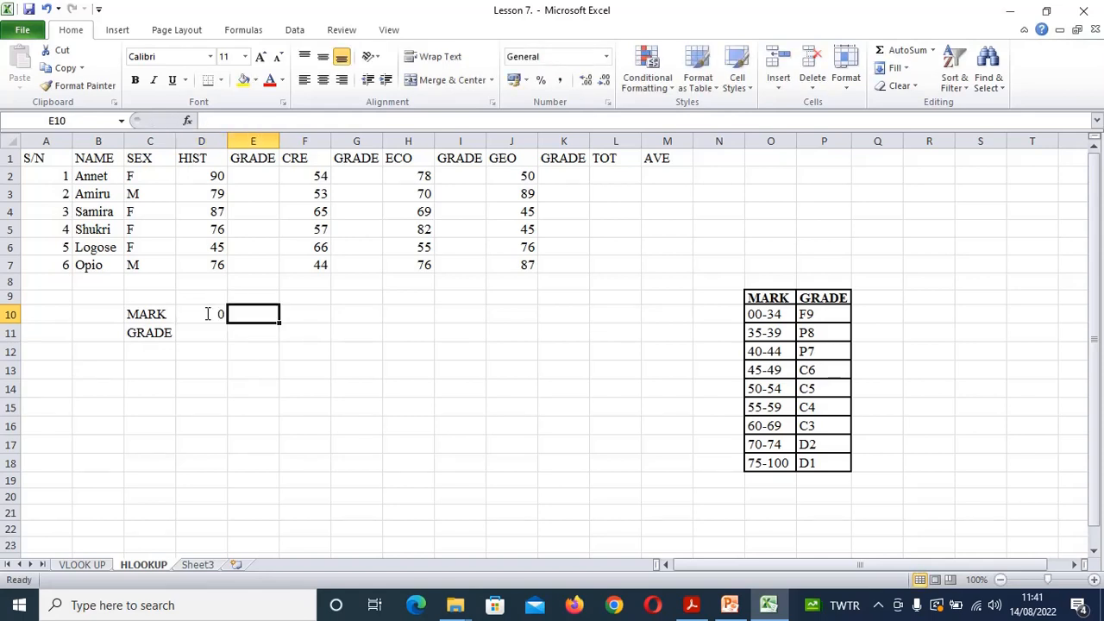
text(35)
key(Tab)
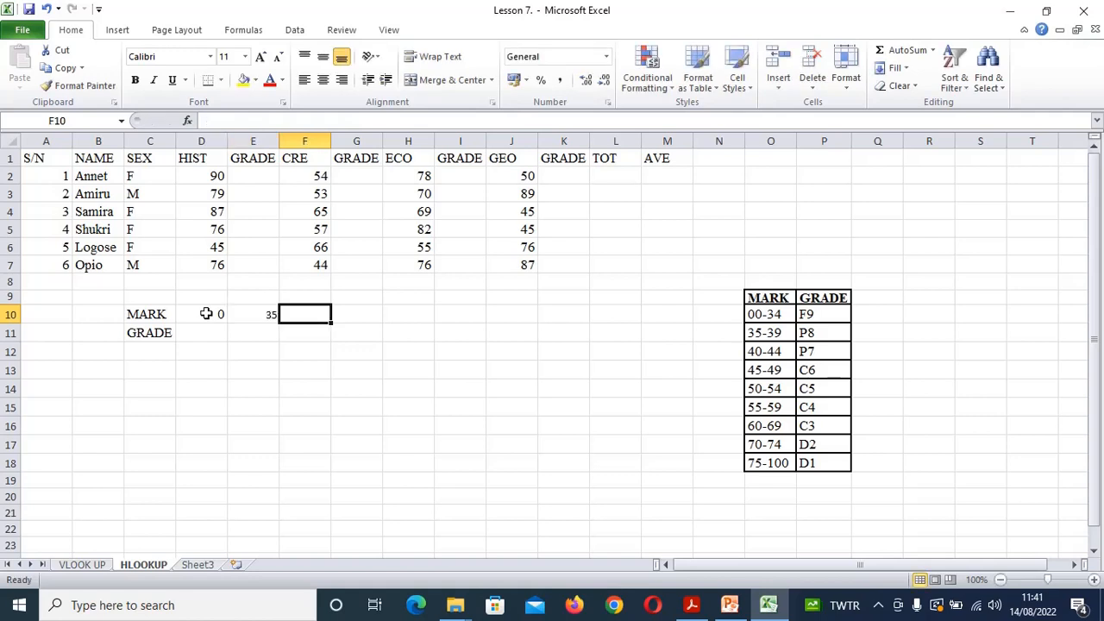
text(40)
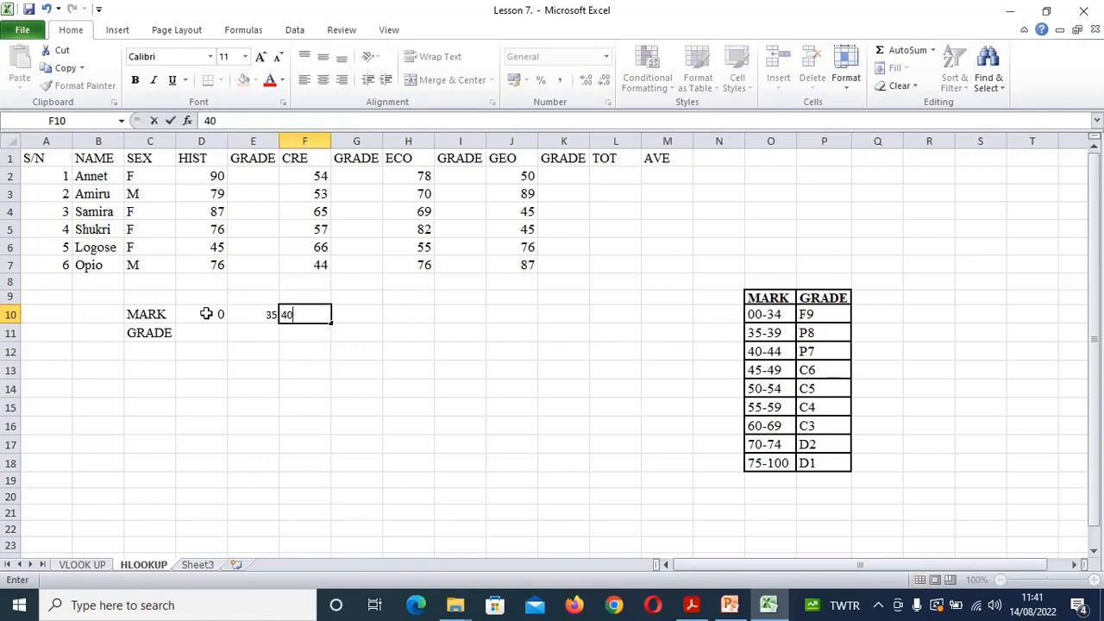
key(Tab)
text(45)
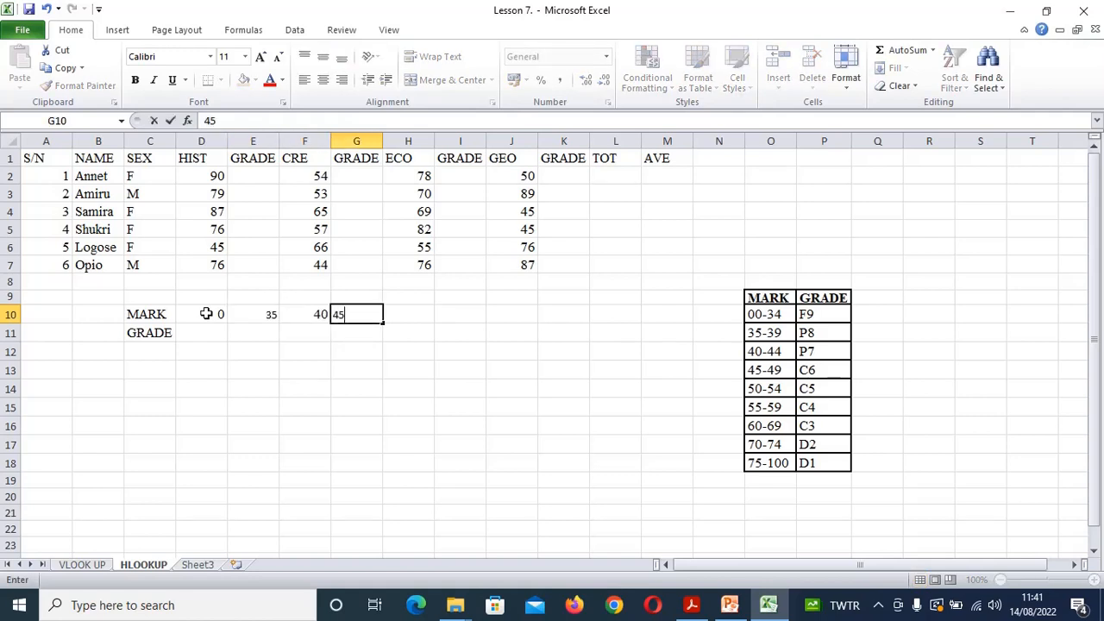
key(Tab)
text(6)
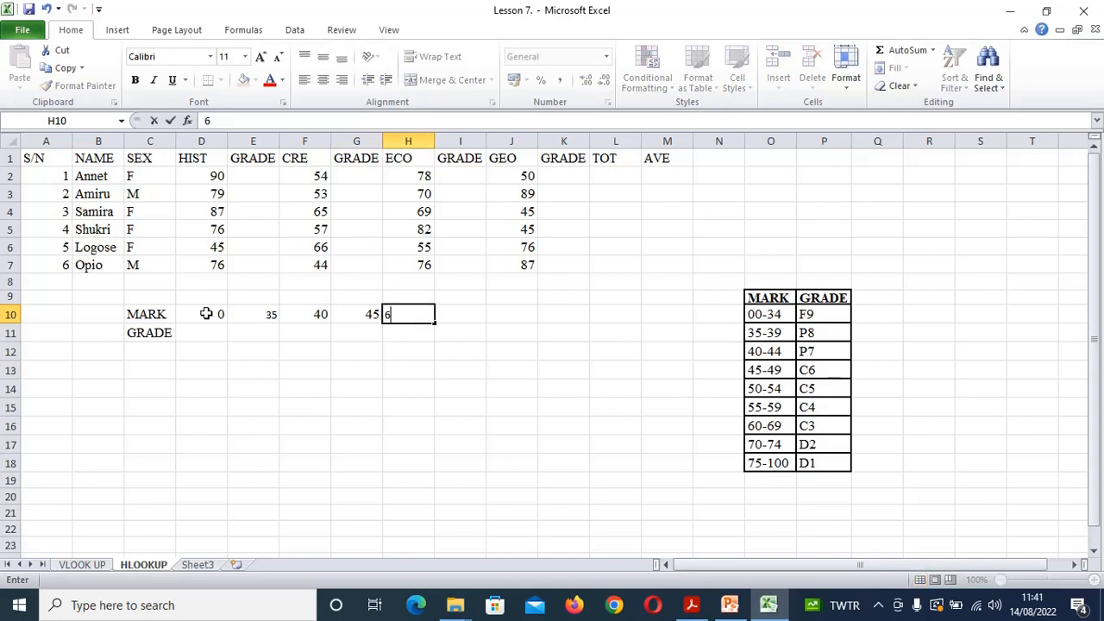
key(BackSpace)
text(50)
key(Tab)
text(55)
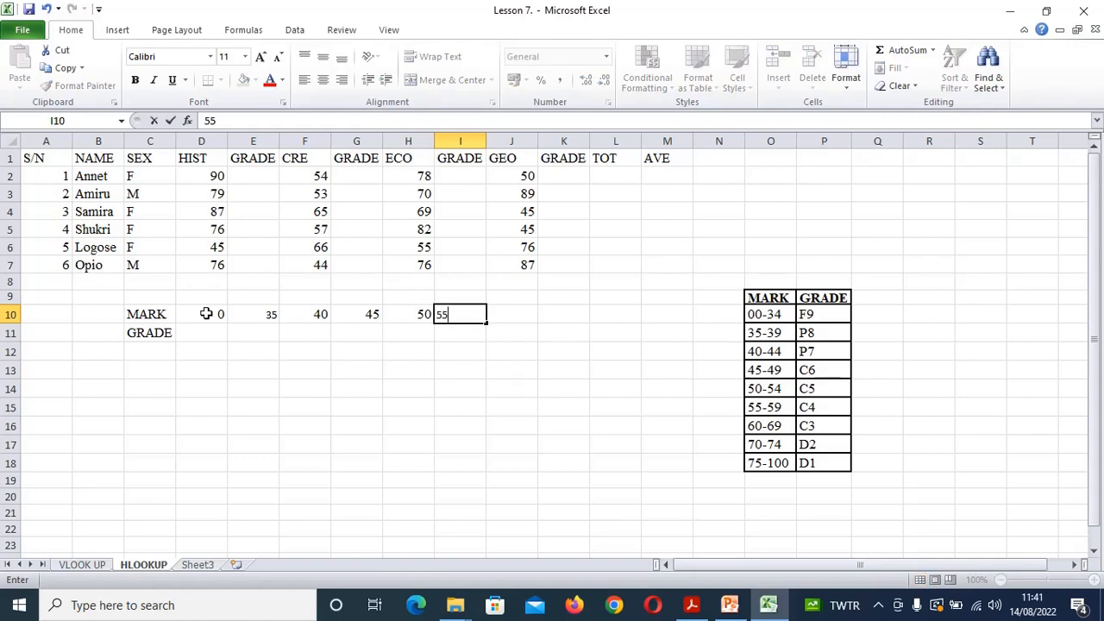
key(Tab)
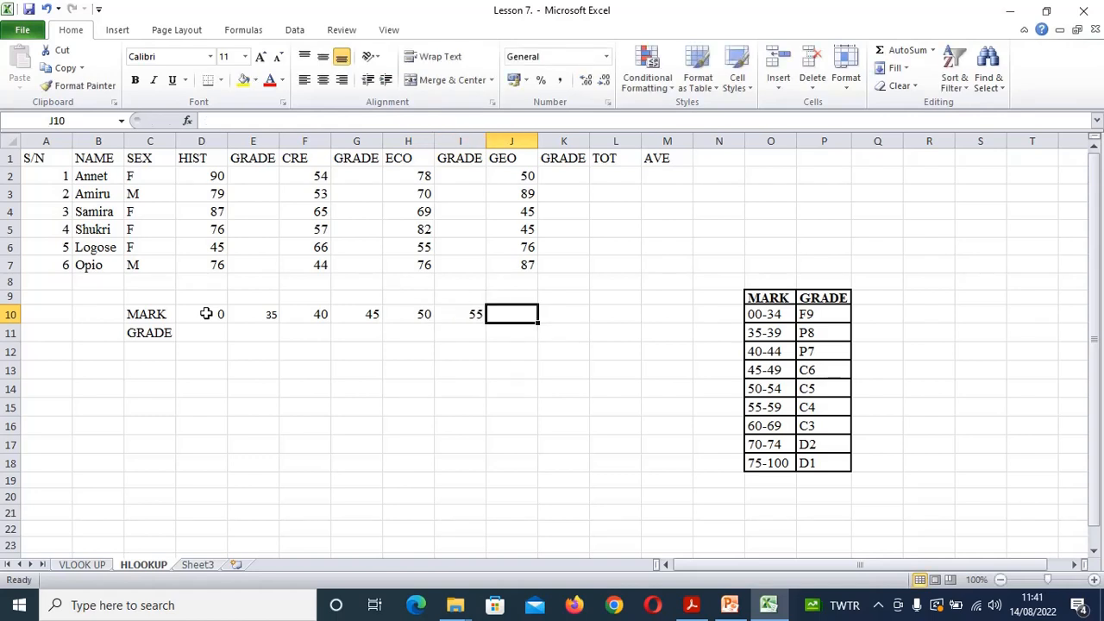
text(60)
key(Tab)
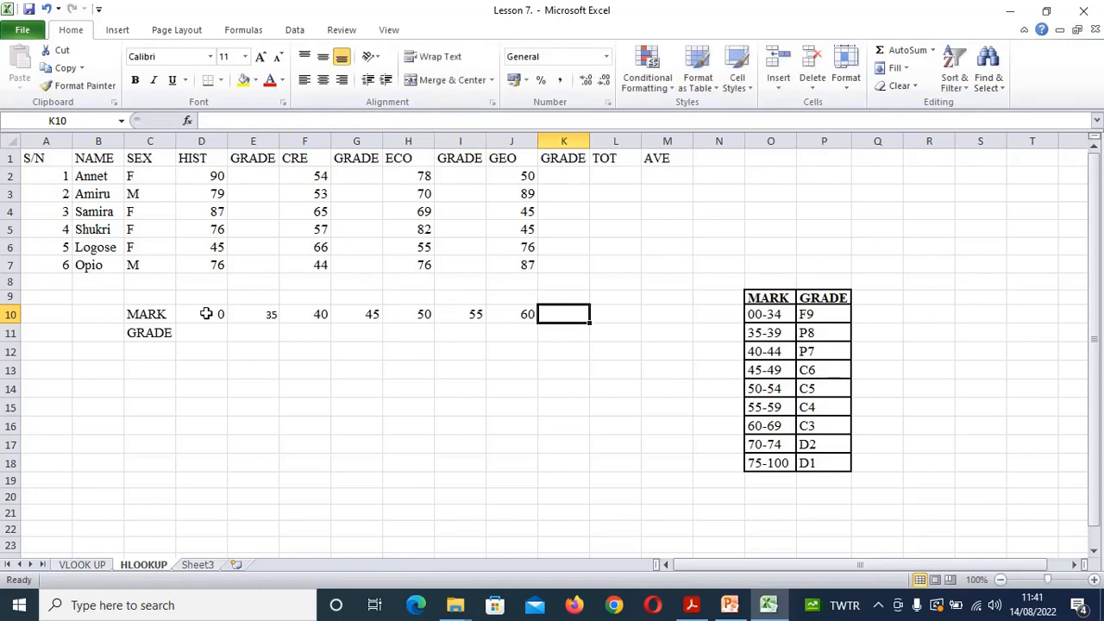
text(70)
key(Tab)
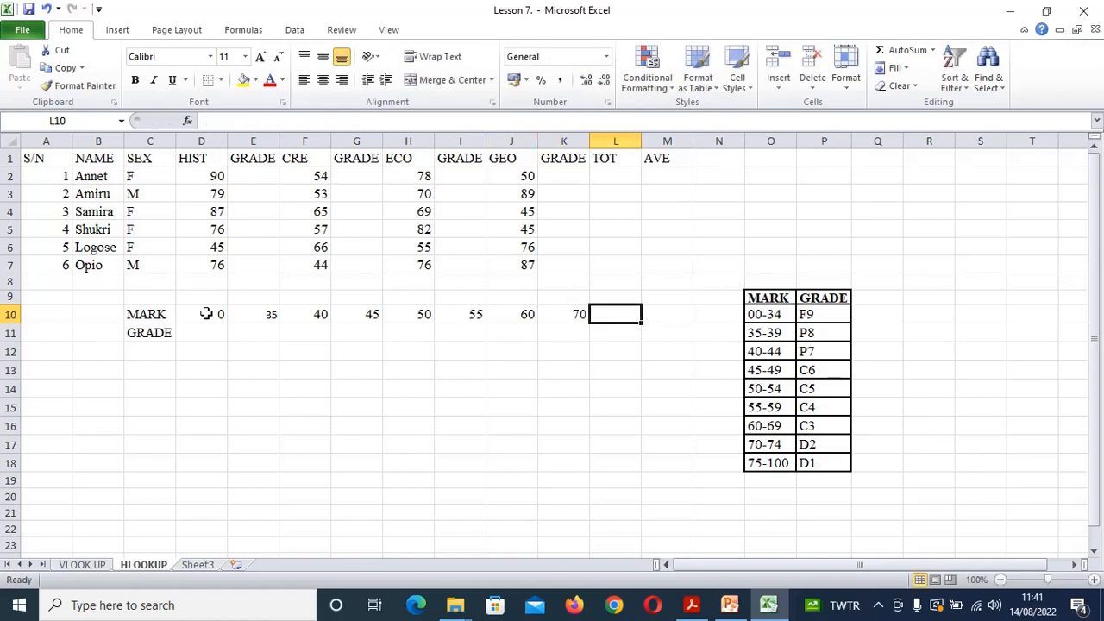
text(75)
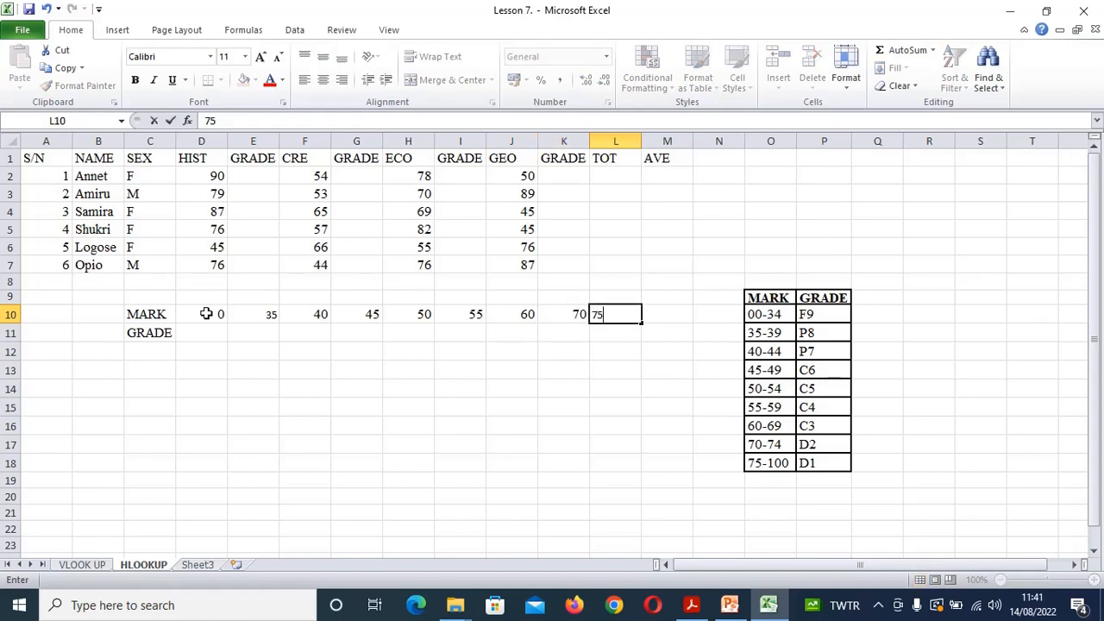
Fill the GRADE row across D11:L11 with F9, P8, P8, C6, C5, C4, C3, D2 and D1
click(208, 332)
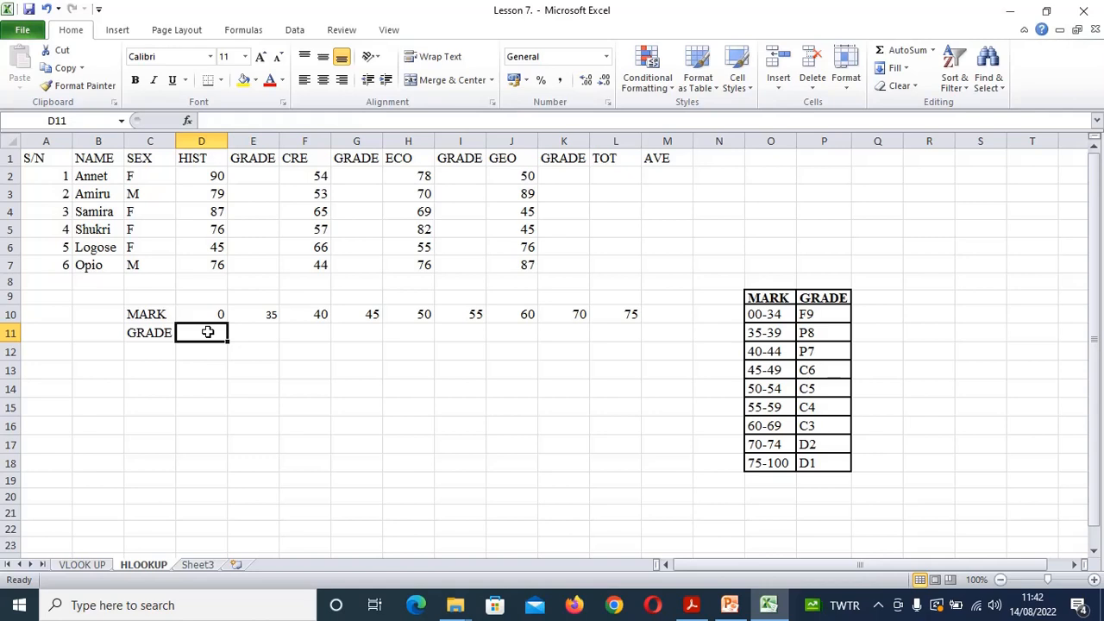
text(F9)
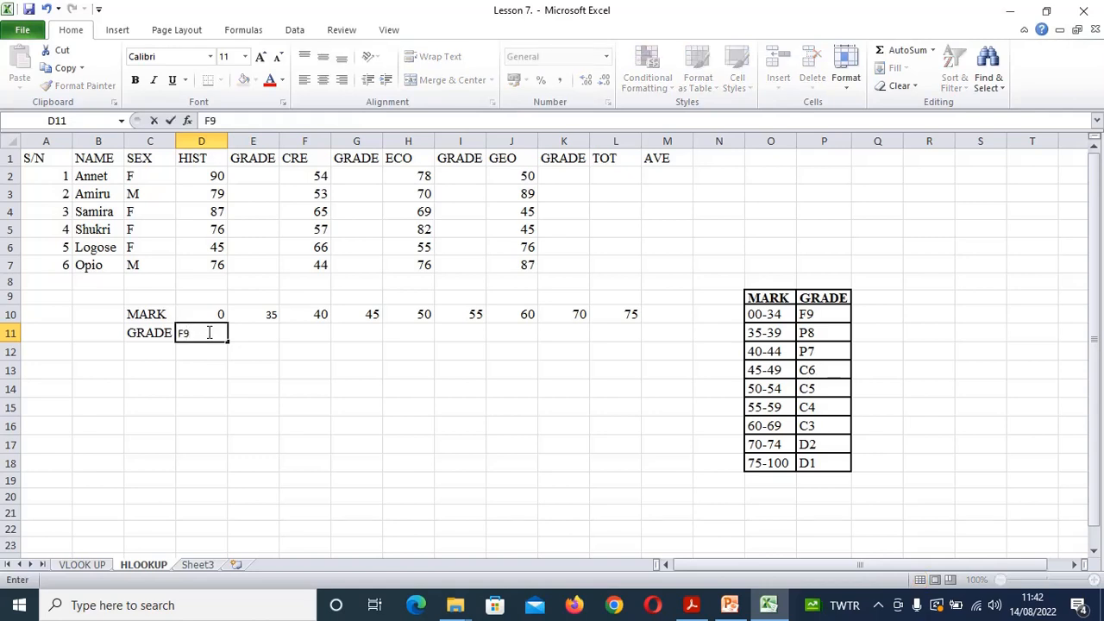
key(Tab)
text(P8)
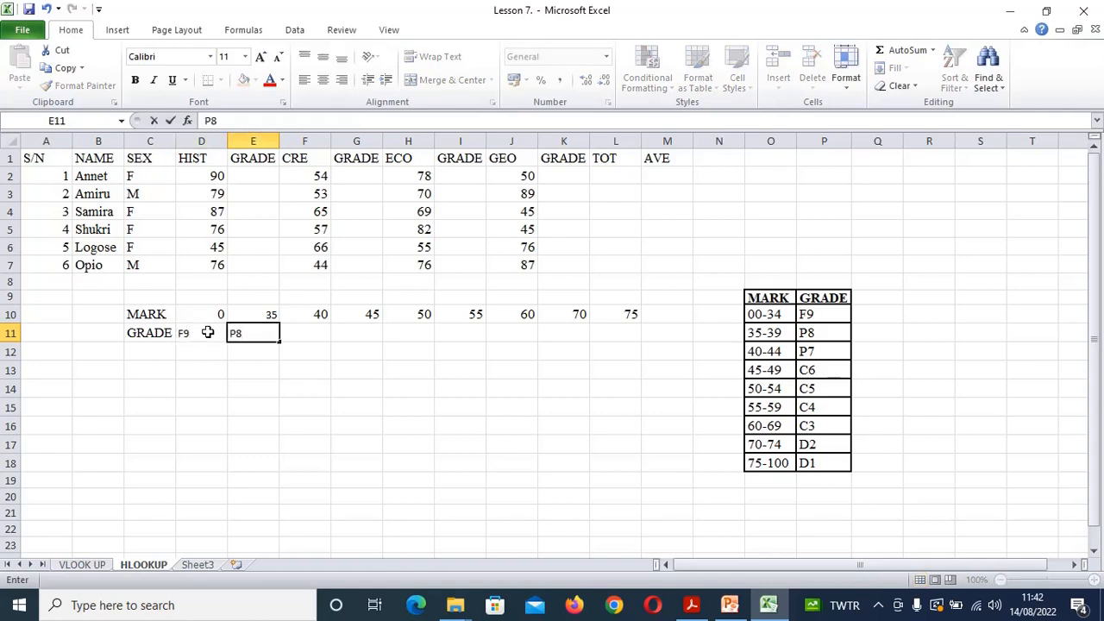
key(Tab)
text(P8)
key(Tab)
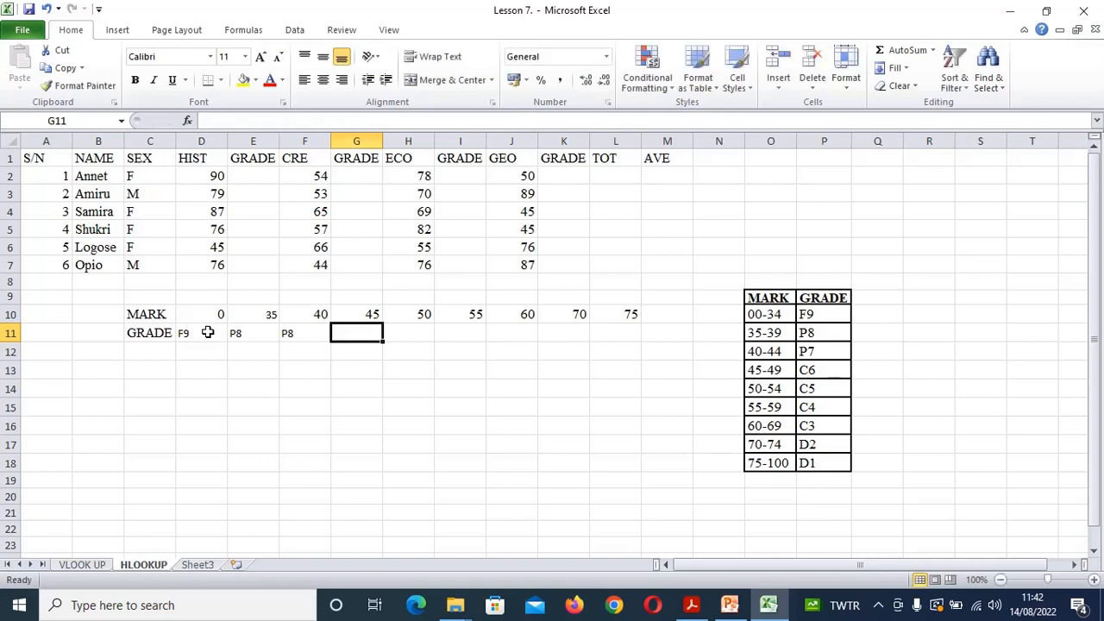
text(C6)
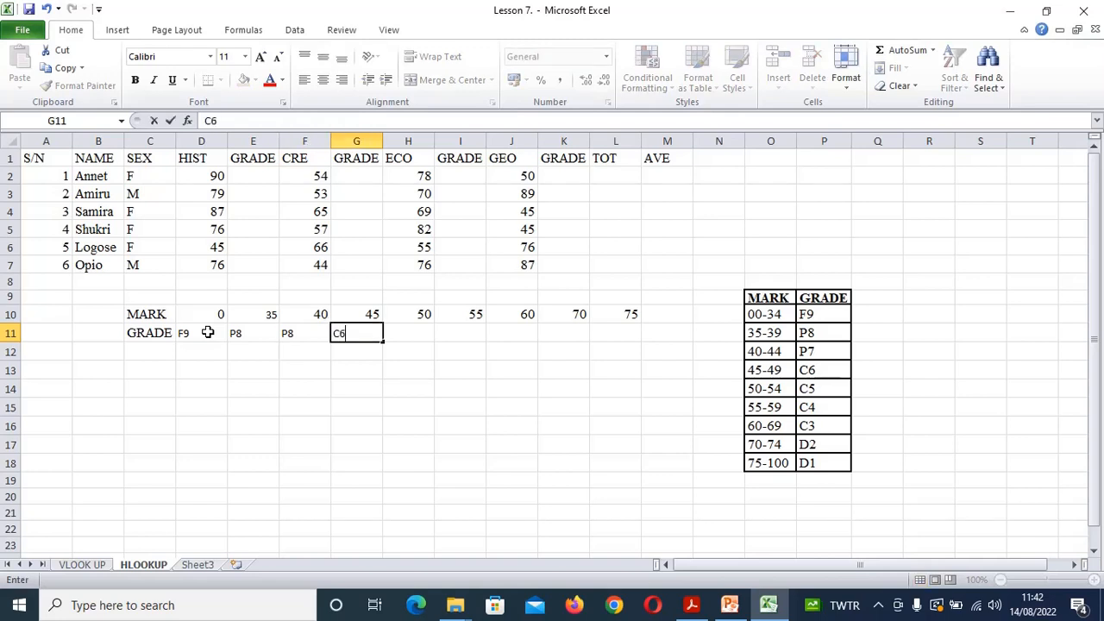
key(Tab)
text(C5)
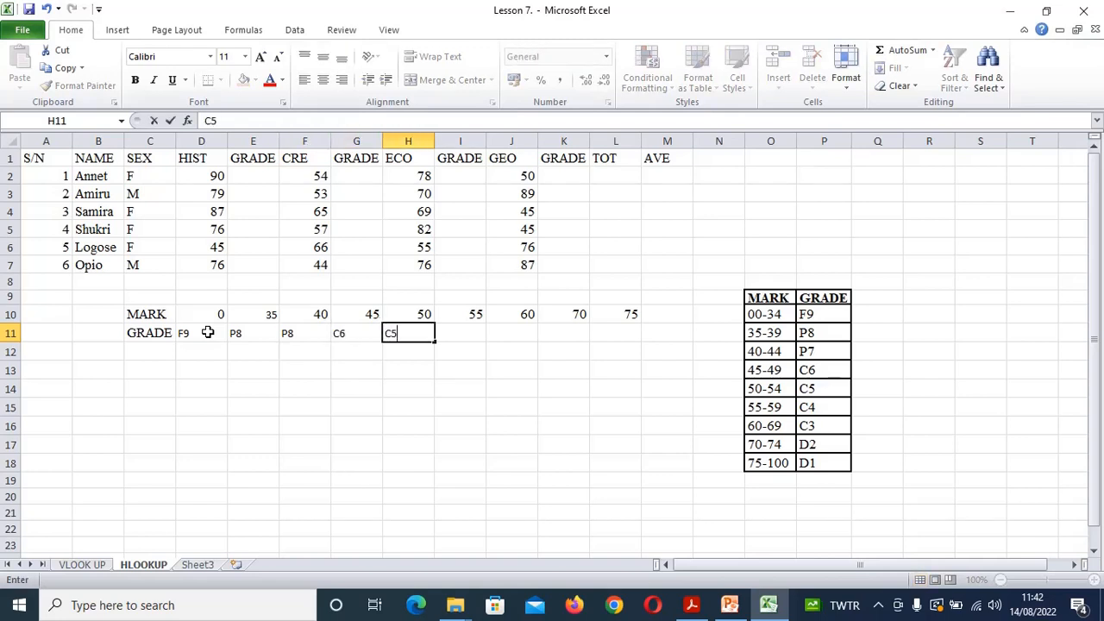
key(Tab)
text(C4)
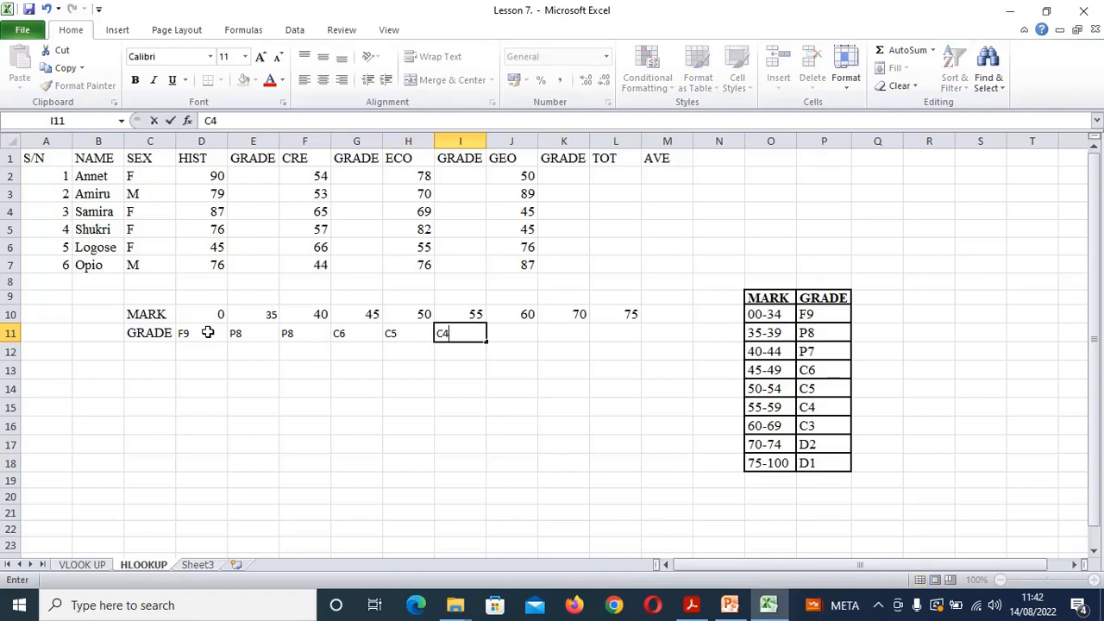
key(Tab)
text(C3)
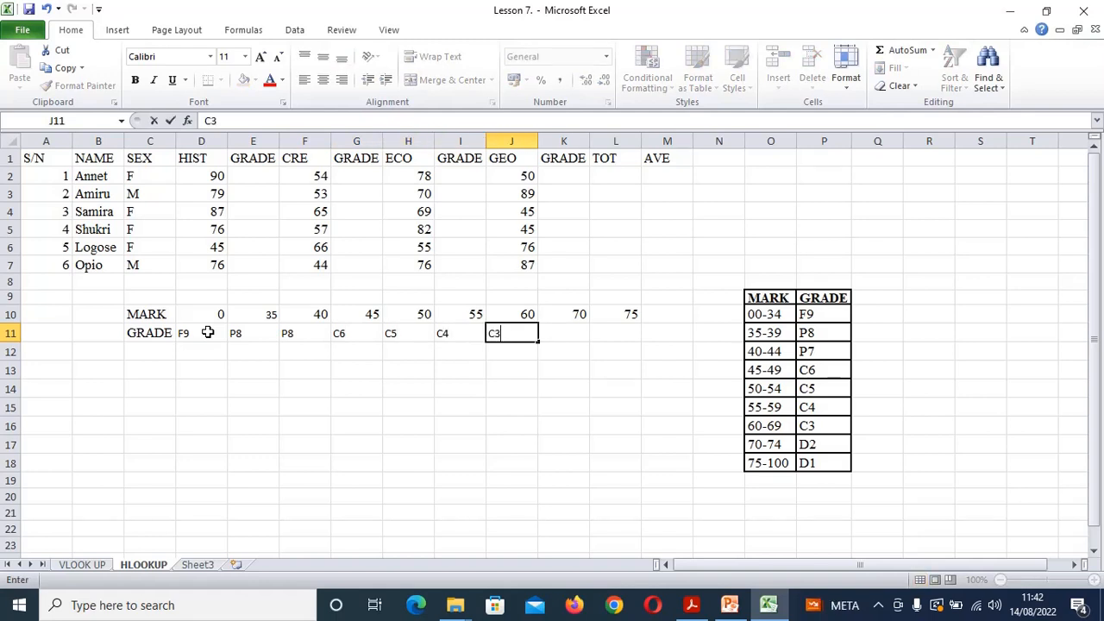
key(Tab)
text(D2)
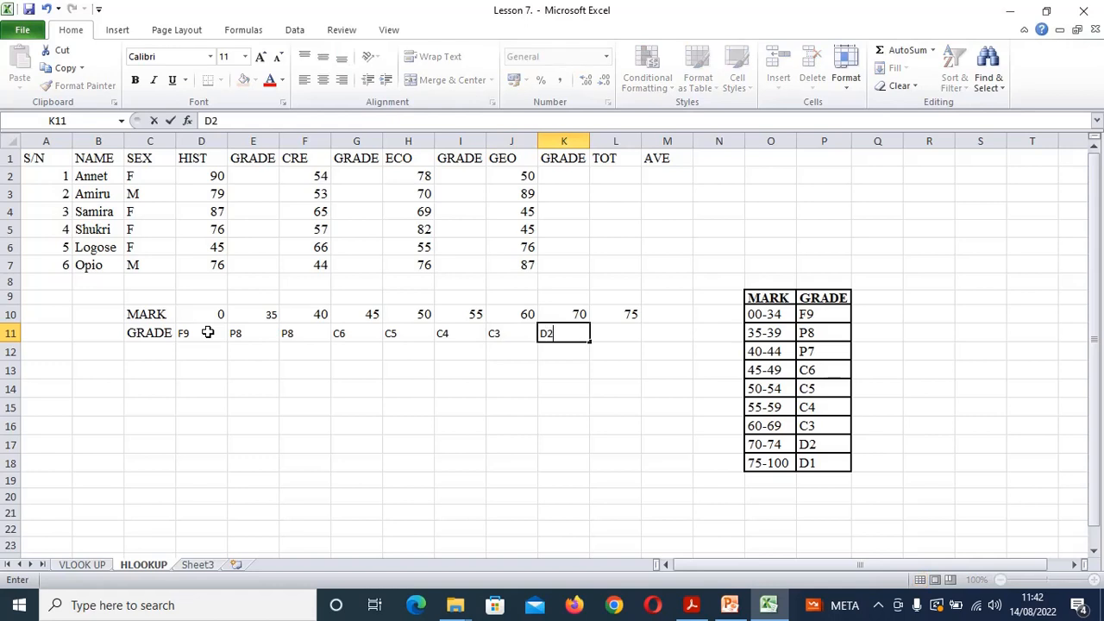
key(Tab)
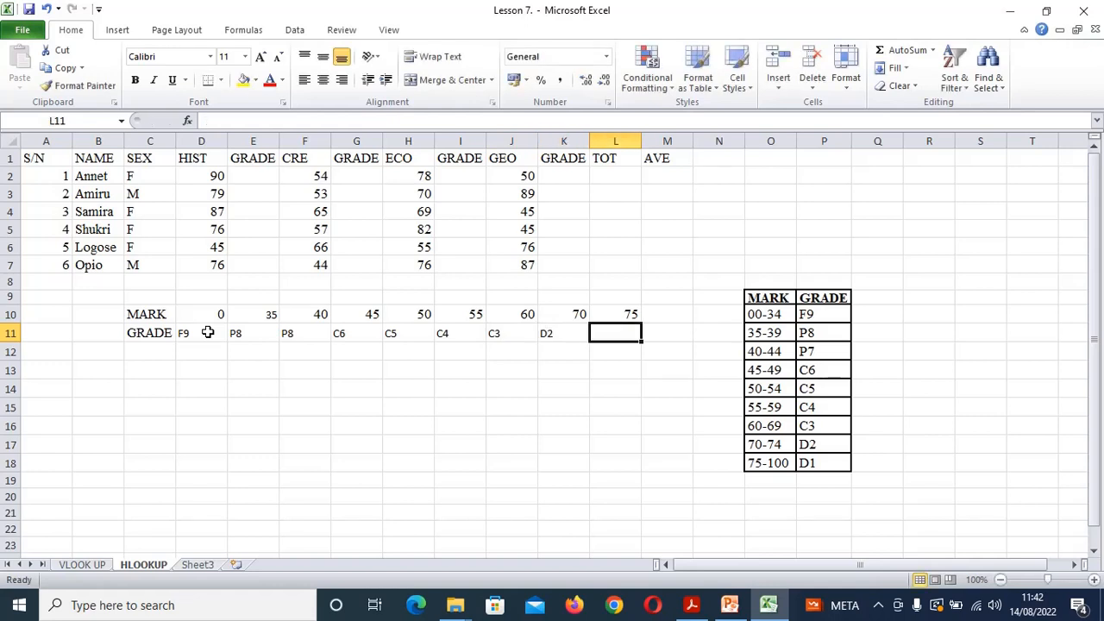
text(D1)
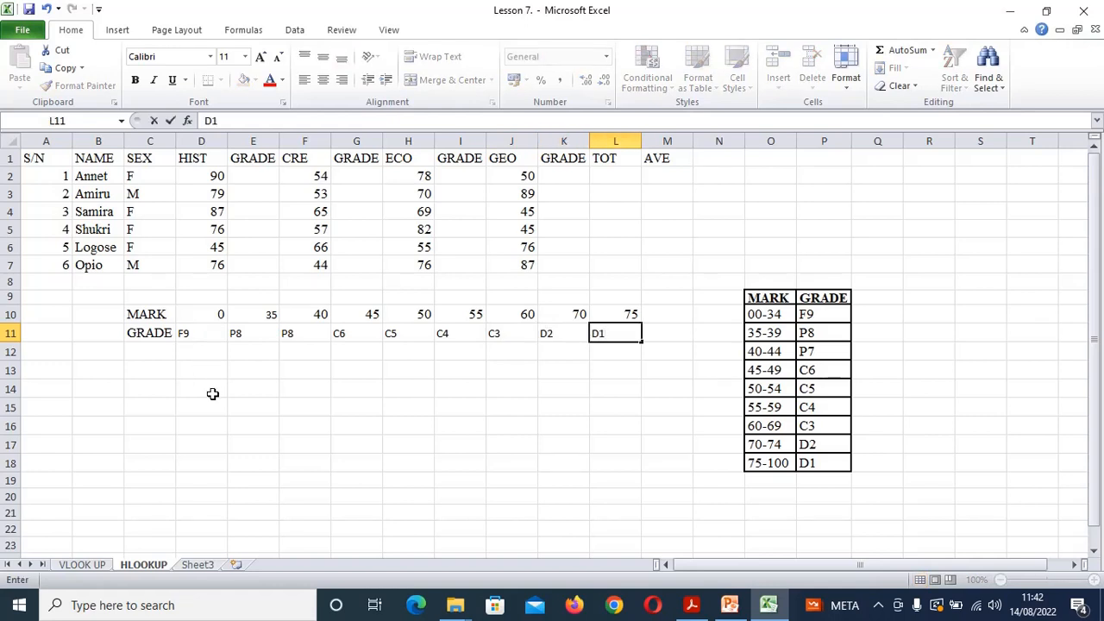
click(246, 394)
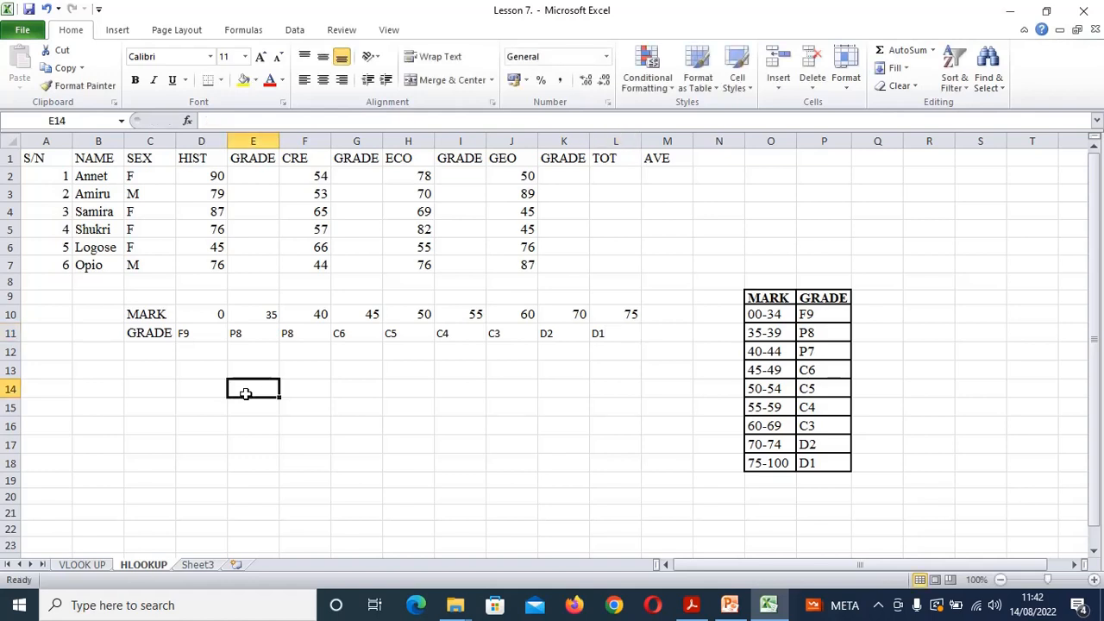
Correct the grade under mark 40 in cell F11 of the horizontal grading table to P7
double_click(288, 334)
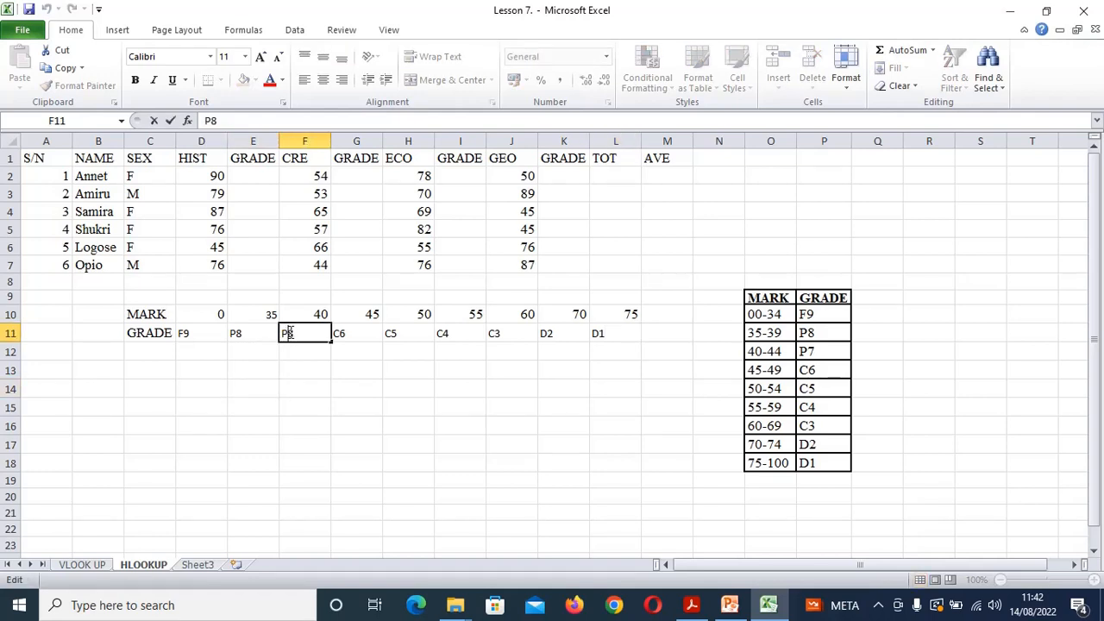
key(BackSpace)
text(7)
click(270, 407)
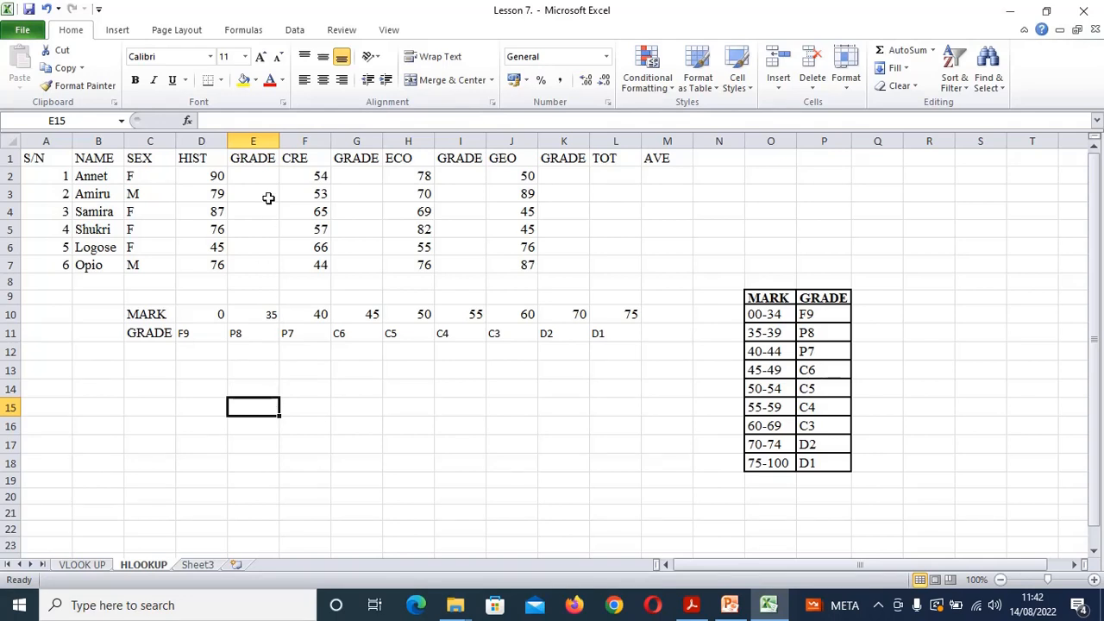
Grade the HIST marks by entering =HLOOKUP(D2,$C$10:$L$11,2) in E2 and filling it down to E7
click(256, 176)
text(=)
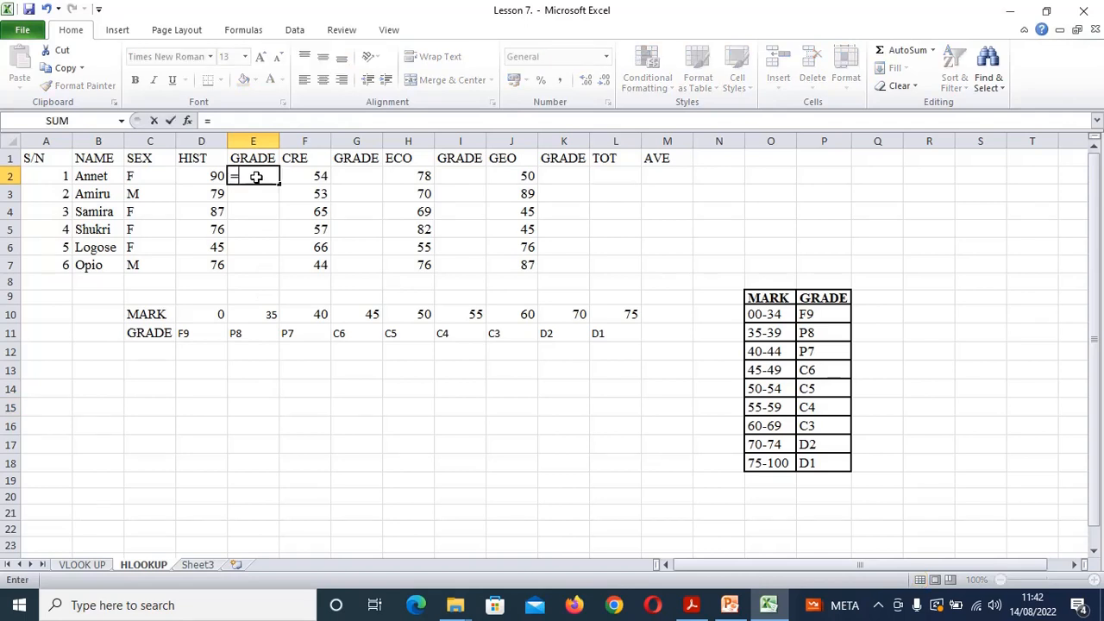
text(HLOOK)
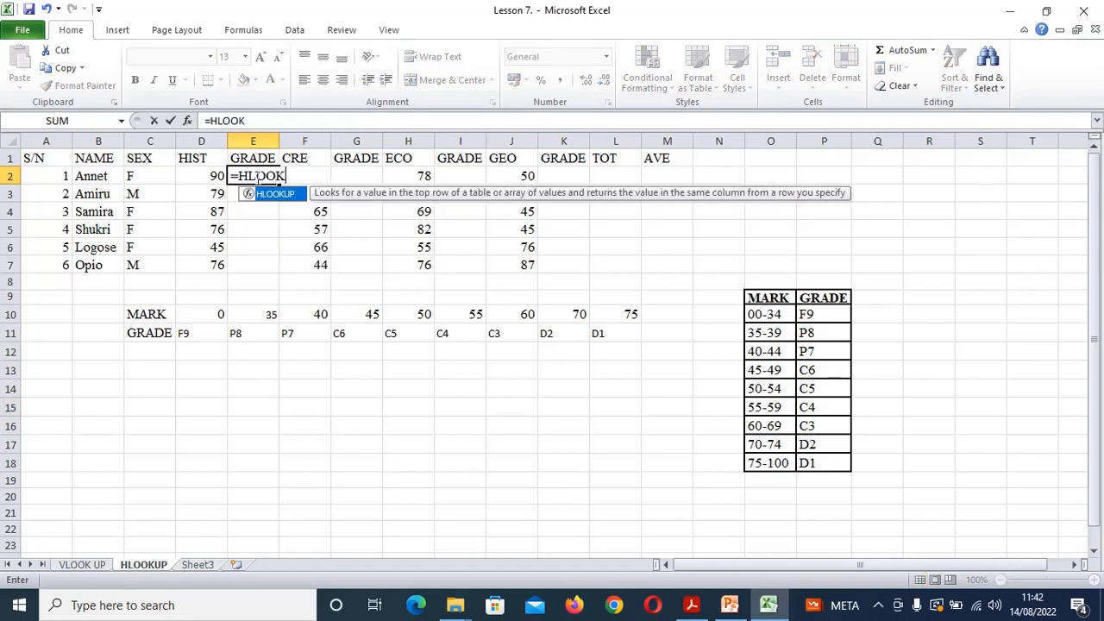
text(UP()
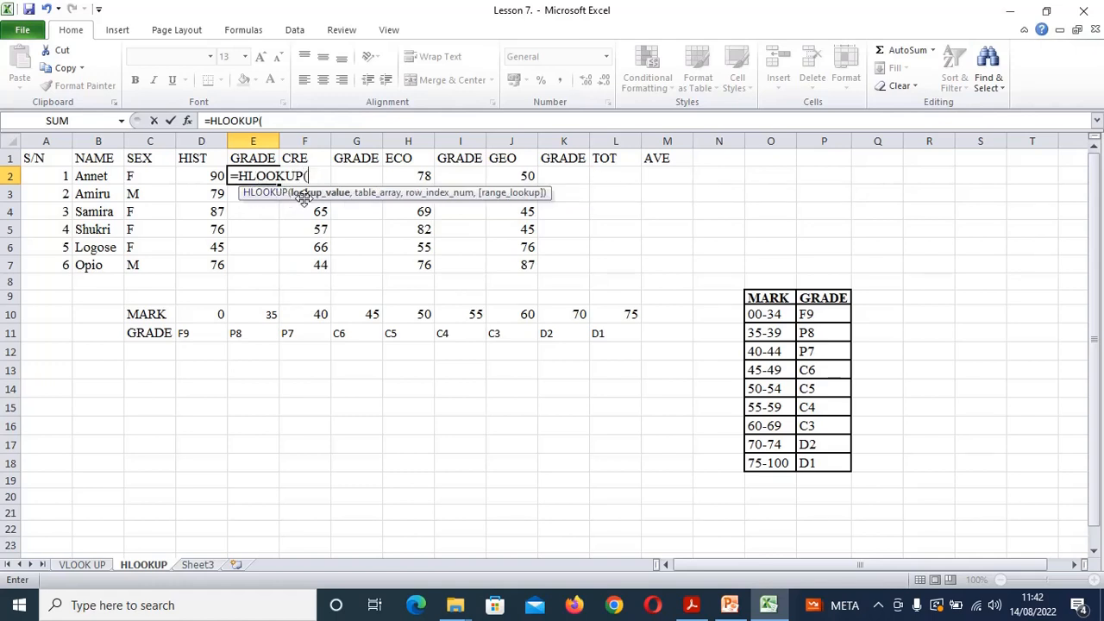
click(204, 180)
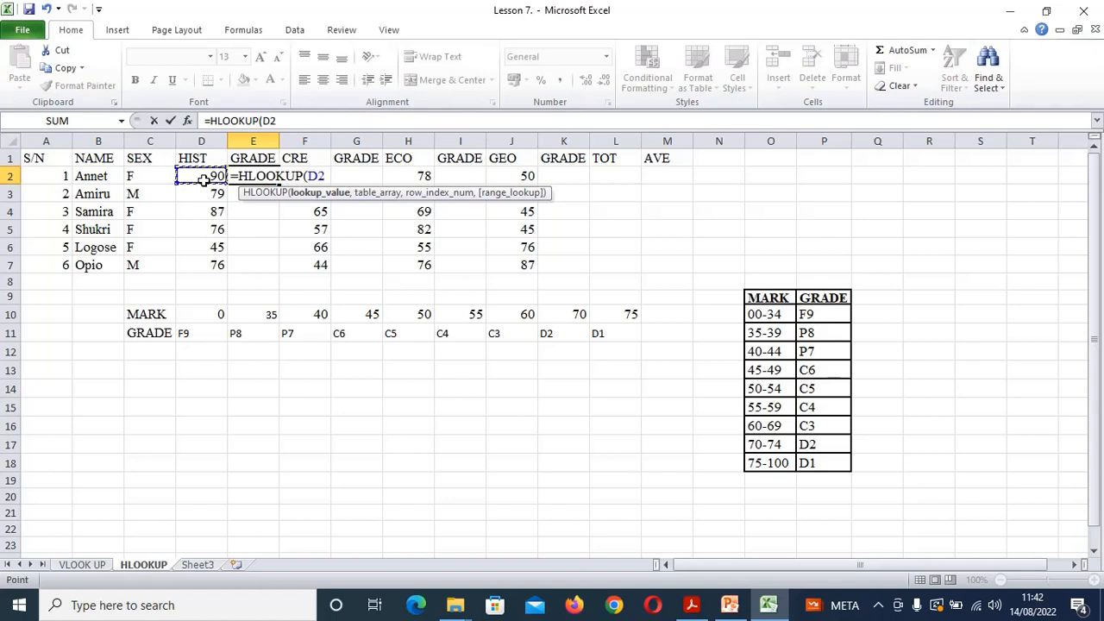
text(,)
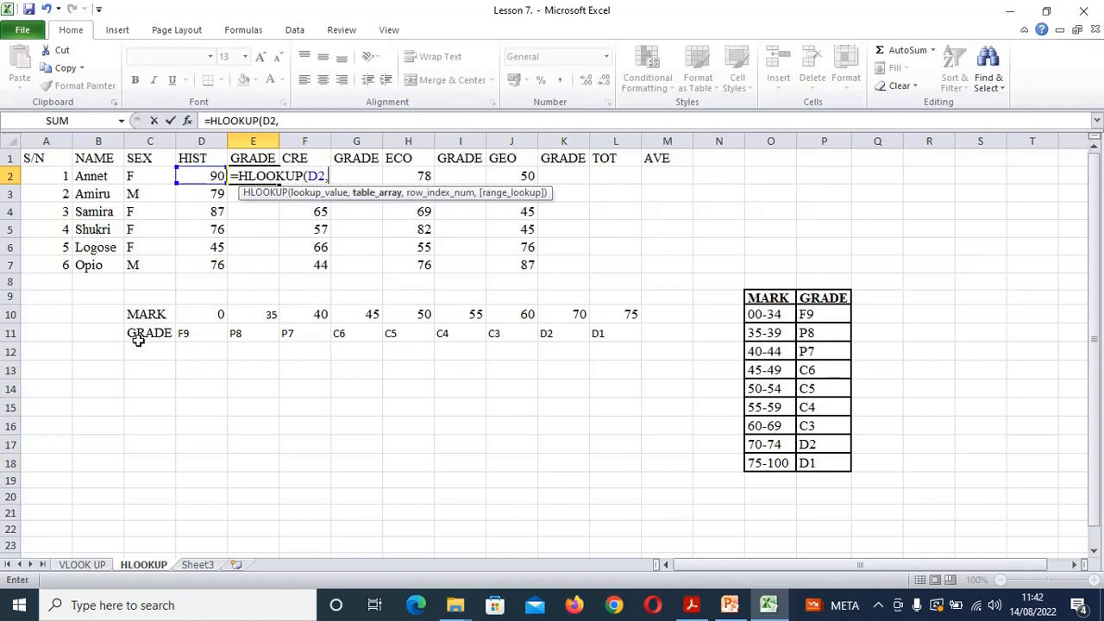
drag(138, 313, 620, 338)
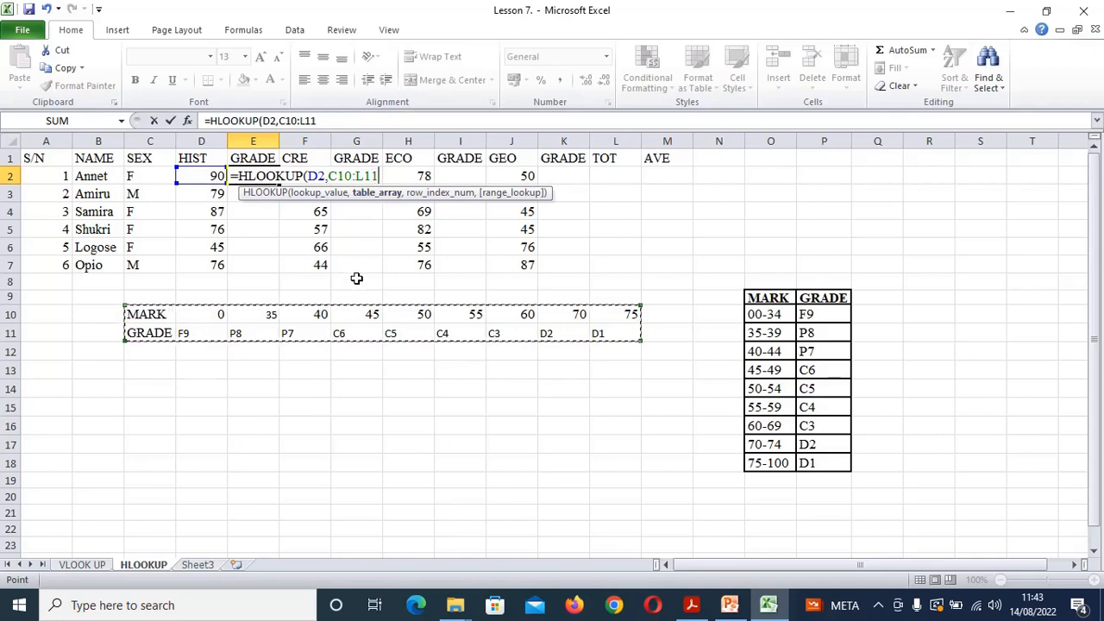
key(F4)
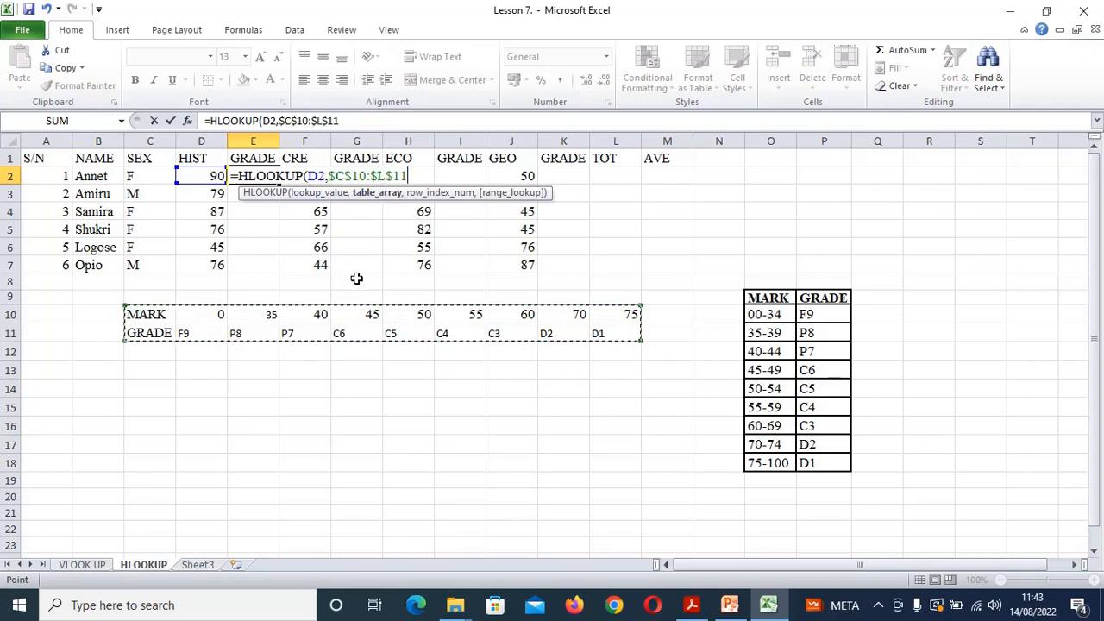
text(,)
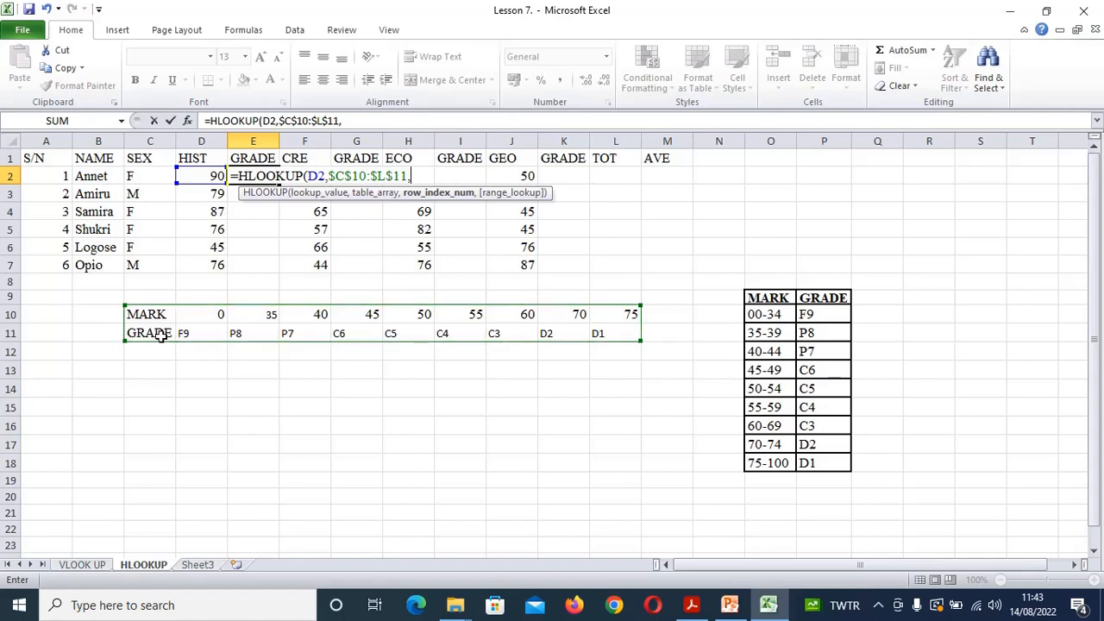
text(2)
key(Return)
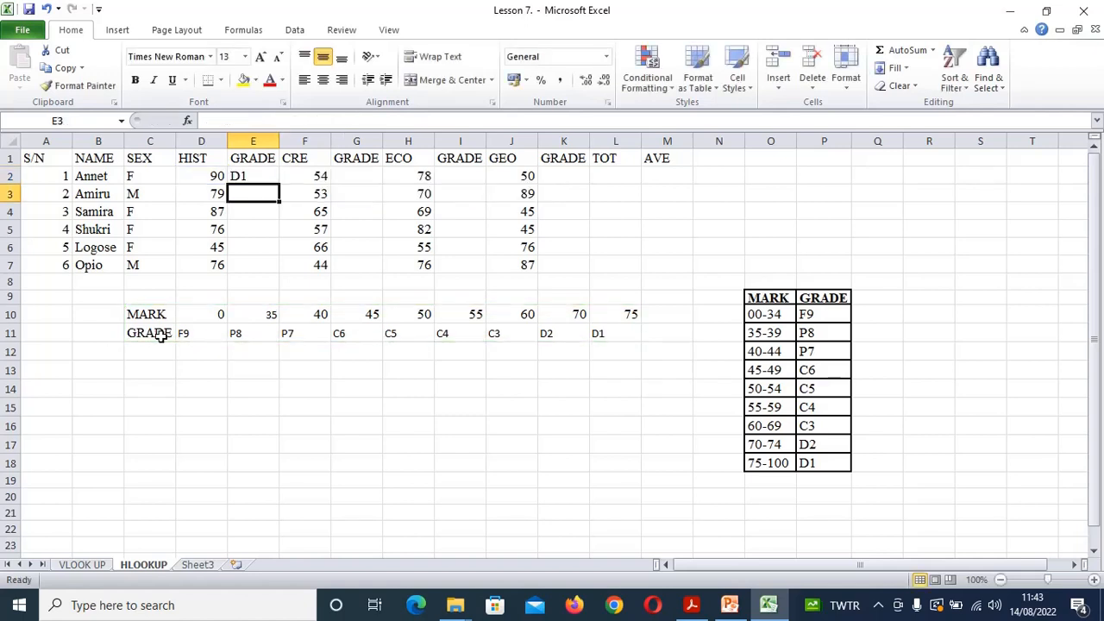
click(243, 176)
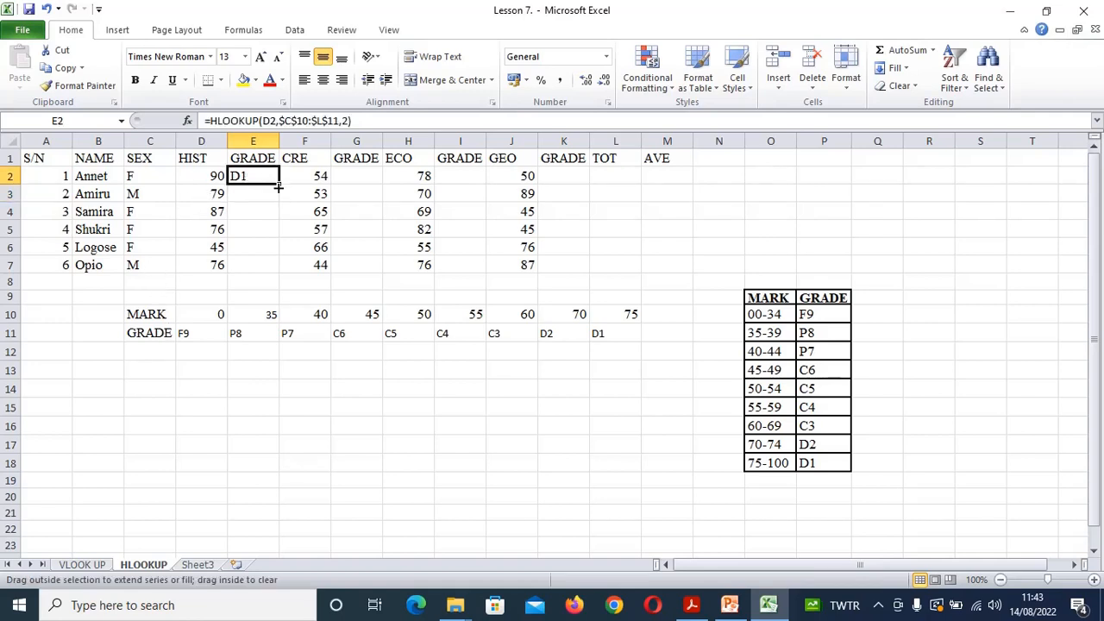
drag(278, 186, 281, 271)
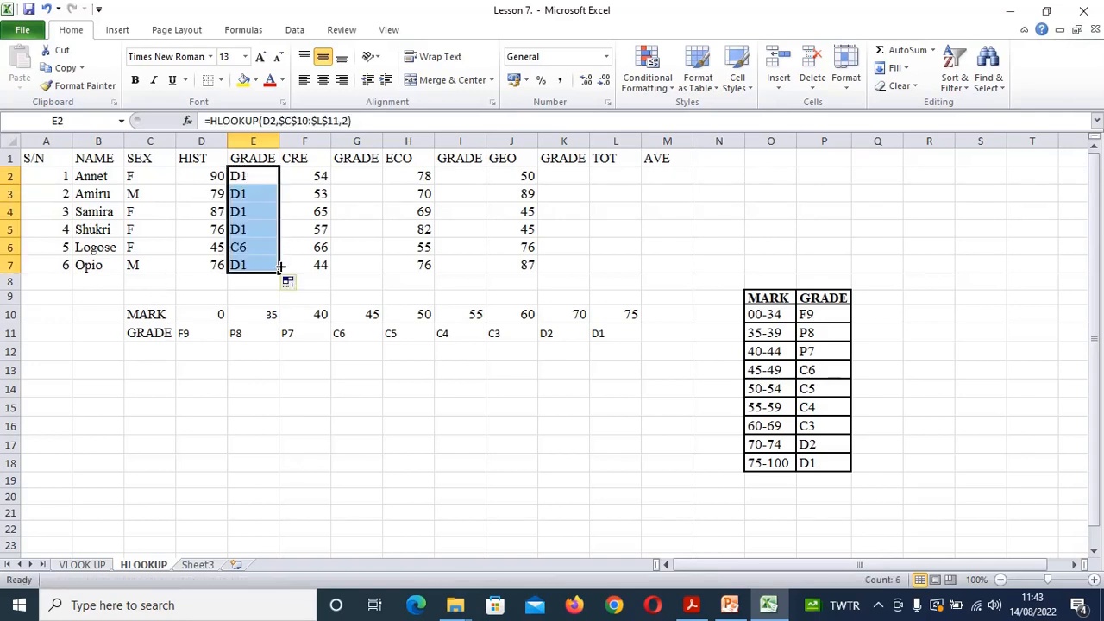
Grade the CRE marks by entering =HLOOKUP(F2,$C$10:$L$11,2) in G2 and filling it down to G7
click(373, 176)
text(=)
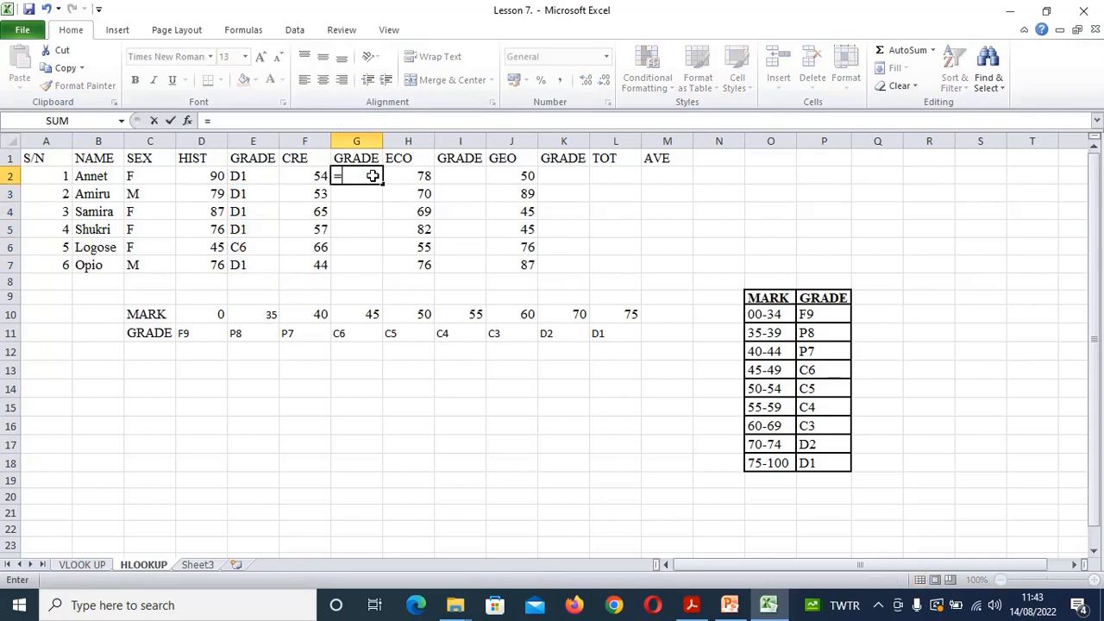
text(H)
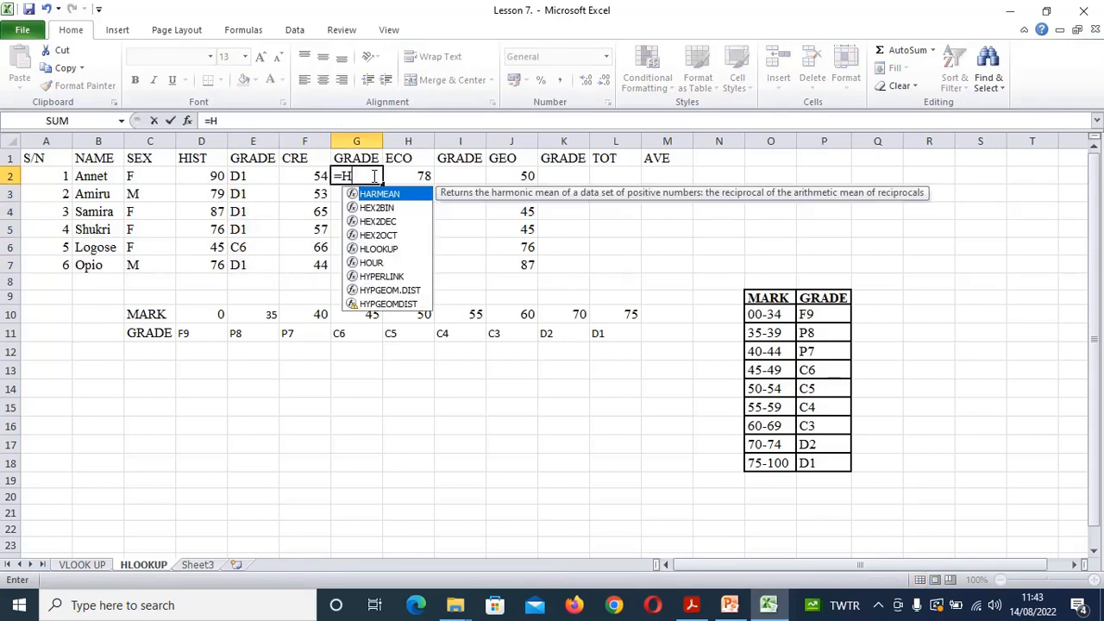
text(LOOKUP()
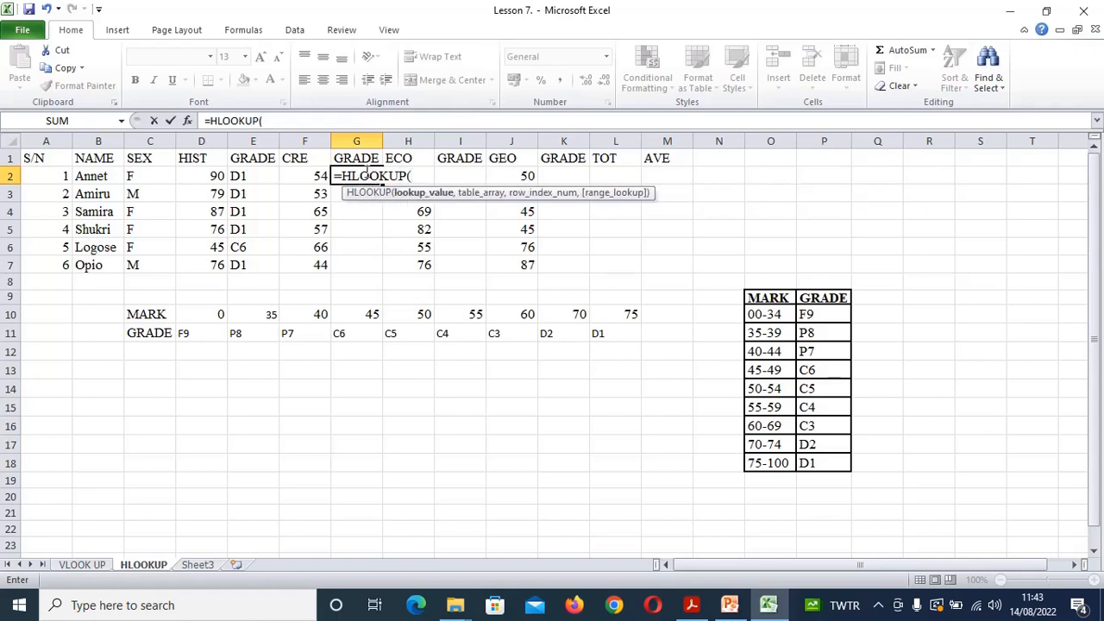
click(316, 175)
text(,)
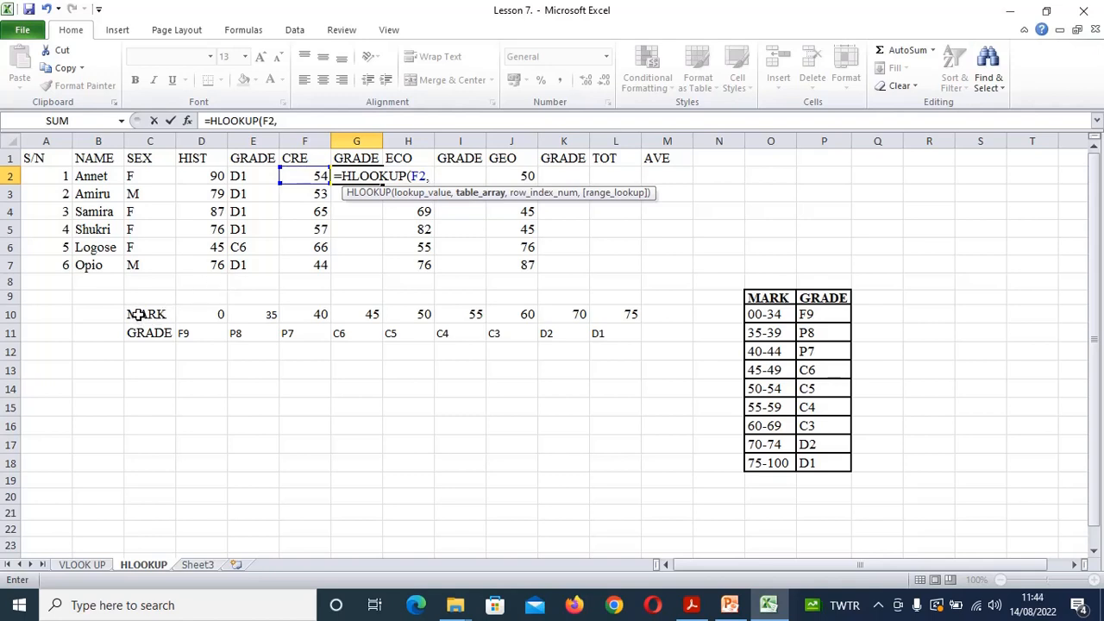
drag(143, 314, 608, 332)
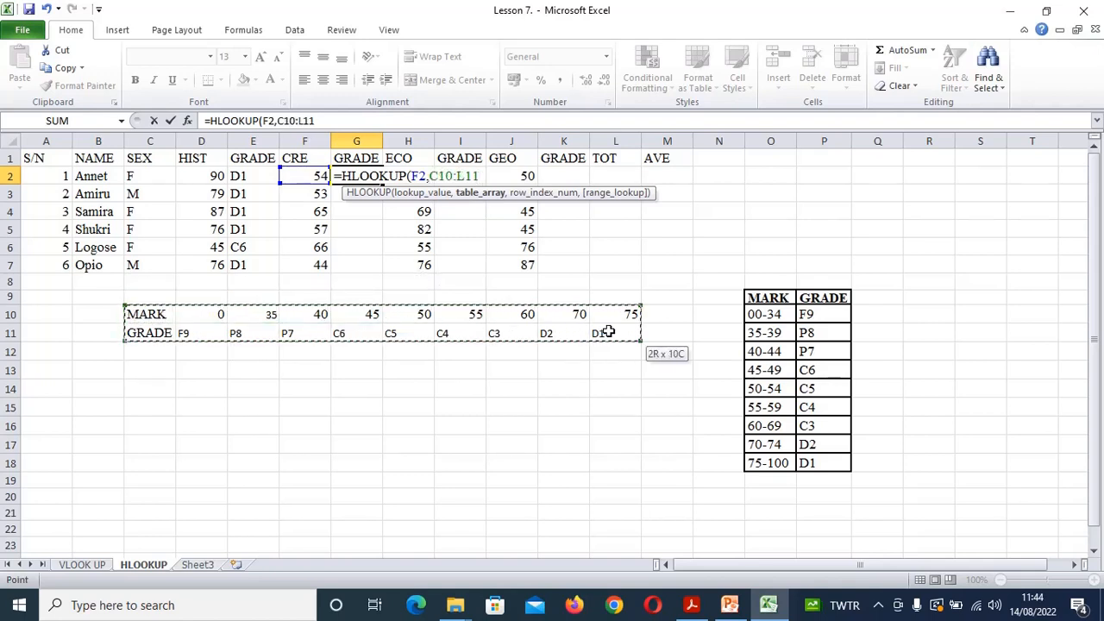
key(F4)
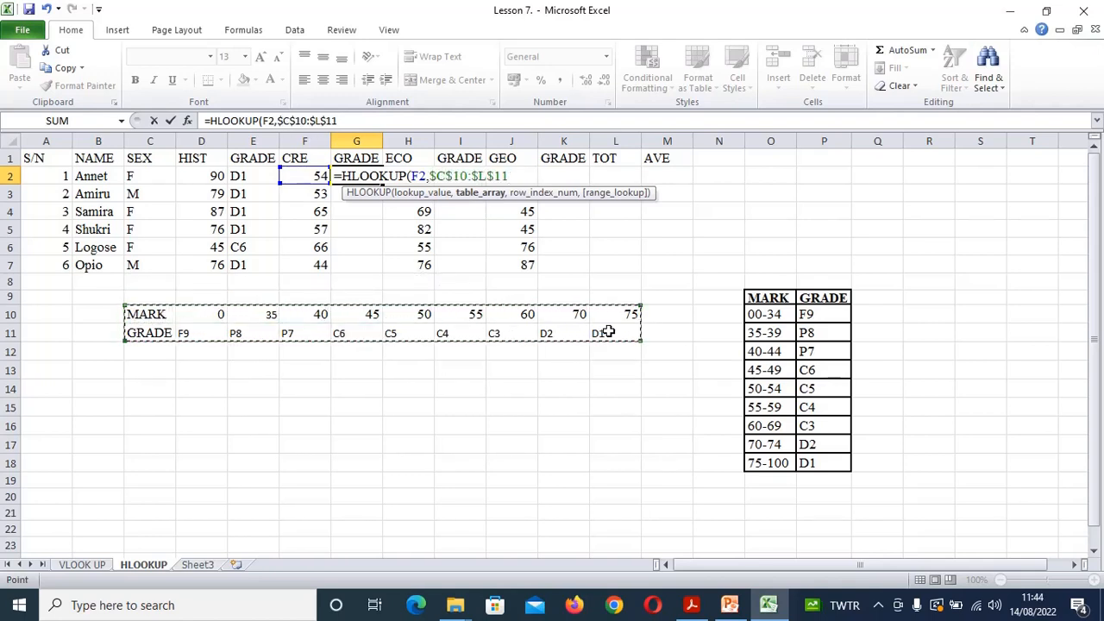
text(,)
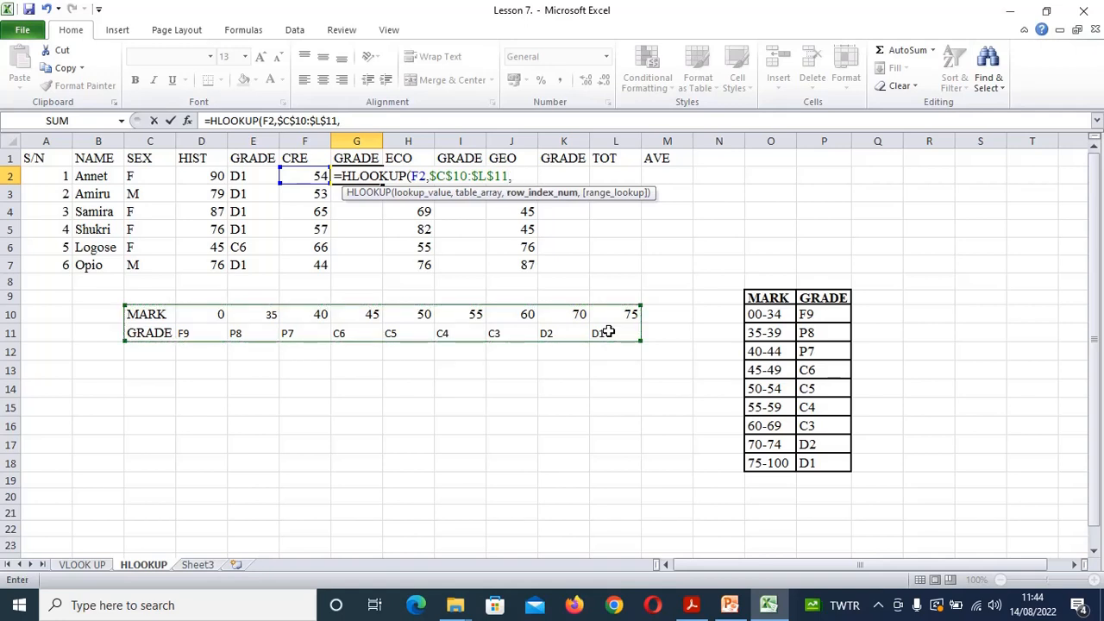
text(2)
key(Return)
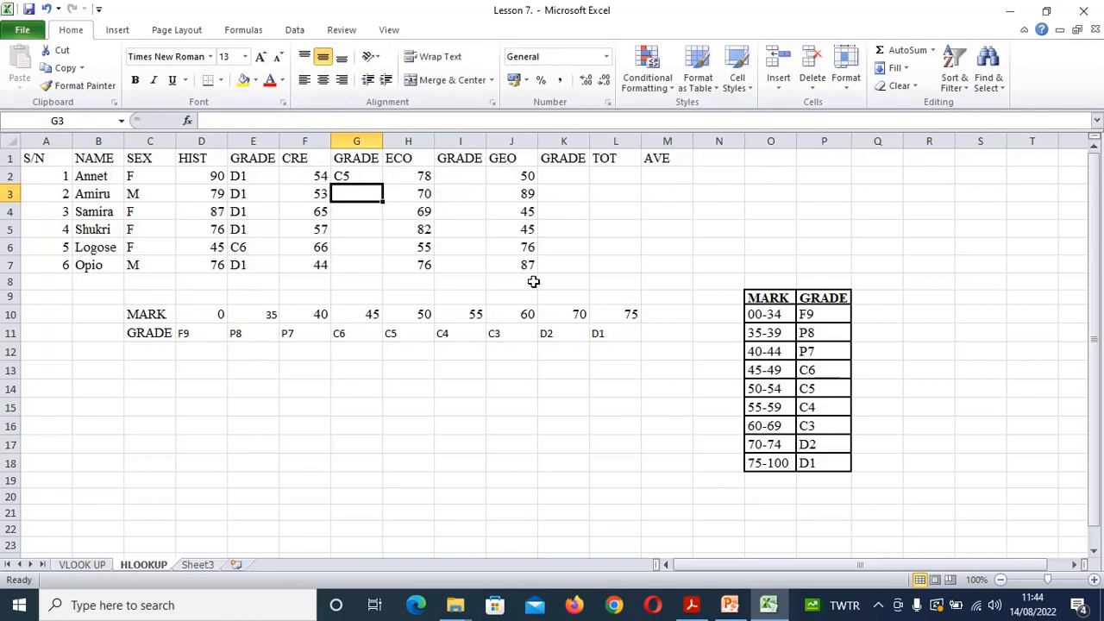
click(363, 177)
drag(380, 184, 380, 268)
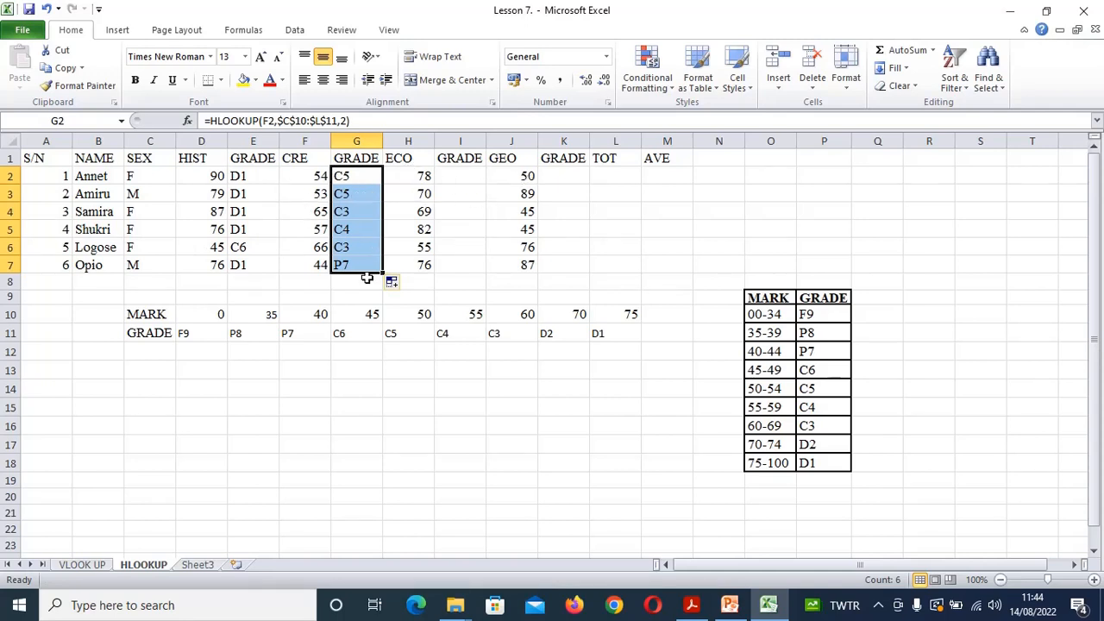
Compare the grades and grading table layouts on the VLOOK UP and HLOOKUP sheets
click(82, 565)
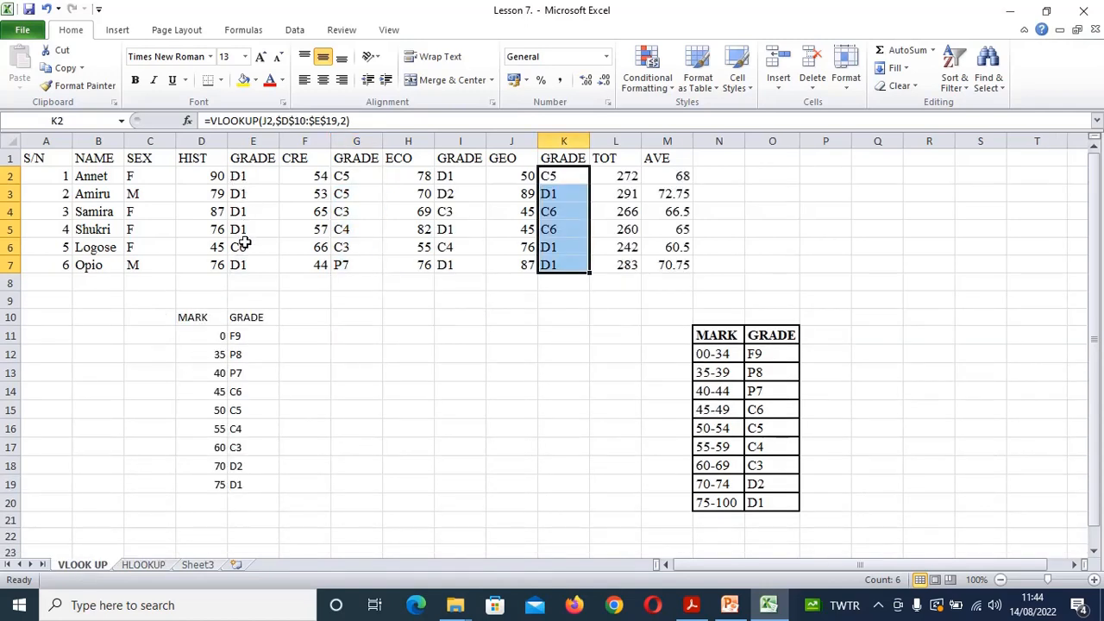
click(145, 565)
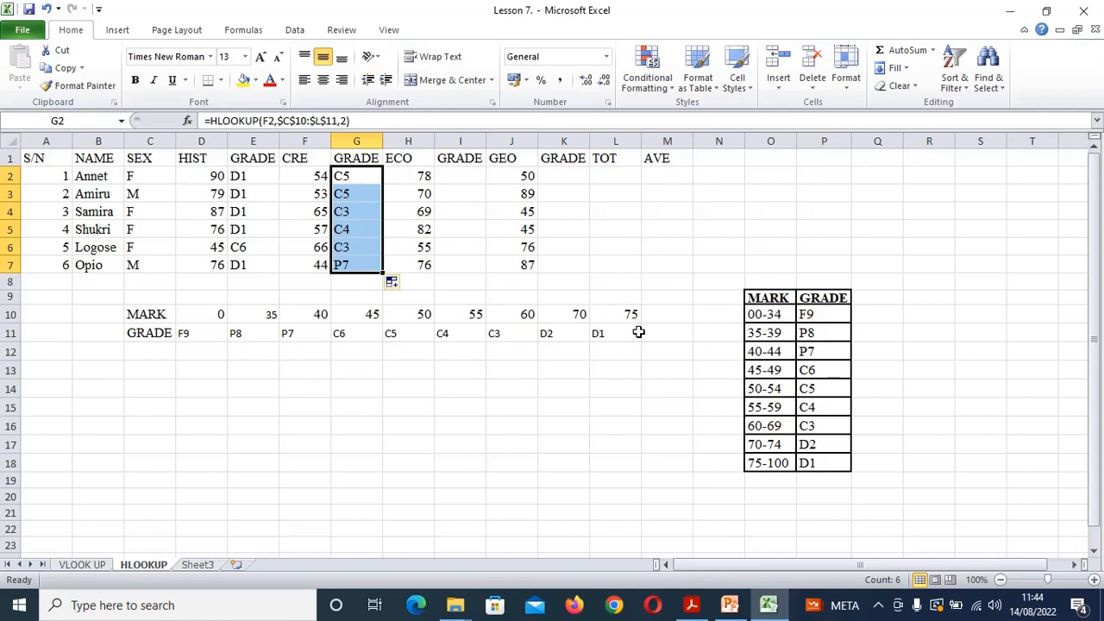
click(82, 565)
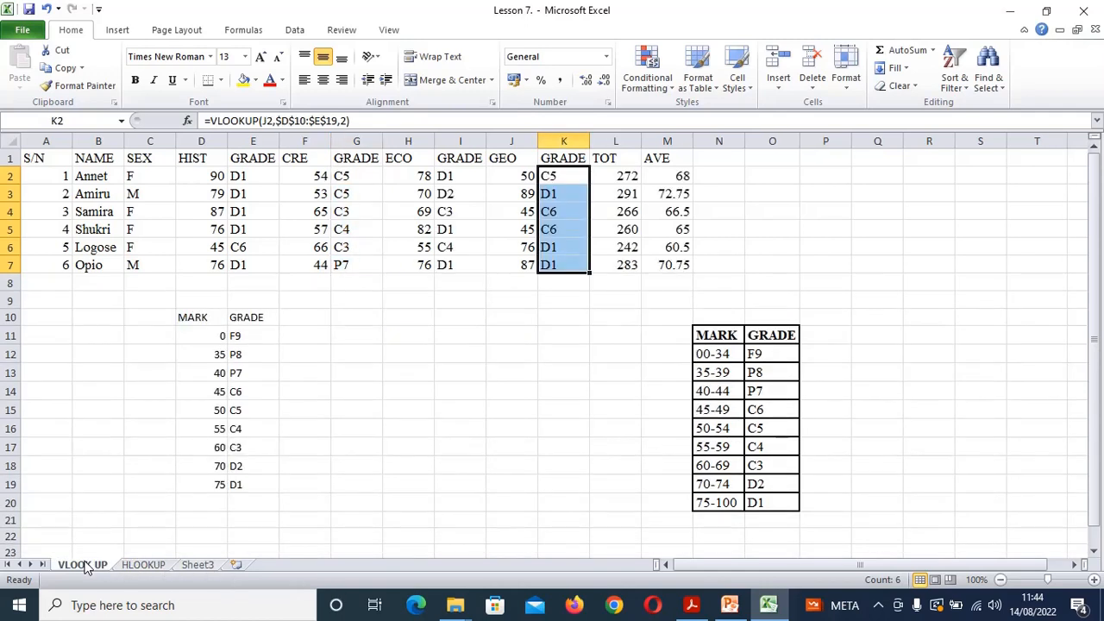